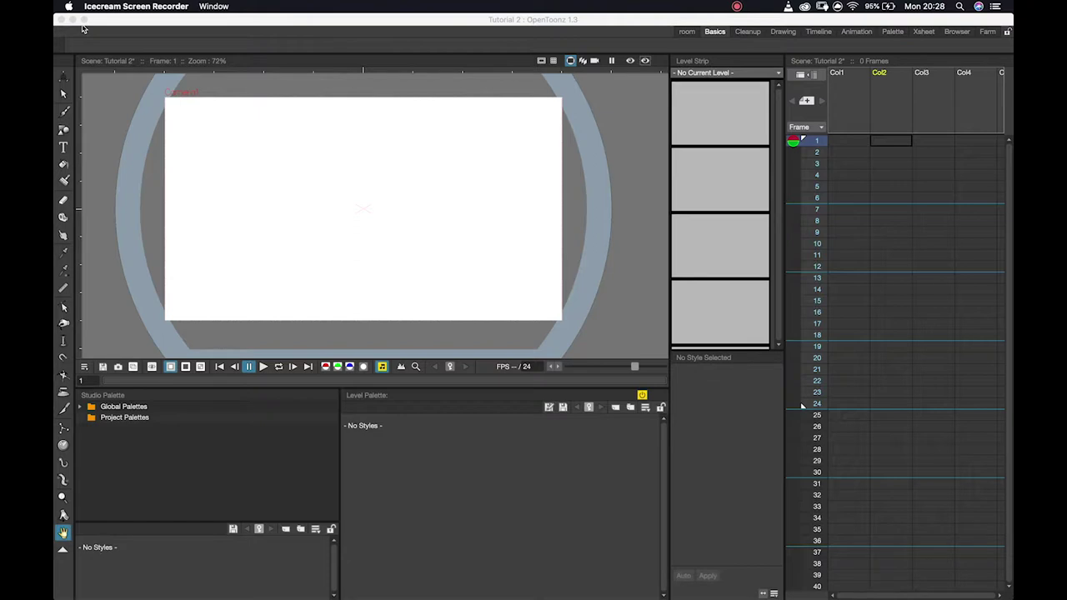
# Select Col1's first cell and drag the play-range end marker to frame 12
pyautogui.click(852, 144)
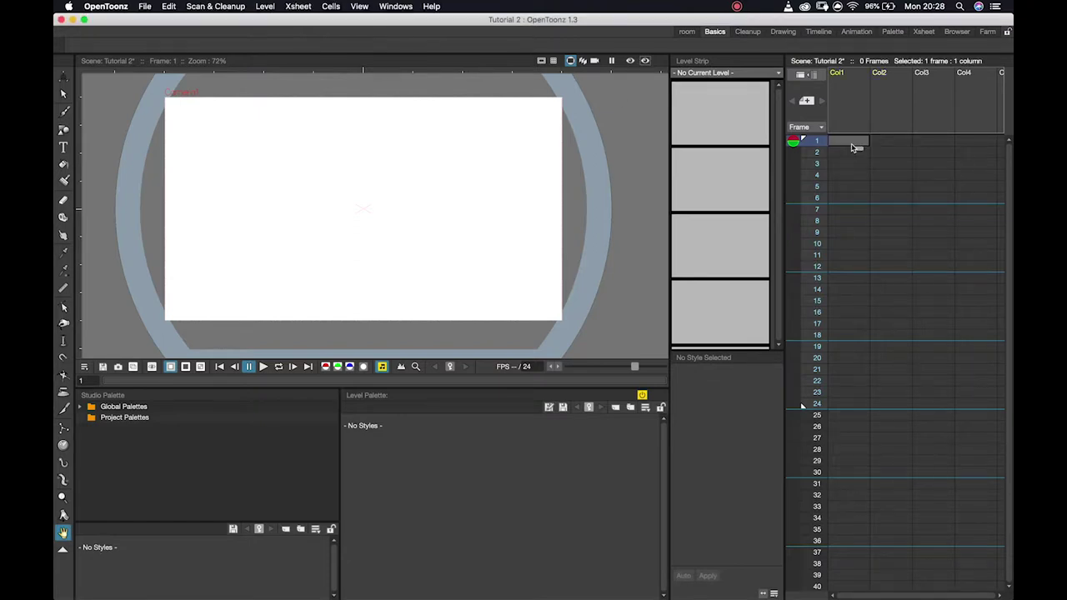
pyautogui.moveTo(804, 406)
pyautogui.mouseDown()
pyautogui.moveTo(831, 296)
pyautogui.moveTo(814, 255)
pyautogui.moveTo(814, 308)
pyautogui.moveTo(819, 274)
pyautogui.mouseUp()
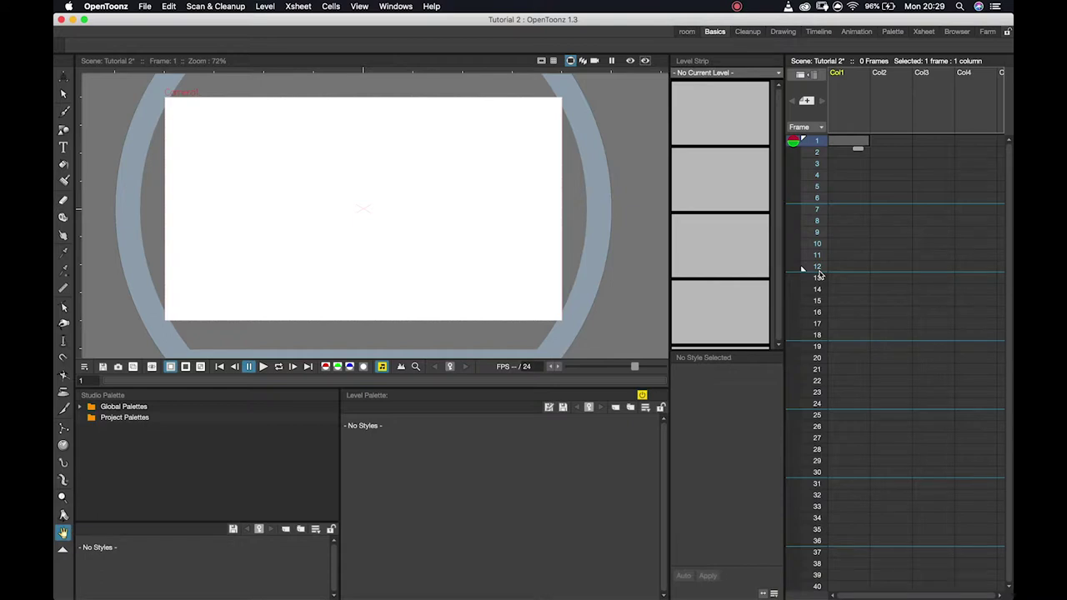
# Add a Toonz Raster Level named W in Col1 frame 1 via New Level
pyautogui.rightClick(849, 147)
pyautogui.click(843, 146)
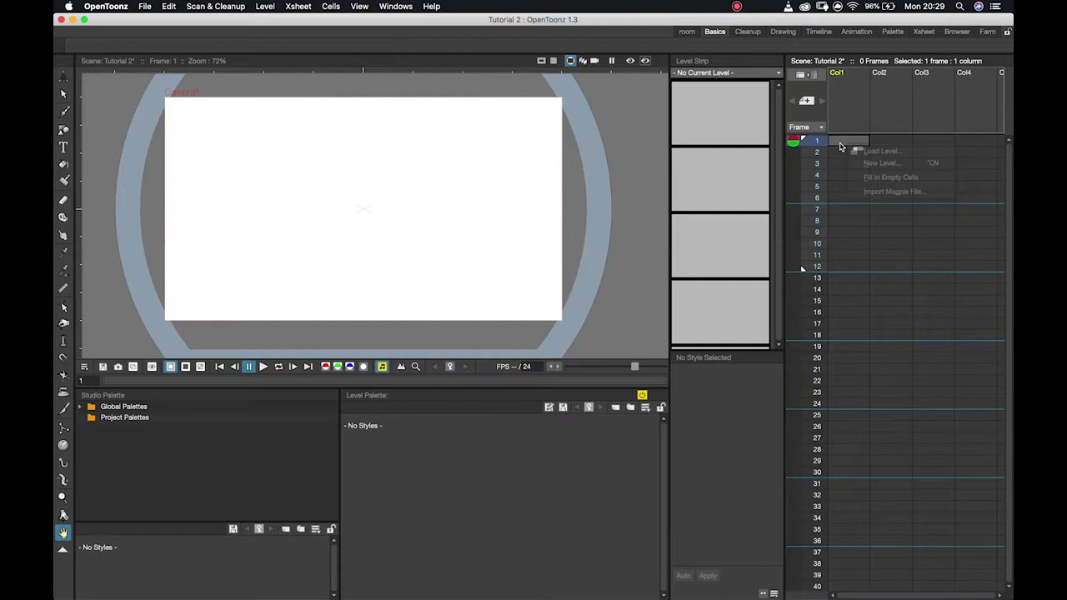
pyautogui.rightClick(842, 146)
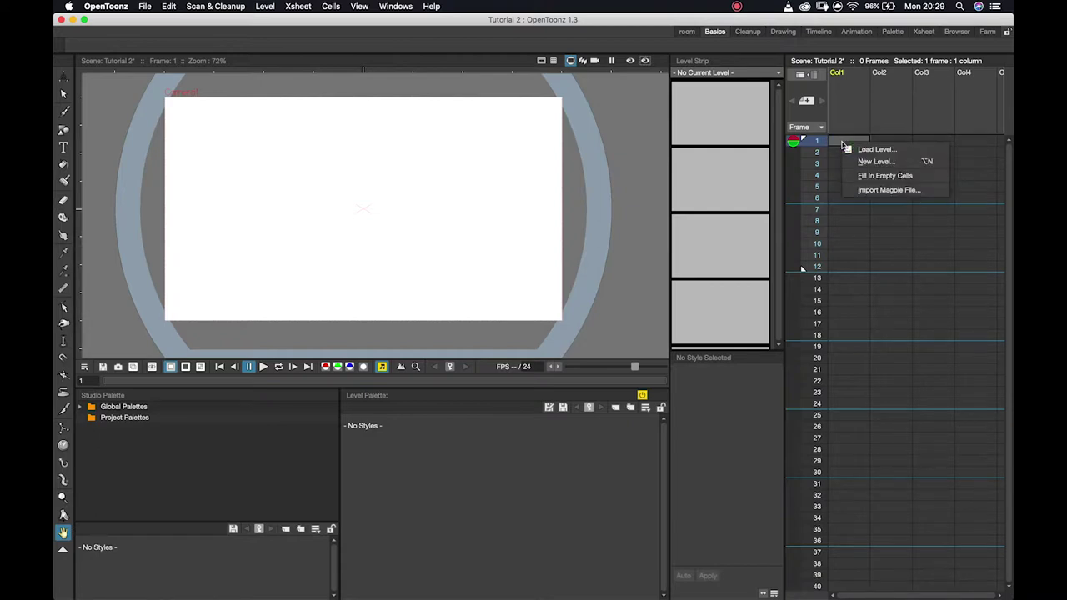
pyautogui.click(868, 160)
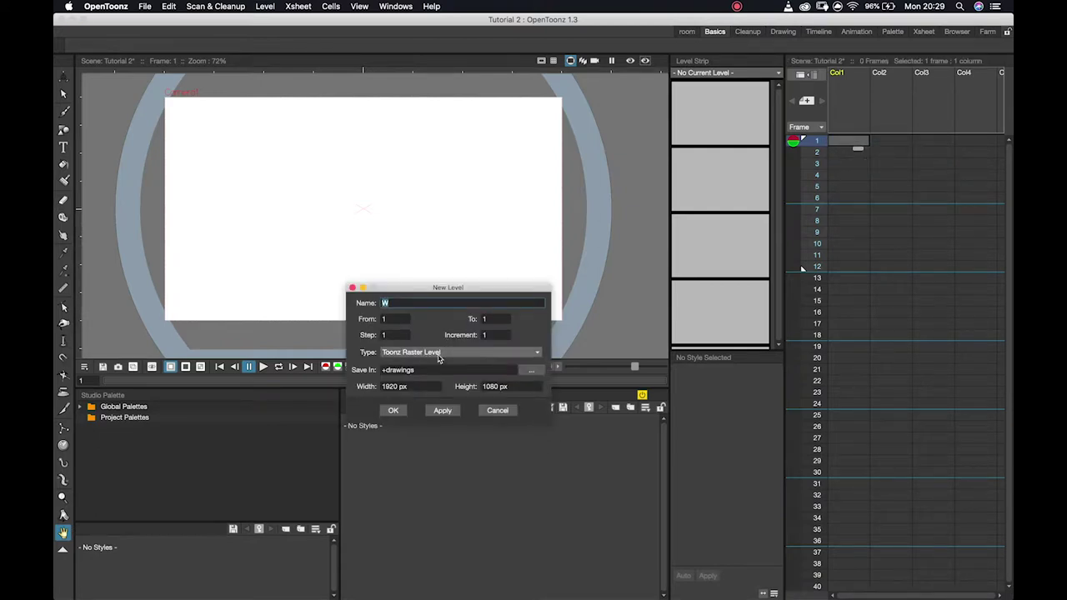
pyautogui.click(393, 410)
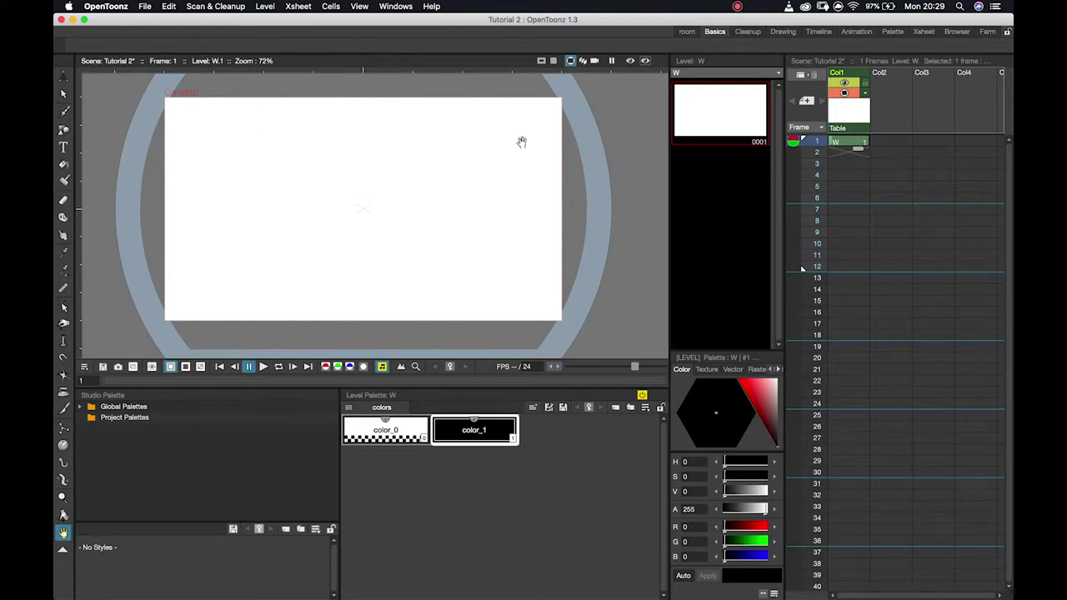
# With the brush, draw the long vertical guide line, its tick marks, and the numbers 2 and 3
pyautogui.press('b')
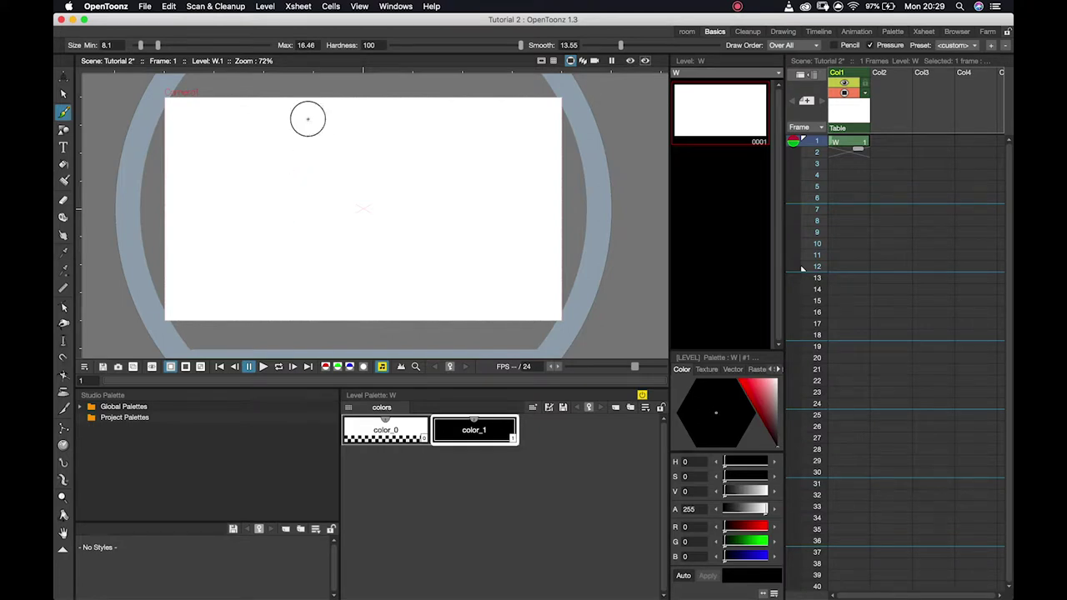
pyautogui.moveTo(308, 118)
pyautogui.mouseDown()
pyautogui.moveTo(308, 292)
pyautogui.moveTo(383, 291)
pyautogui.mouseUp()
pyautogui.moveTo(303, 118)
pyautogui.mouseDown()
pyautogui.moveTo(329, 118)
pyautogui.moveTo(292, 124)
pyautogui.mouseUp()
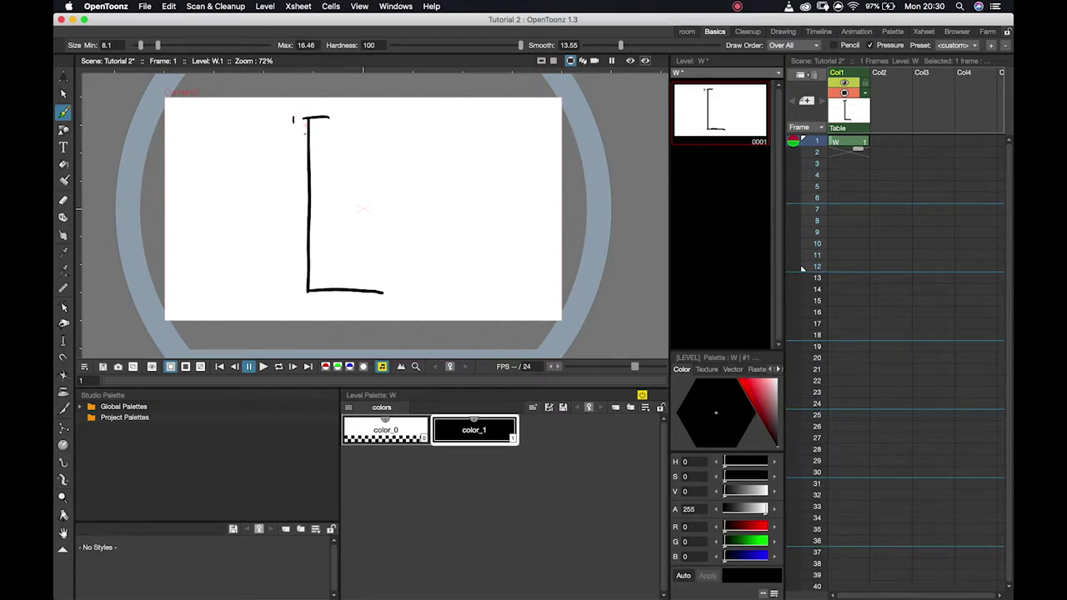
pyautogui.moveTo(303, 126)
pyautogui.mouseDown()
pyautogui.moveTo(317, 128)
pyautogui.moveTo(316, 163)
pyautogui.mouseUp()
pyautogui.moveTo(305, 200); pyautogui.dragTo(317, 200)
pyautogui.moveTo(301, 239)
pyautogui.mouseDown()
pyautogui.moveTo(316, 238)
pyautogui.moveTo(317, 267)
pyautogui.mouseUp()
pyautogui.moveTo(301, 285); pyautogui.dragTo(317, 285)
pyautogui.moveTo(292, 125); pyautogui.dragTo(289, 244)
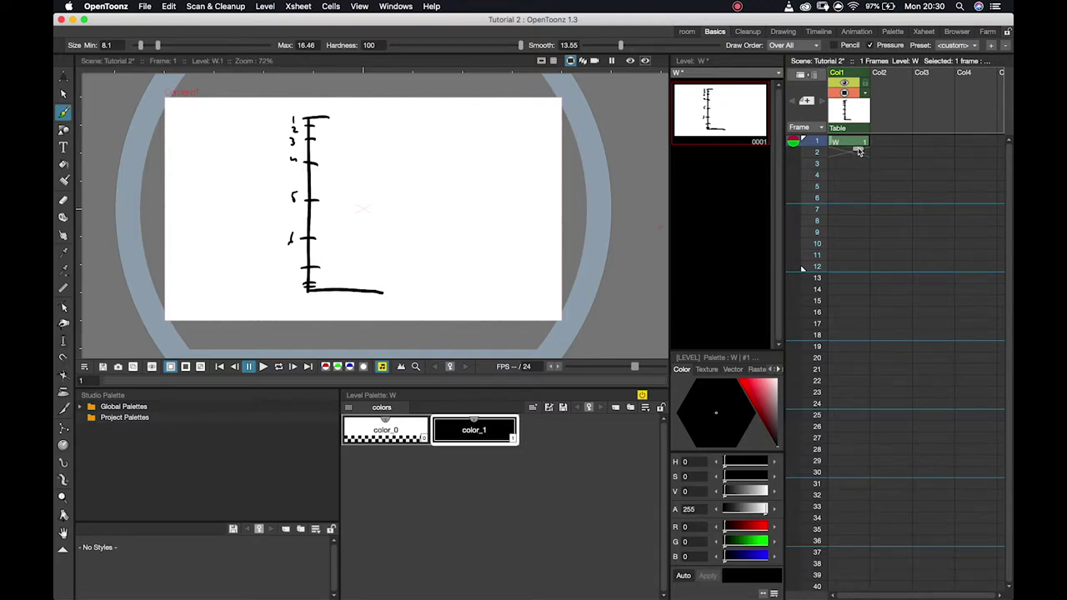
pyautogui.moveTo(859, 152)
pyautogui.mouseDown()
pyautogui.moveTo(845, 288)
pyautogui.moveTo(849, 157)
pyautogui.mouseUp()
# Flip between frames 1 and 2 to check the drawing
pyautogui.press('Down')
pyautogui.press('Up')
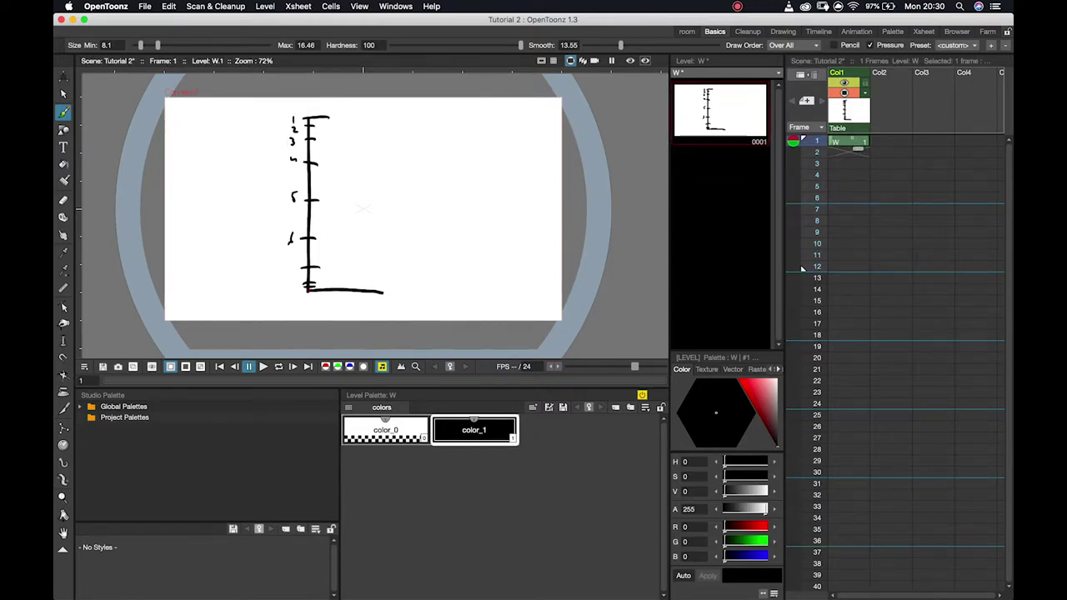
pyautogui.press('Down')
pyautogui.press('Up')
pyautogui.press('Down')
pyautogui.press('Up')
# Extend level W to hold through frame 12 and step through the frames
pyautogui.moveTo(858, 148); pyautogui.dragTo(857, 276)
pyautogui.press('Down')
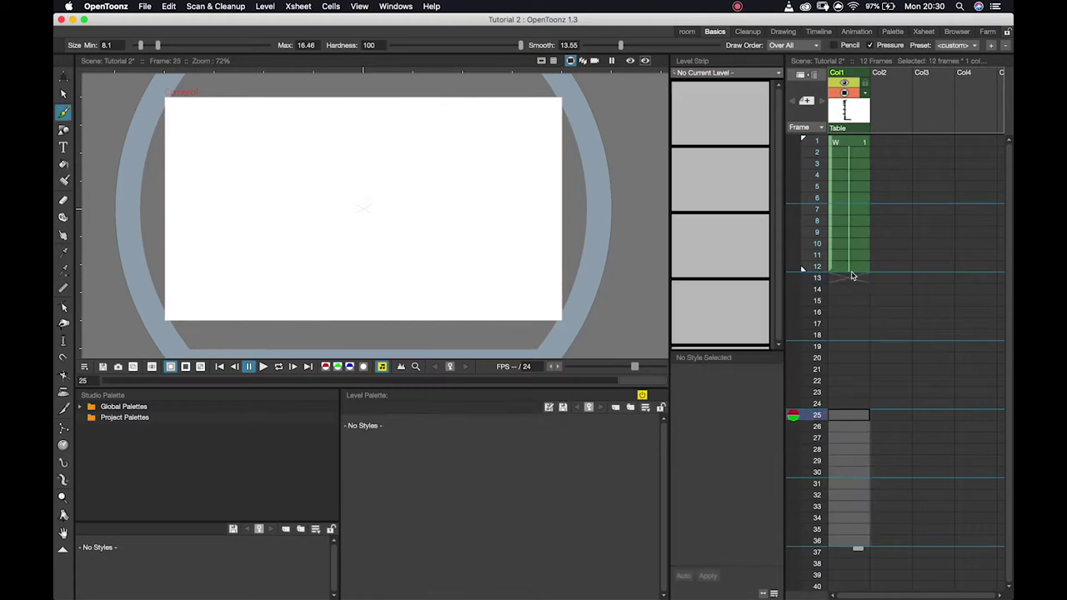
pyautogui.click(852, 266)
pyautogui.click(890, 181)
pyautogui.click(859, 152)
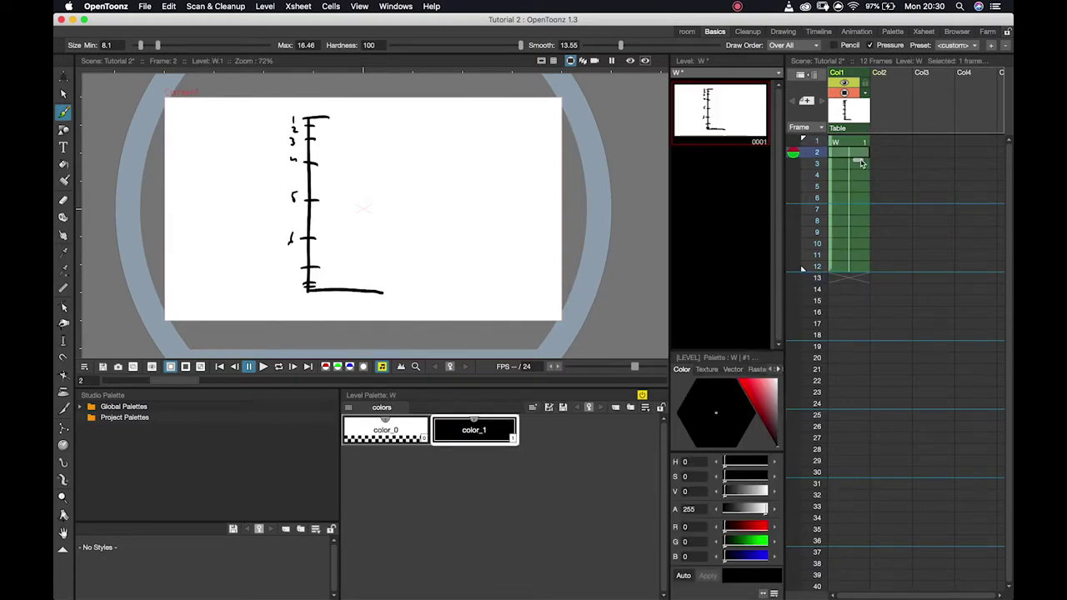
pyautogui.press('Down')
pyautogui.press('Down')
pyautogui.press('Down')
pyautogui.press('Down')
pyautogui.press('Down')
pyautogui.press('Down')
pyautogui.press('Down')
pyautogui.press('Down')
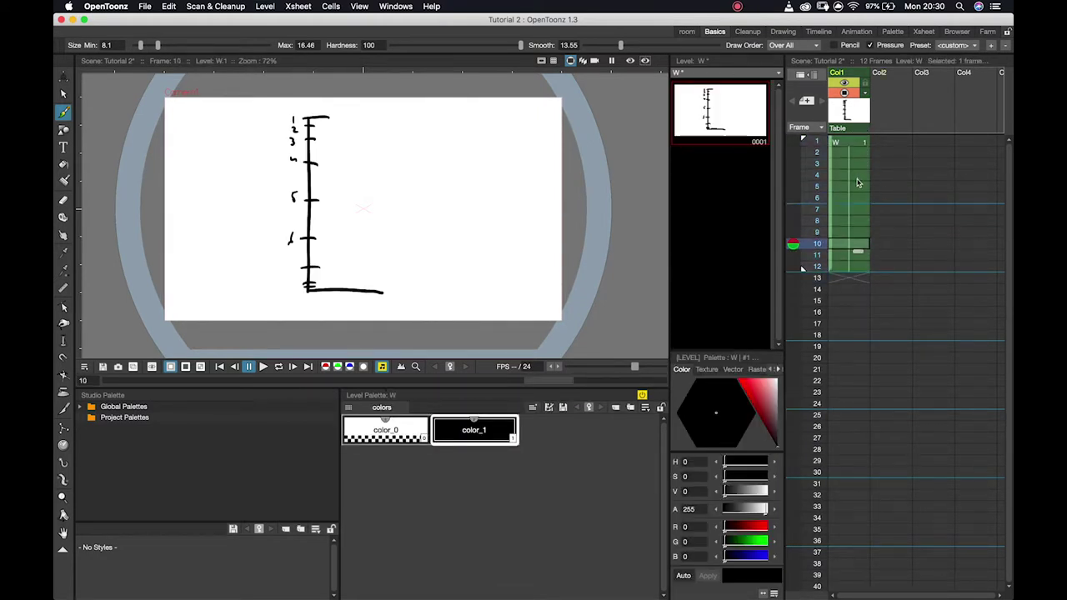
pyautogui.press('Up')
pyautogui.press('Up')
pyautogui.press('Up')
pyautogui.press('Up')
pyautogui.press('Up')
pyautogui.press('Up')
pyautogui.press('Up')
pyautogui.press('Up')
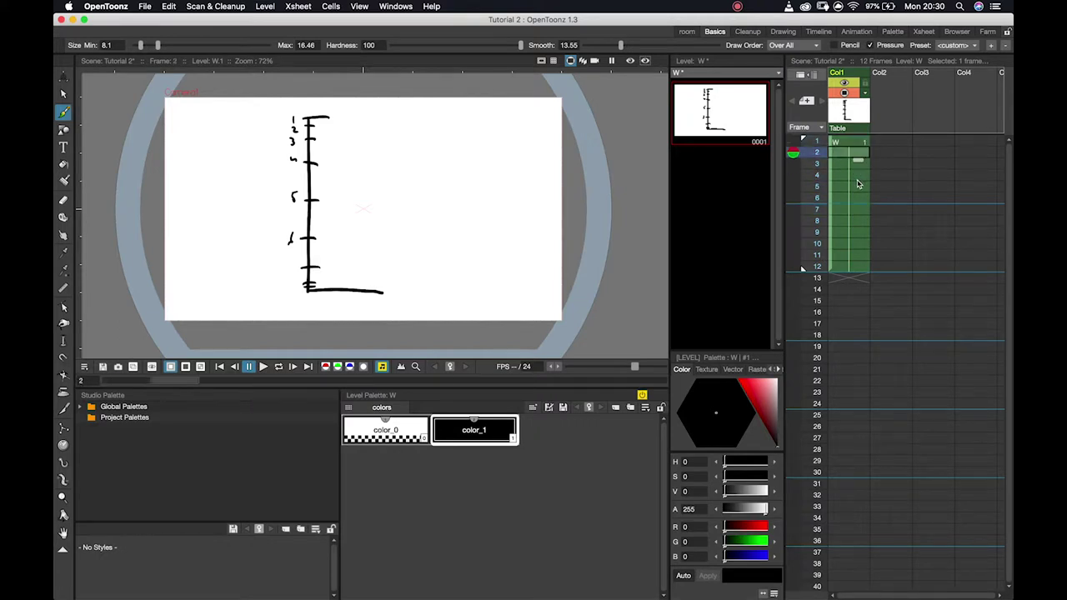
pyautogui.press('Down')
pyautogui.press('Down')
pyautogui.press('Down')
pyautogui.press('Down')
pyautogui.press('Down')
pyautogui.press('Up')
pyautogui.press('Up')
pyautogui.press('Up')
pyautogui.press('Up')
pyautogui.press('Up')
pyautogui.press('Up')
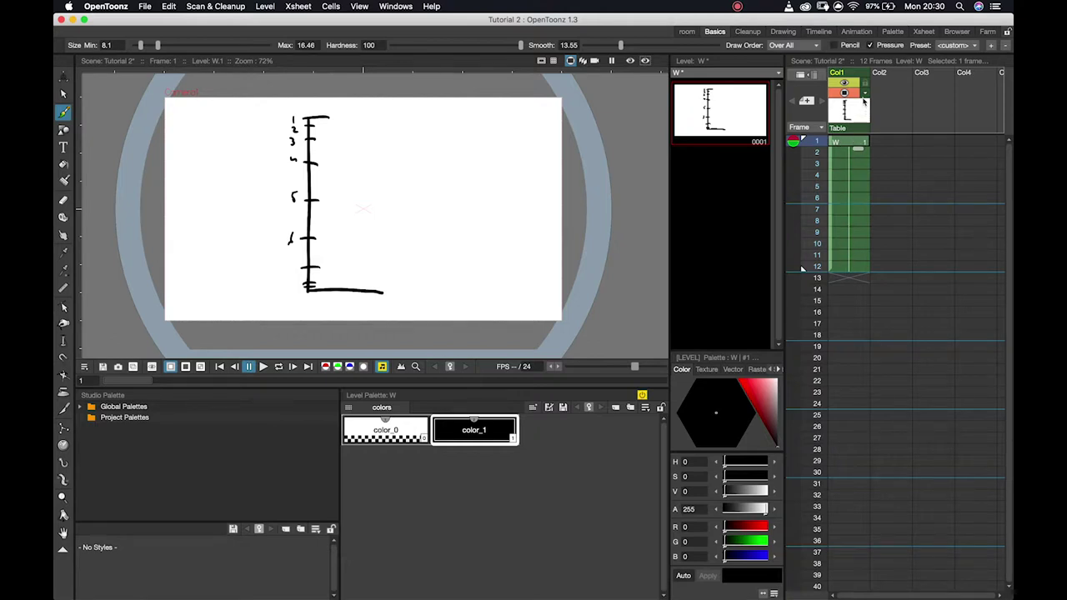
# Set Col1's opacity to 32% so the timing chart turns grey
pyautogui.click(866, 97)
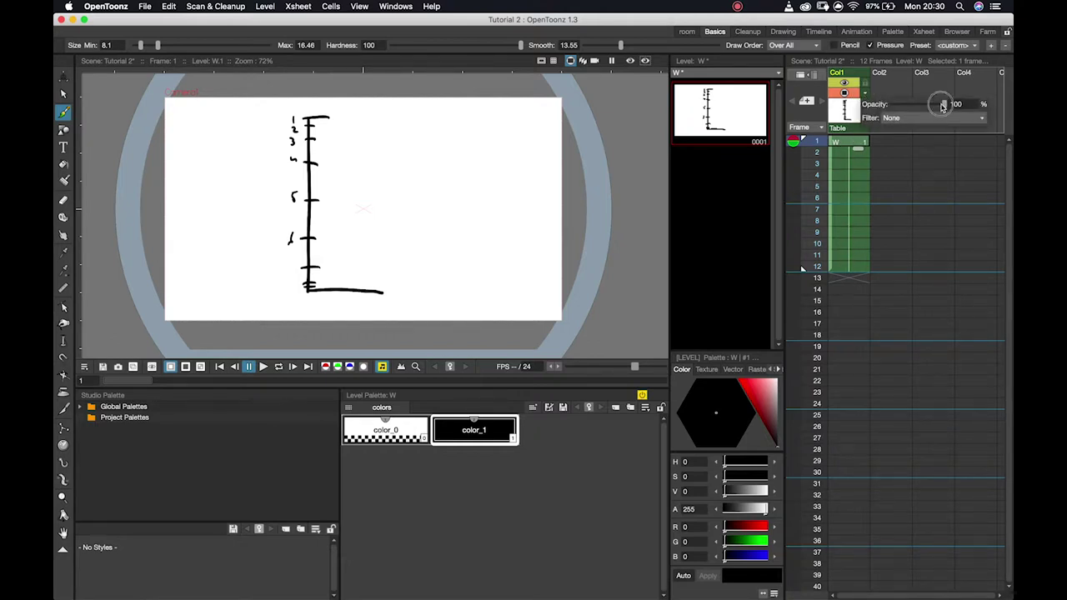
pyautogui.moveTo(942, 106); pyautogui.dragTo(908, 106)
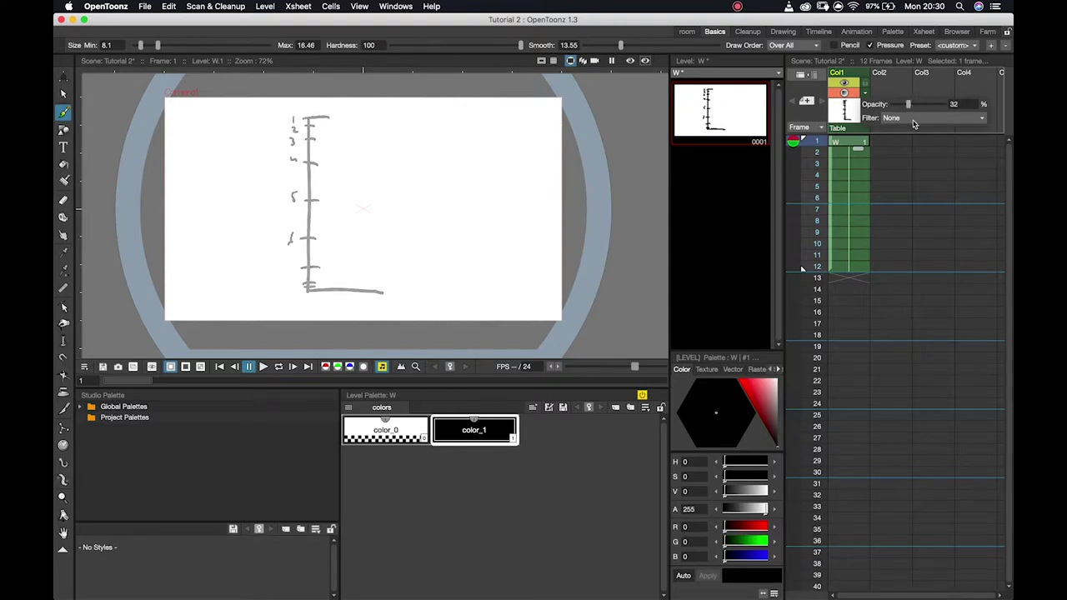
pyautogui.click(925, 196)
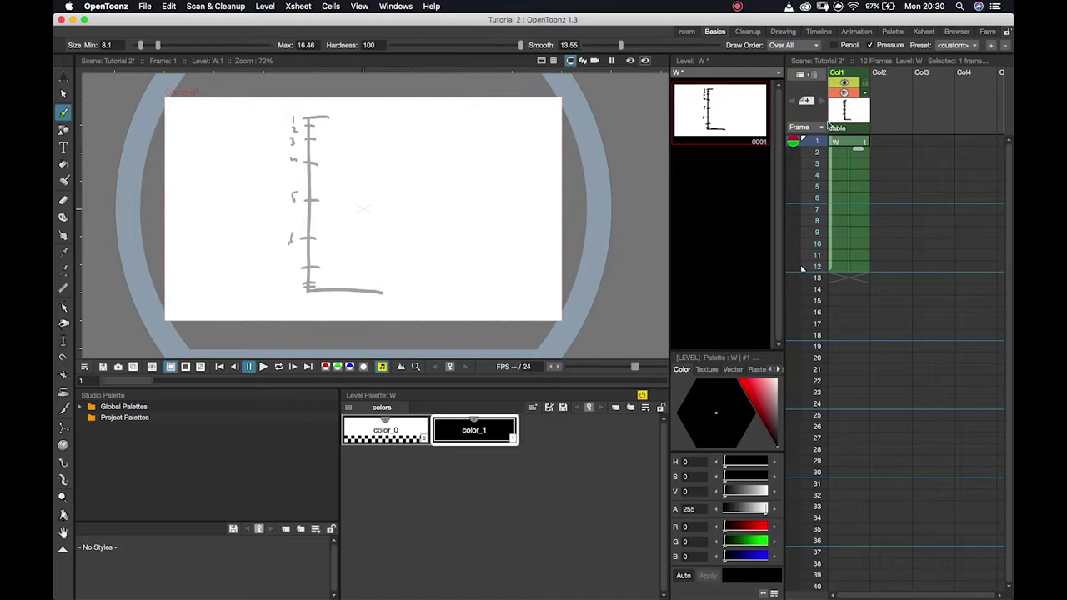
# Select frames 1–4 across Col1 and Col2
pyautogui.click(880, 143)
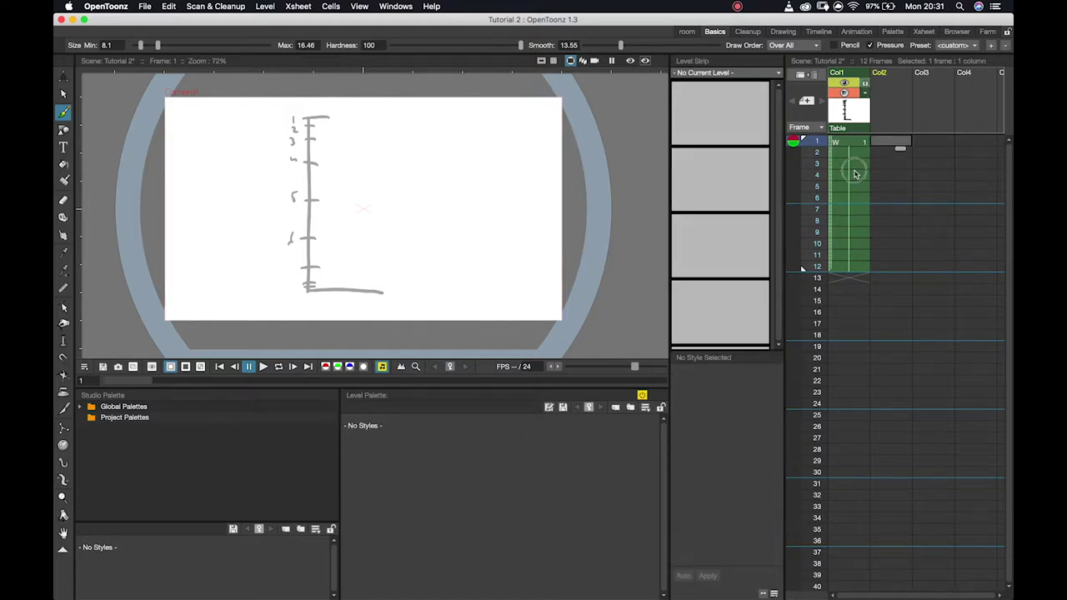
pyautogui.click(854, 174)
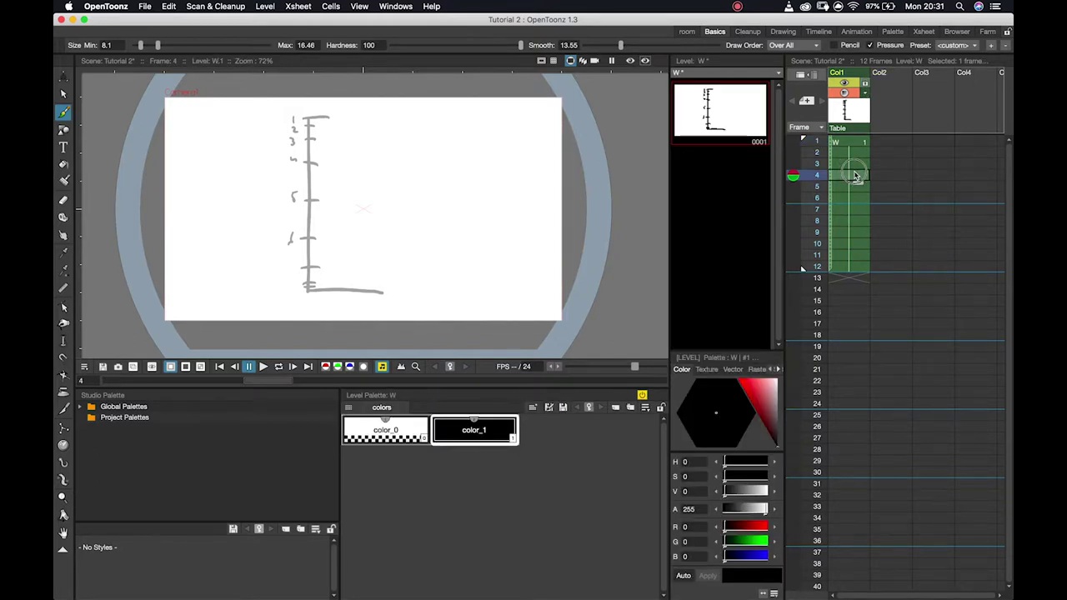
pyautogui.moveTo(854, 174); pyautogui.dragTo(884, 145)
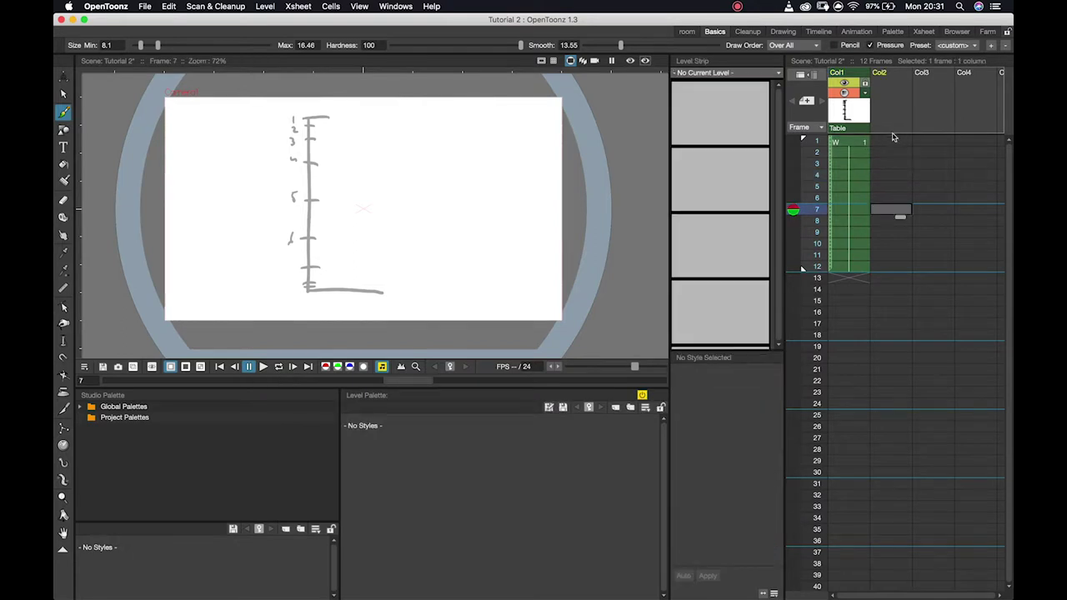
# Add a Toonz Vector Level named V in Col2 frame 1
pyautogui.click(892, 143)
pyautogui.rightClick(892, 145)
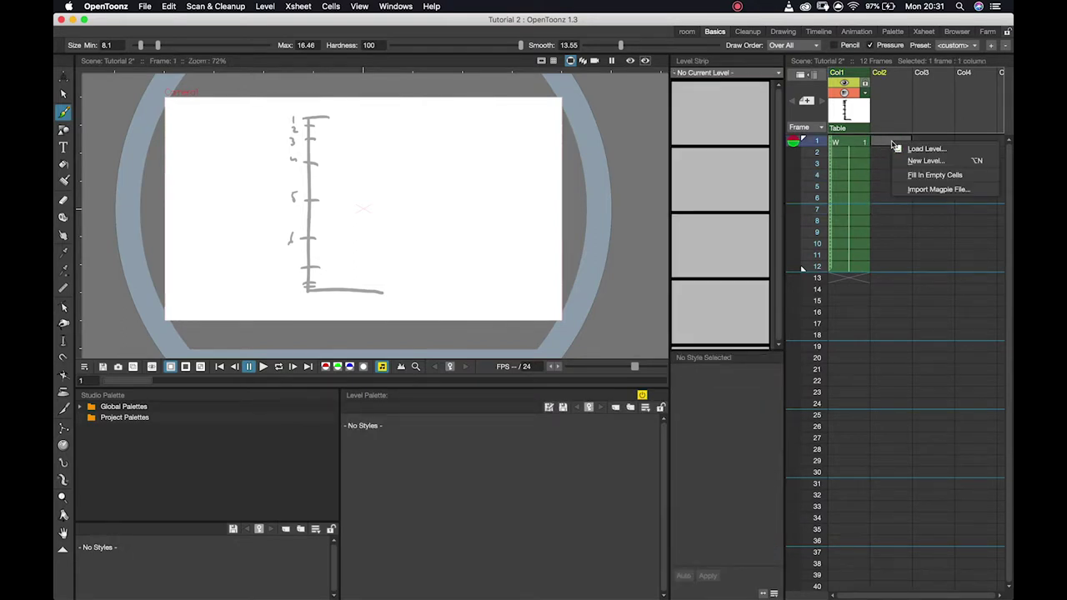
pyautogui.click(900, 158)
pyautogui.click(444, 351)
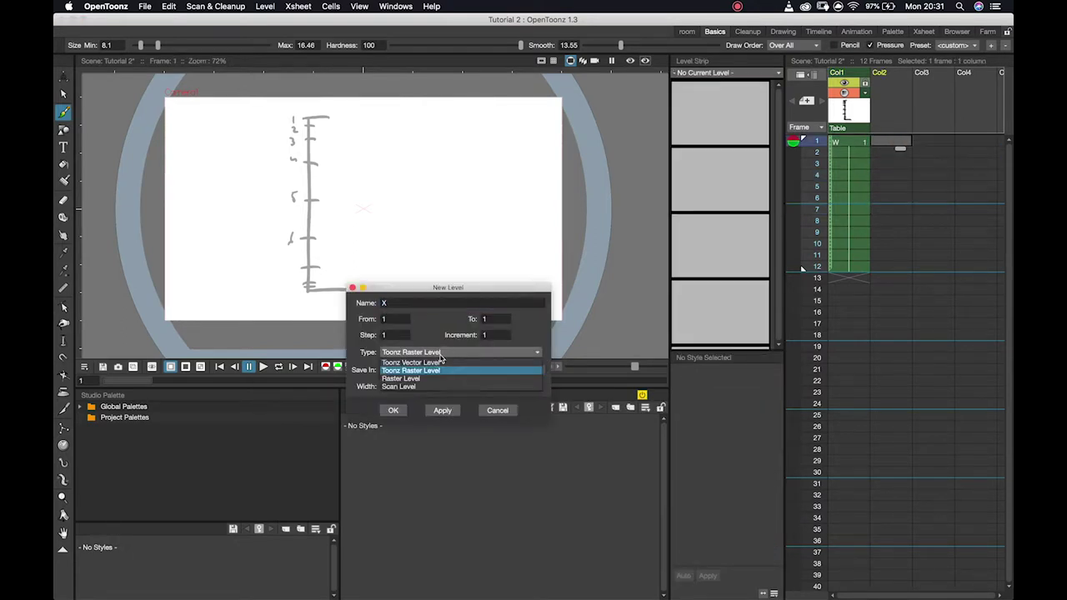
pyautogui.click(442, 366)
pyautogui.click(394, 412)
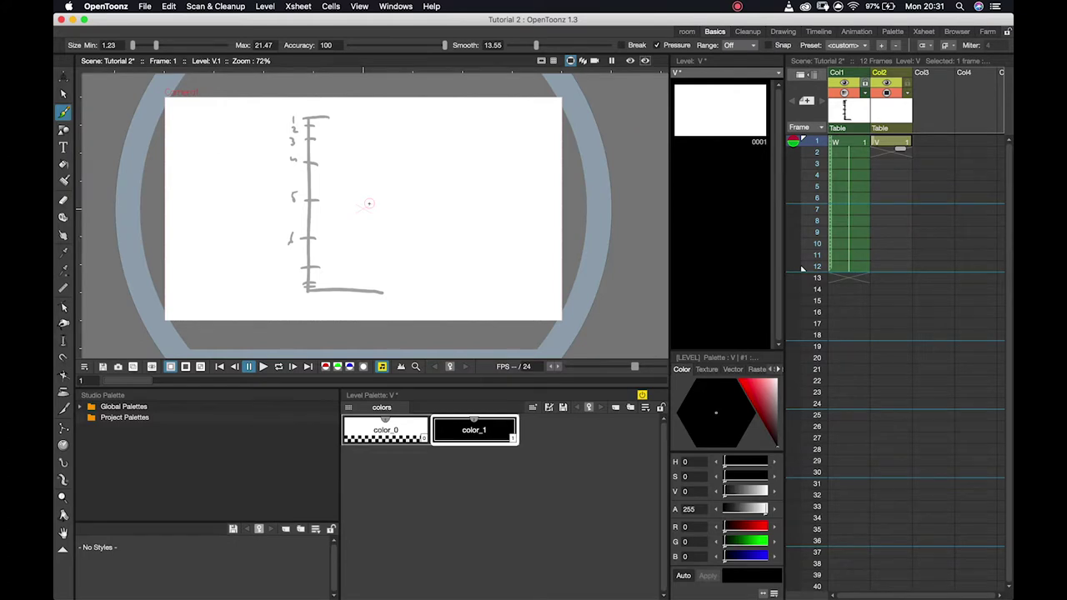
pyautogui.scroll(3, 370, 203)
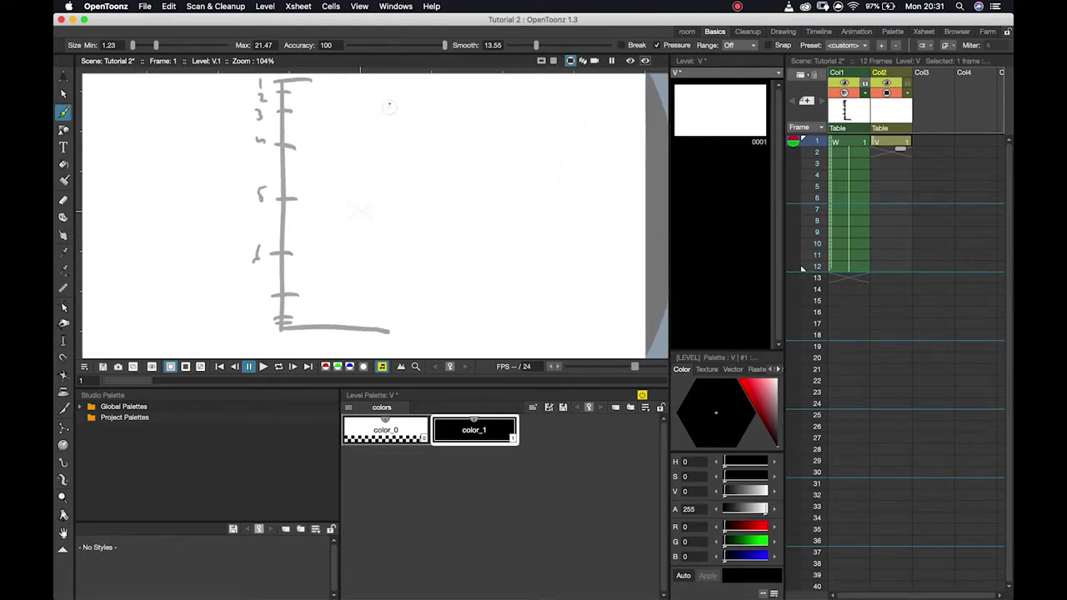
# Draw trial strokes on level V at lowered brush accuracy, then undo them
pyautogui.moveTo(411, 160)
pyautogui.mouseDown()
pyautogui.moveTo(491, 145)
pyautogui.moveTo(441, 171)
pyautogui.moveTo(454, 240)
pyautogui.mouseUp()
pyautogui.moveTo(525, 160)
pyautogui.mouseDown()
pyautogui.moveTo(541, 174)
pyautogui.moveTo(537, 245)
pyautogui.mouseUp()
pyautogui.press('super+z')
pyautogui.press('super+z')
pyautogui.moveTo(444, 45); pyautogui.dragTo(323, 47)
pyautogui.moveTo(402, 156)
pyautogui.mouseDown()
pyautogui.moveTo(408, 111)
pyautogui.moveTo(450, 157)
pyautogui.mouseUp()
pyautogui.moveTo(420, 194); pyautogui.dragTo(502, 185)
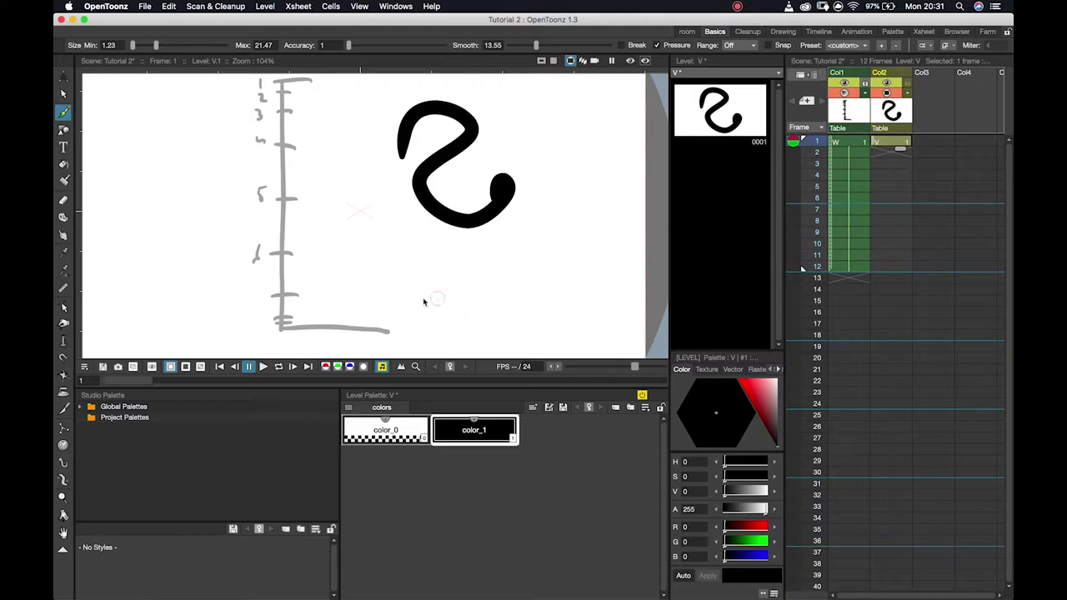
pyautogui.moveTo(402, 293)
pyautogui.mouseDown()
pyautogui.moveTo(465, 265)
pyautogui.moveTo(512, 286)
pyautogui.moveTo(563, 264)
pyautogui.moveTo(568, 219)
pyautogui.moveTo(593, 205)
pyautogui.moveTo(602, 230)
pyautogui.mouseUp()
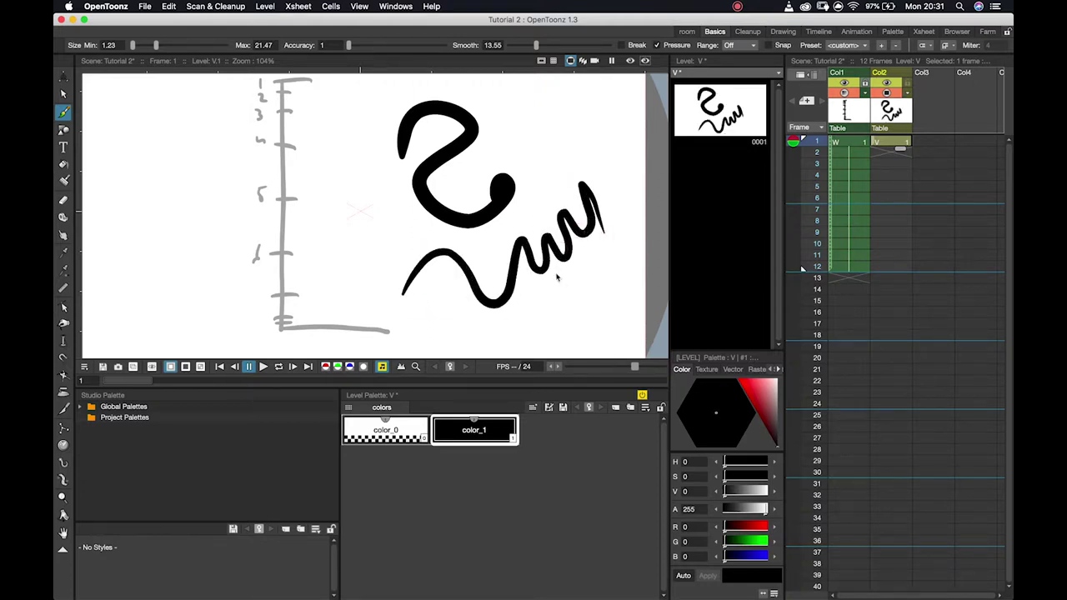
pyautogui.moveTo(384, 233)
pyautogui.mouseDown()
pyautogui.moveTo(374, 170)
pyautogui.moveTo(346, 230)
pyautogui.mouseUp()
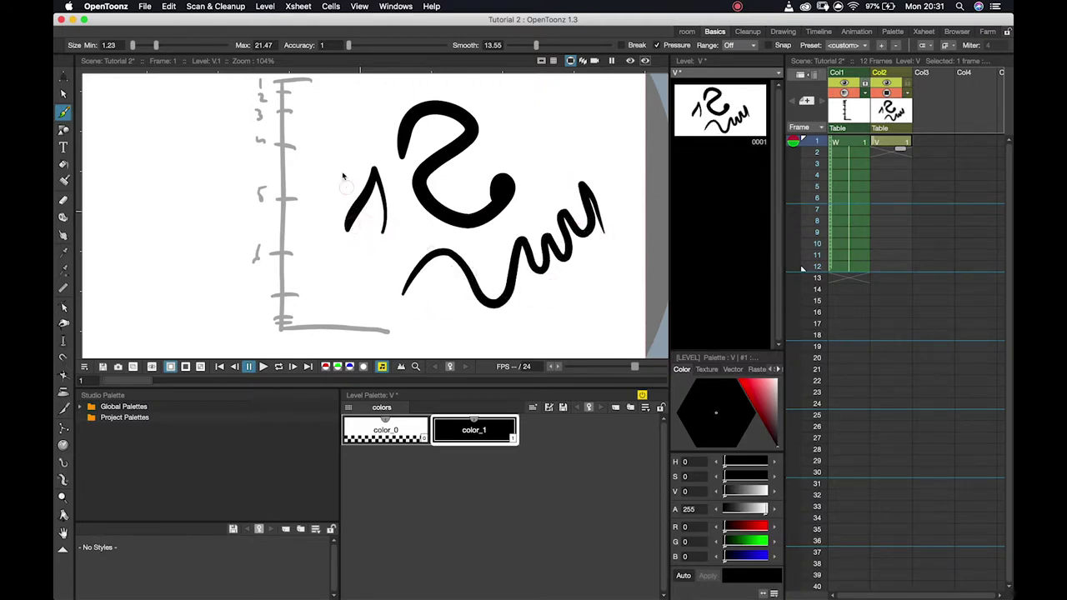
pyautogui.moveTo(323, 177); pyautogui.dragTo(361, 171)
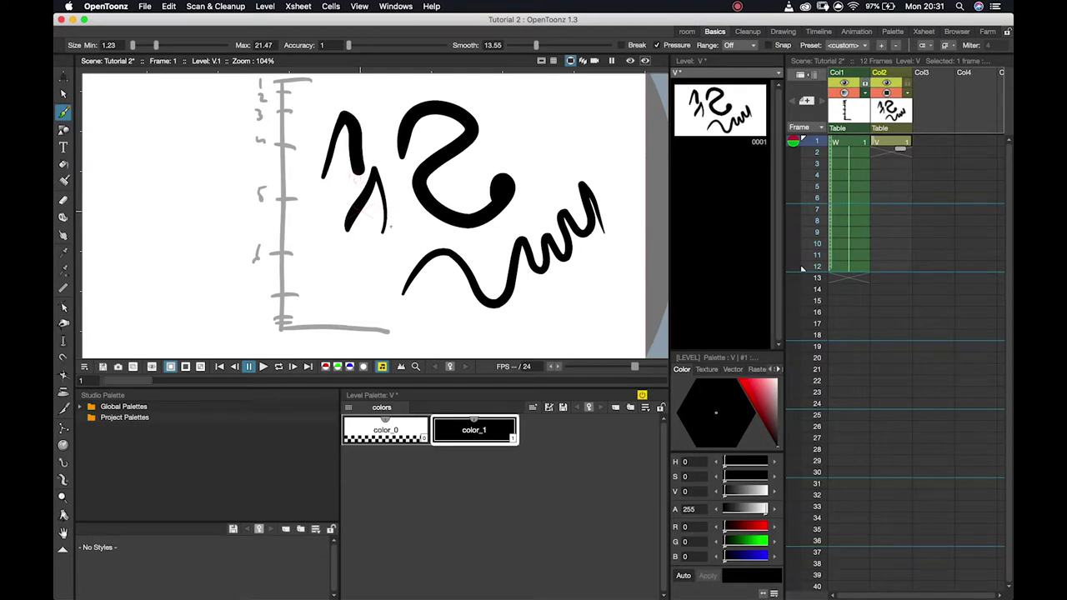
pyautogui.press('super+z')
pyautogui.press('super+z')
pyautogui.press('super+z')
pyautogui.press('super+z')
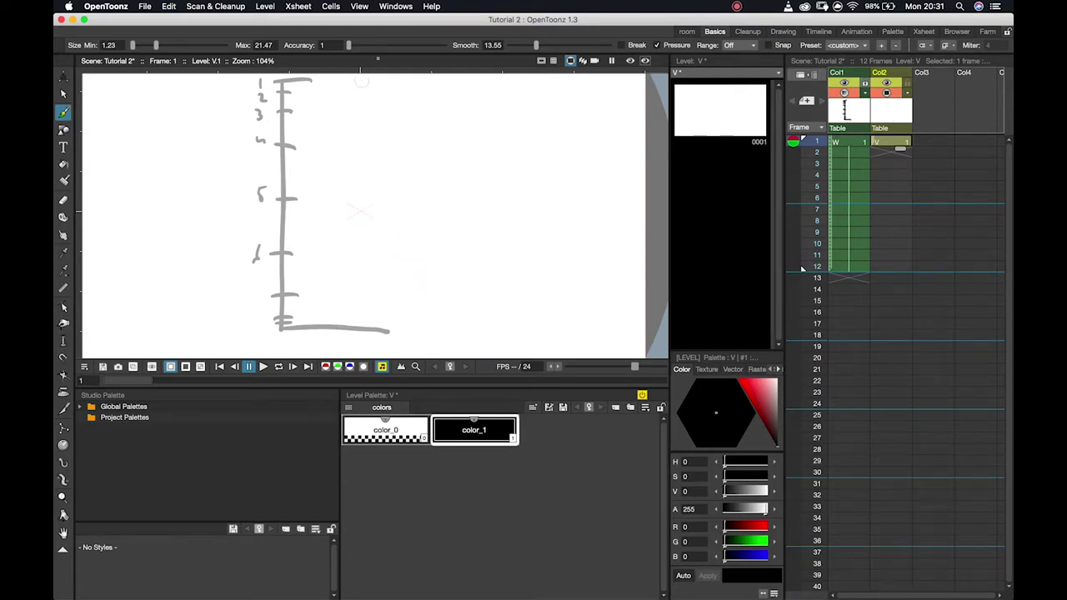
# Set brush accuracy to 100, draw test curves, and undo them all
pyautogui.moveTo(348, 45); pyautogui.dragTo(445, 45)
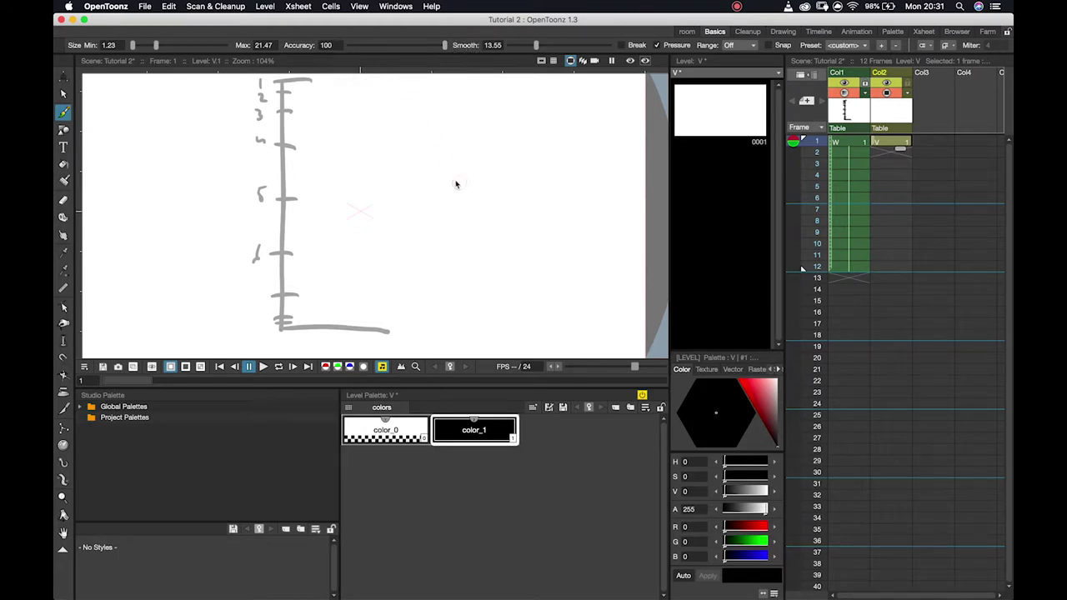
pyautogui.moveTo(400, 153)
pyautogui.mouseDown()
pyautogui.moveTo(436, 127)
pyautogui.moveTo(431, 160)
pyautogui.moveTo(404, 173)
pyautogui.moveTo(435, 195)
pyautogui.moveTo(478, 165)
pyautogui.moveTo(508, 204)
pyautogui.mouseUp()
pyautogui.moveTo(475, 238); pyautogui.dragTo(504, 258)
pyautogui.moveTo(553, 107)
pyautogui.mouseDown()
pyautogui.moveTo(560, 173)
pyautogui.moveTo(588, 131)
pyautogui.moveTo(601, 183)
pyautogui.moveTo(598, 109)
pyautogui.moveTo(614, 120)
pyautogui.moveTo(611, 166)
pyautogui.mouseUp()
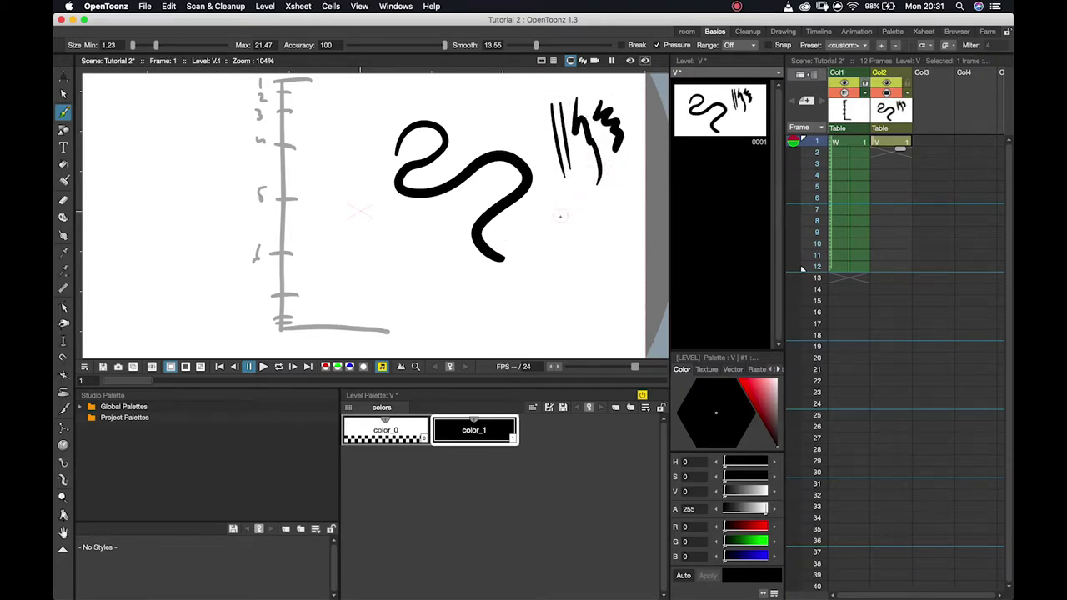
pyautogui.press('super+z')
pyautogui.press('super+z')
pyautogui.press('super+z')
pyautogui.press('super+z')
pyautogui.press('super+z')
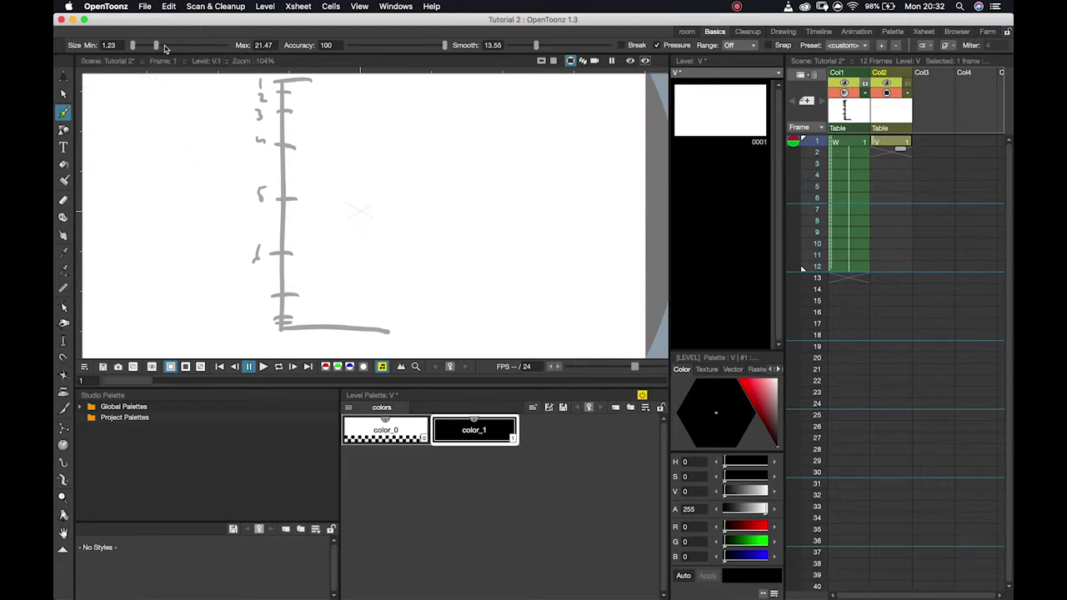
# Try a thick brush stroke and undo it, then set brush size to 7.36–31.29
pyautogui.moveTo(156, 46); pyautogui.dragTo(204, 45)
pyautogui.moveTo(136, 45); pyautogui.dragTo(167, 47)
pyautogui.moveTo(422, 175)
pyautogui.mouseDown()
pyautogui.moveTo(445, 143)
pyautogui.moveTo(467, 149)
pyautogui.moveTo(472, 167)
pyautogui.moveTo(380, 234)
pyautogui.moveTo(411, 269)
pyautogui.moveTo(502, 225)
pyautogui.moveTo(530, 176)
pyautogui.mouseUp()
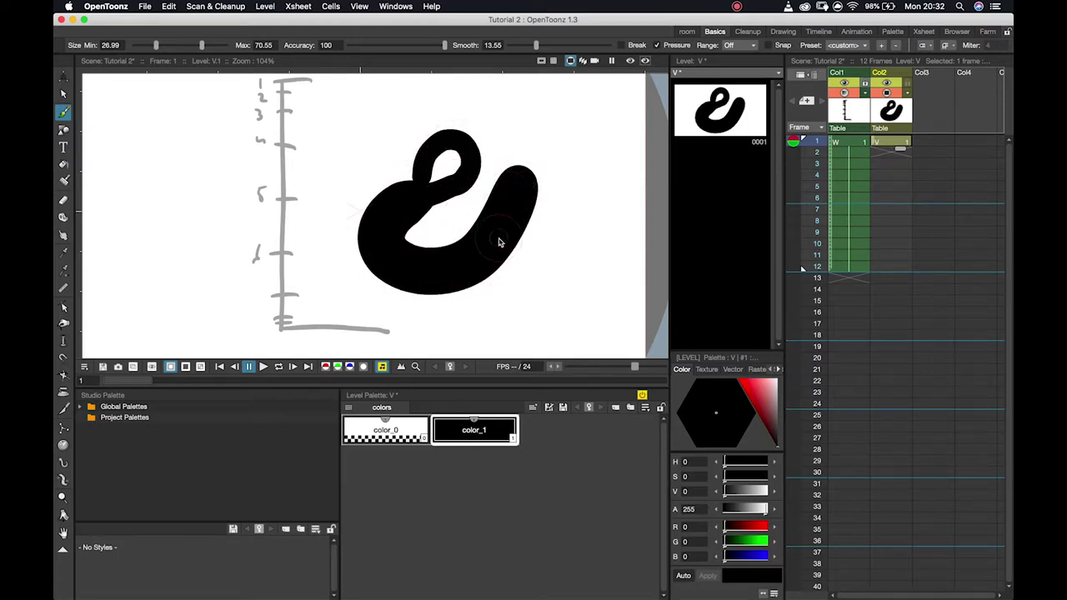
pyautogui.press('super+z')
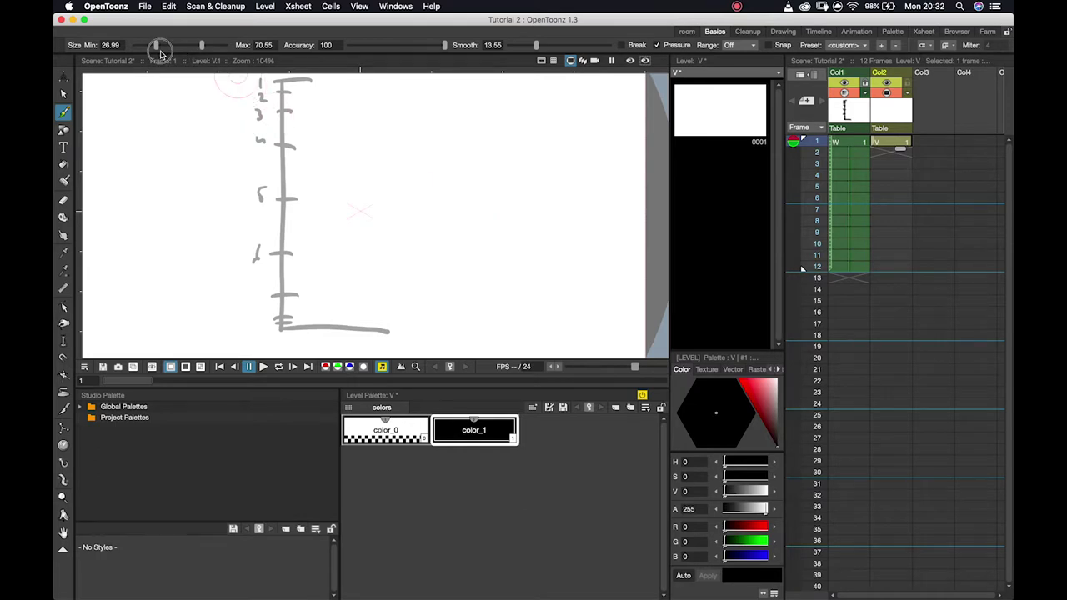
pyautogui.moveTo(156, 47)
pyautogui.mouseDown()
pyautogui.moveTo(137, 48)
pyautogui.moveTo(185, 47)
pyautogui.moveTo(150, 48)
pyautogui.moveTo(166, 52)
pyautogui.mouseUp()
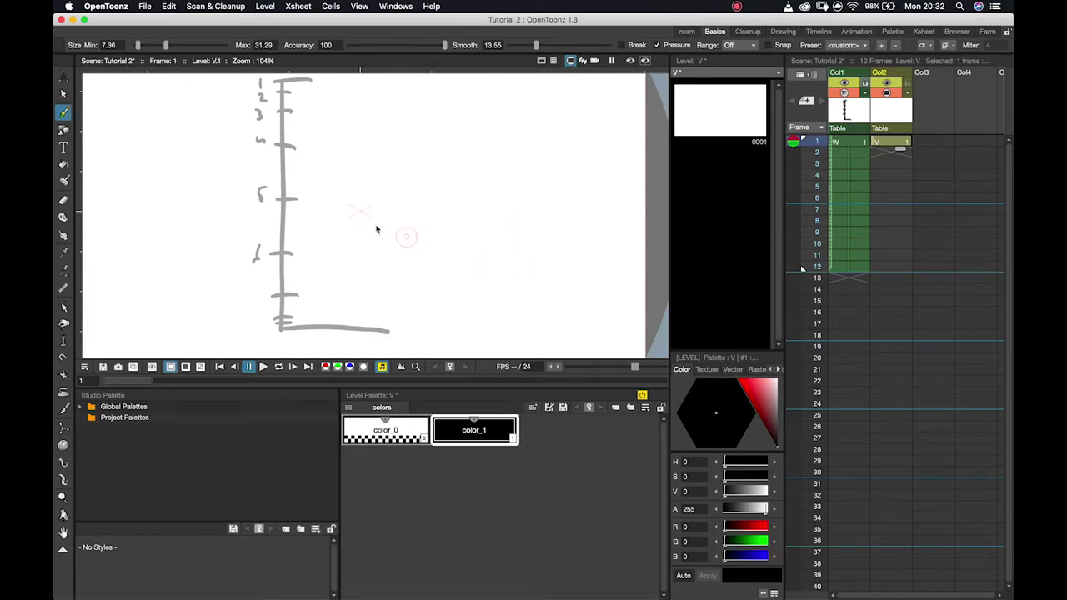
pyautogui.moveTo(372, 205); pyautogui.dragTo(391, 214)
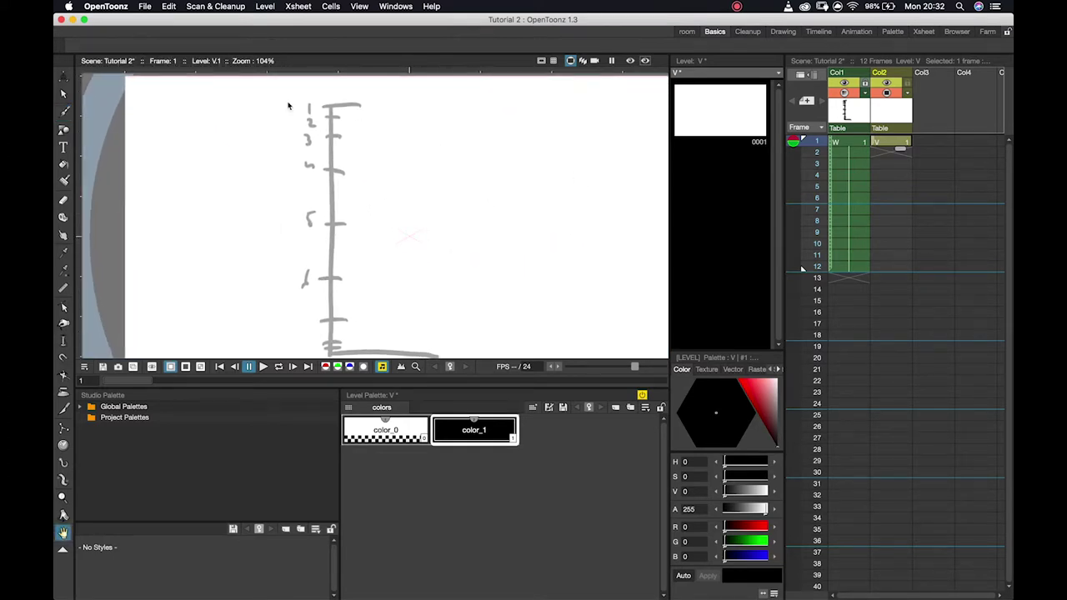
# With brush size 3.07–3.68, draw a small ball circle at the top tick, then go to frame 2
pyautogui.press('b')
pyautogui.moveTo(166, 47)
pyautogui.mouseDown()
pyautogui.moveTo(134, 48)
pyautogui.moveTo(145, 48)
pyautogui.mouseUp()
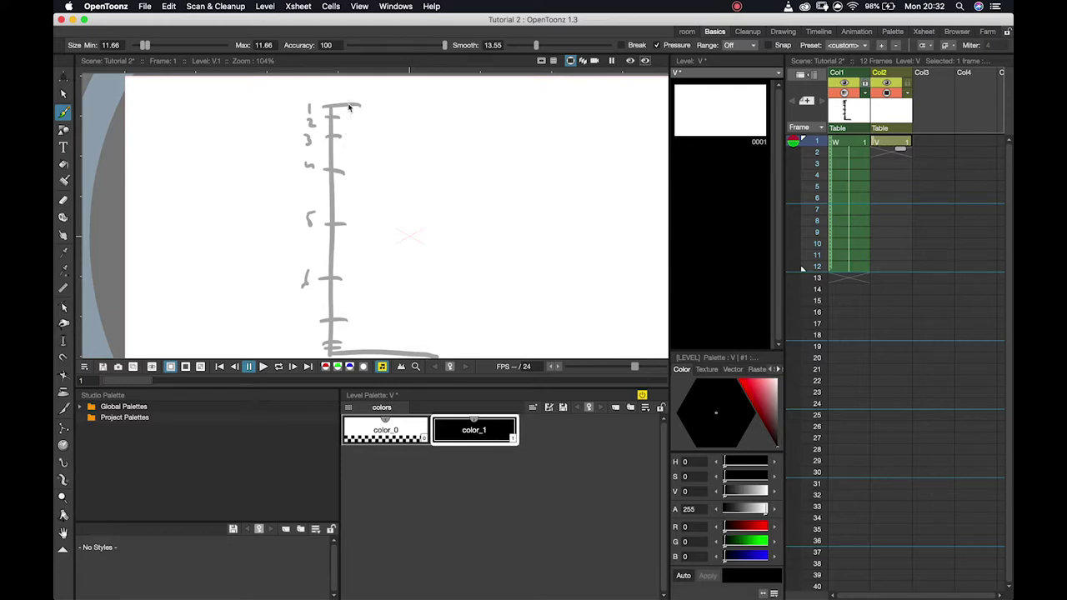
pyautogui.moveTo(348, 101); pyautogui.dragTo(345, 106)
pyautogui.press('super+z')
pyautogui.moveTo(146, 48); pyautogui.dragTo(138, 47)
pyautogui.moveTo(356, 109)
pyautogui.mouseDown()
pyautogui.moveTo(341, 98)
pyautogui.moveTo(350, 119)
pyautogui.moveTo(360, 104)
pyautogui.mouseUp()
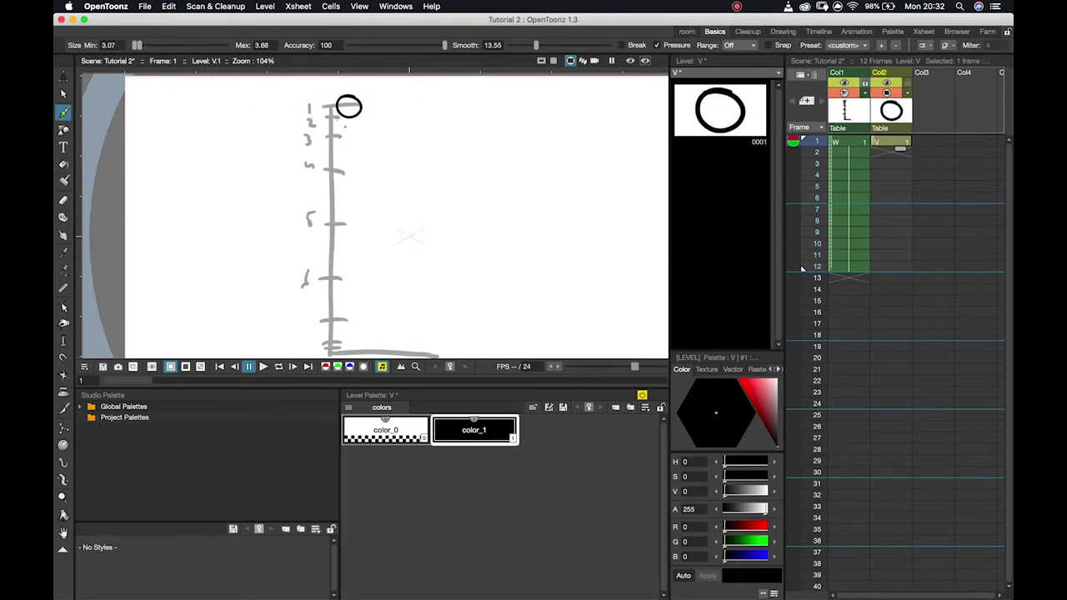
pyautogui.press('.')
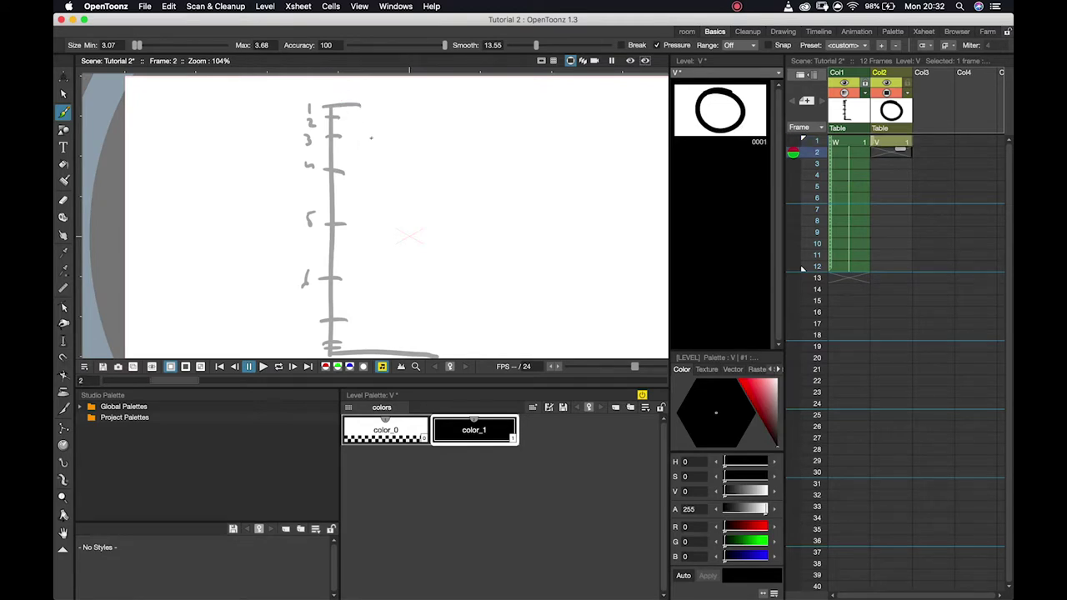
# Back on frame 1, undo a stray stroke and activate onion skin from the viewer menu
pyautogui.press(',')
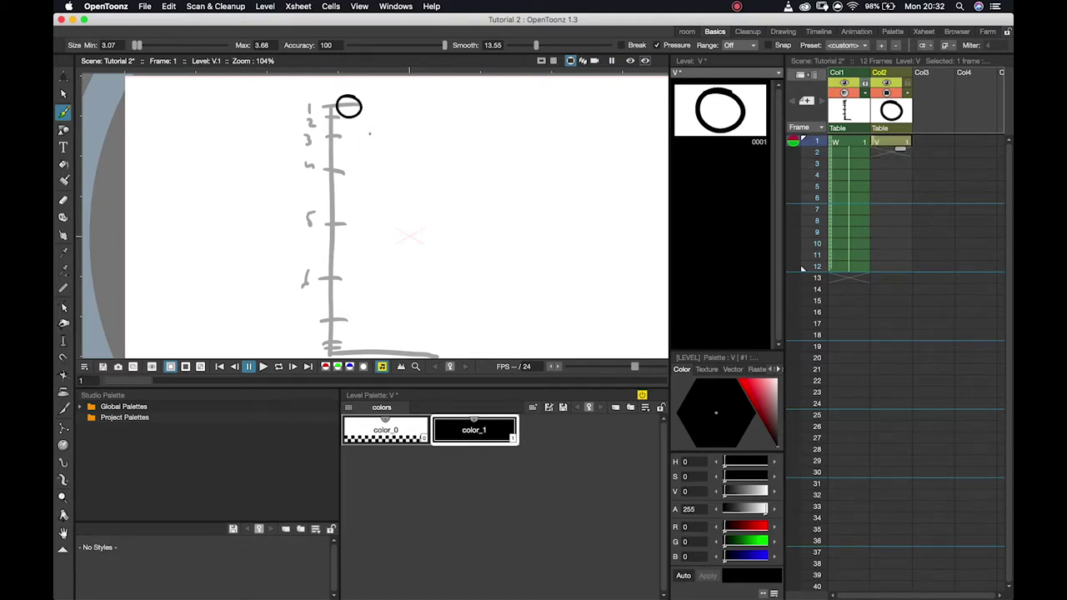
pyautogui.press('.')
pyautogui.press(',')
pyautogui.rightClick(459, 180)
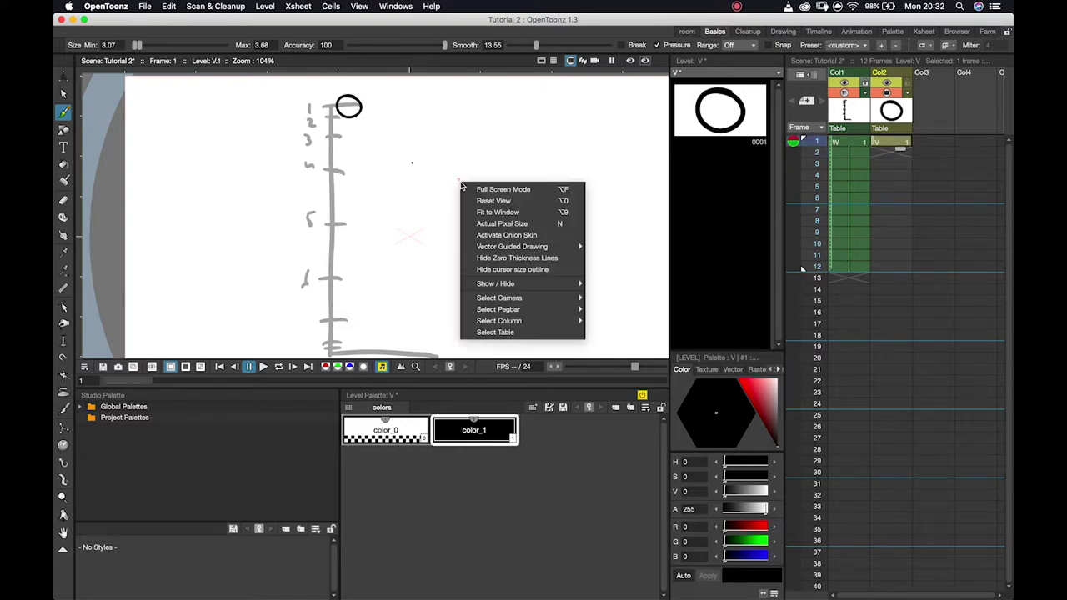
pyautogui.moveTo(463, 179); pyautogui.dragTo(472, 118)
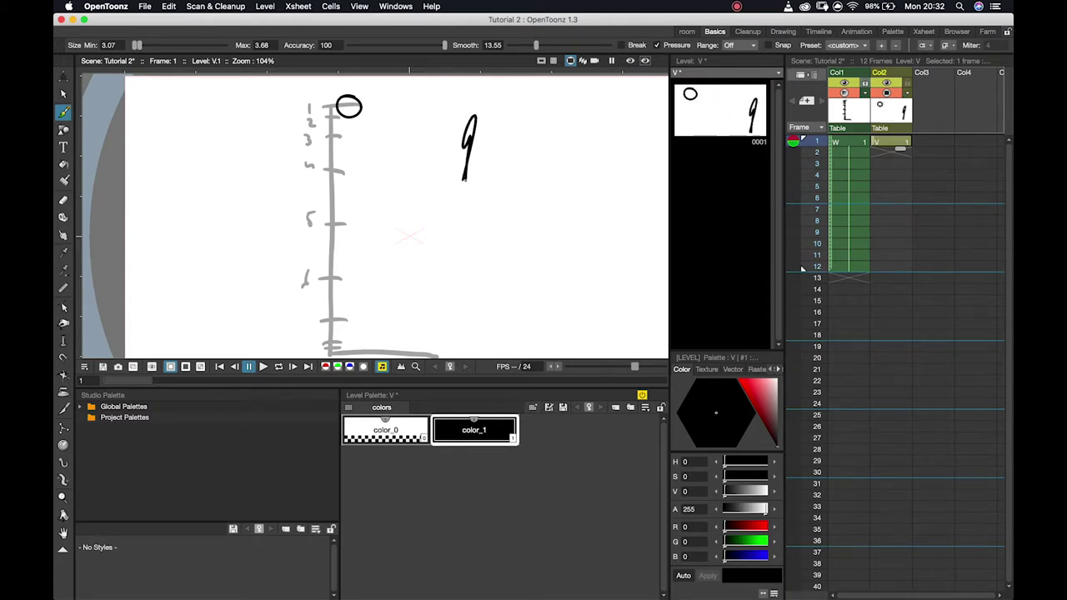
pyautogui.hotkey('ctrl', 'z')
pyautogui.rightClick(464, 180)
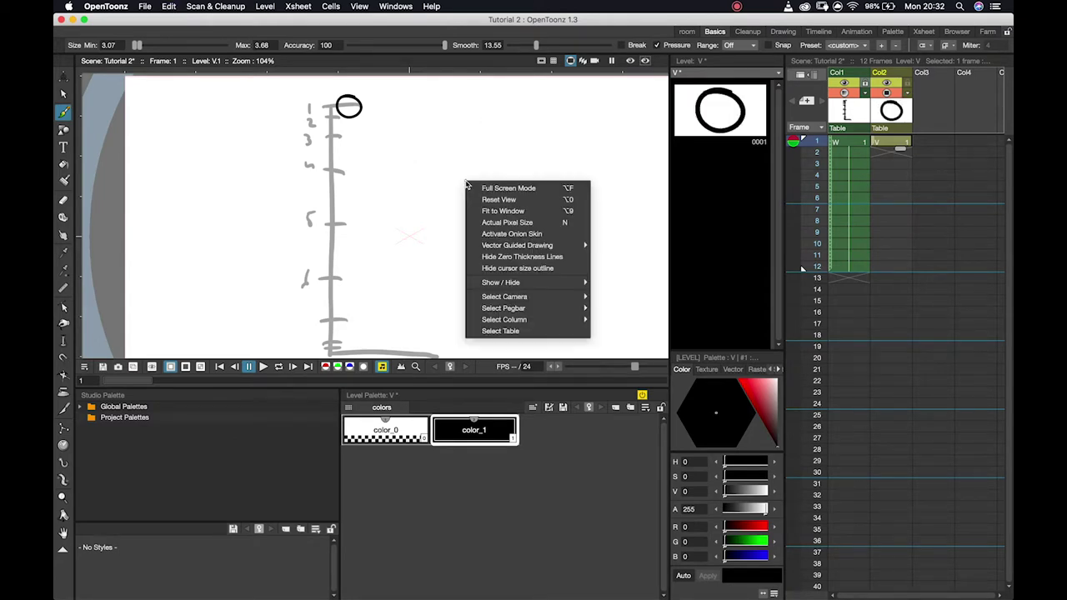
pyautogui.click(514, 235)
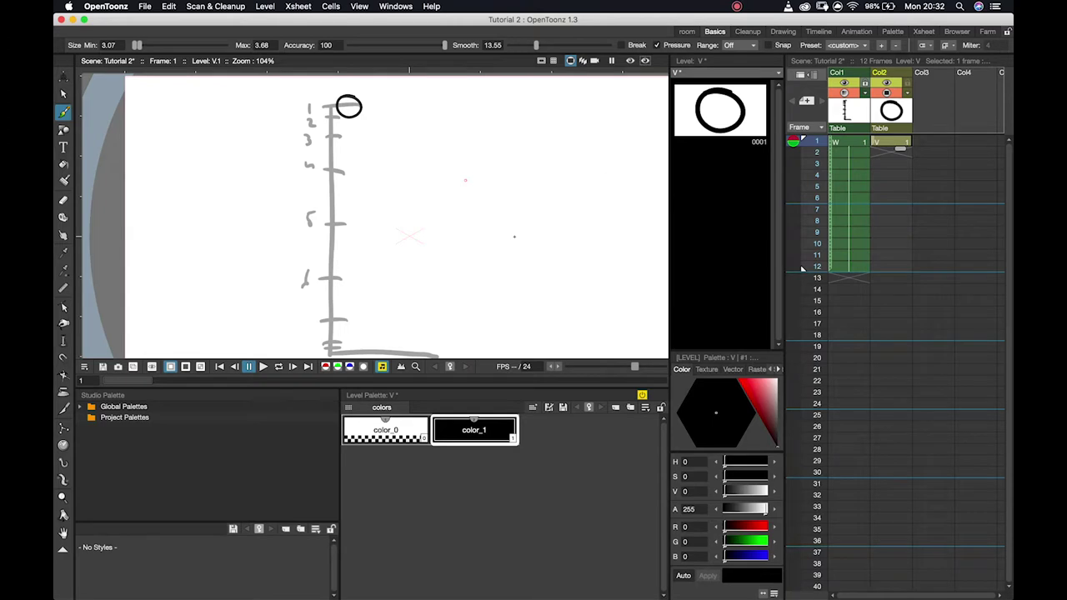
# Toggle the onion-skin markers in the Xsheet frame column and step to frame 5
pyautogui.click(794, 143)
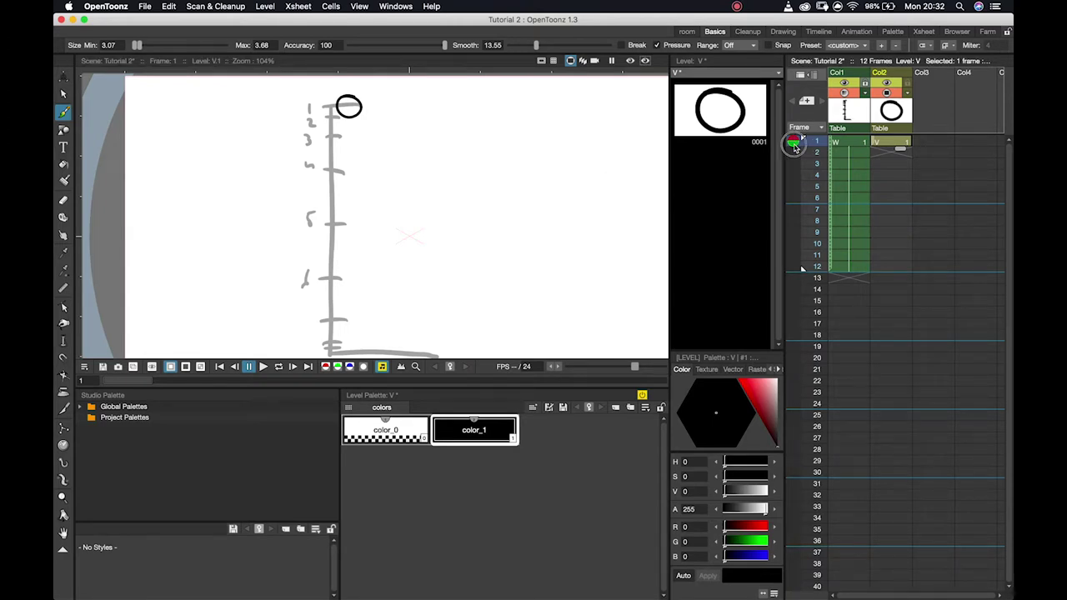
pyautogui.click(794, 176)
pyautogui.click(794, 176)
pyautogui.click(795, 176)
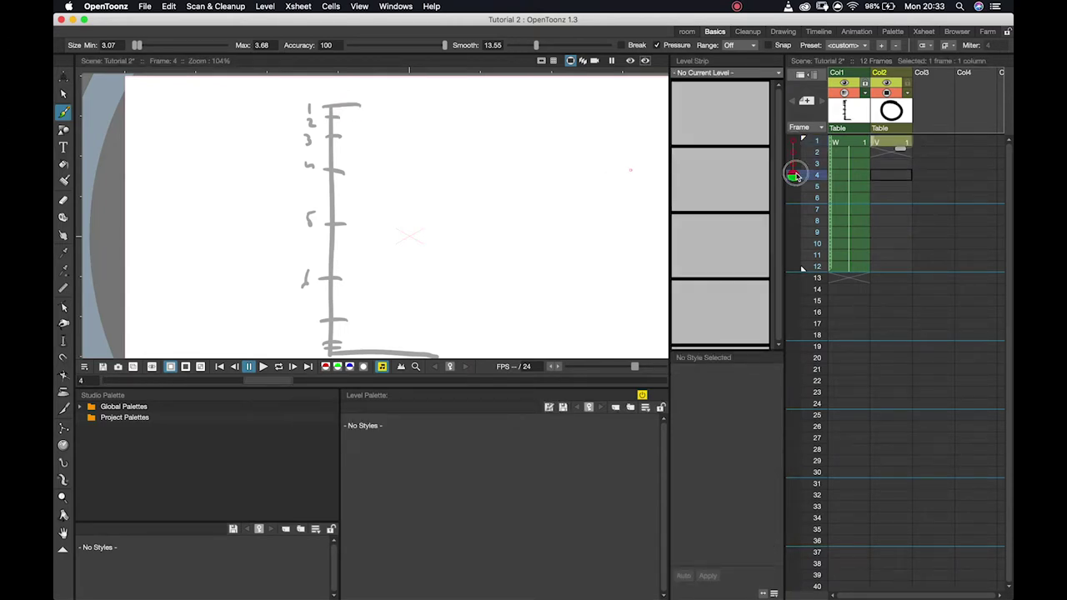
pyautogui.click(794, 176)
pyautogui.click(794, 175)
pyautogui.click(795, 176)
pyautogui.click(794, 176)
pyautogui.press('Down')
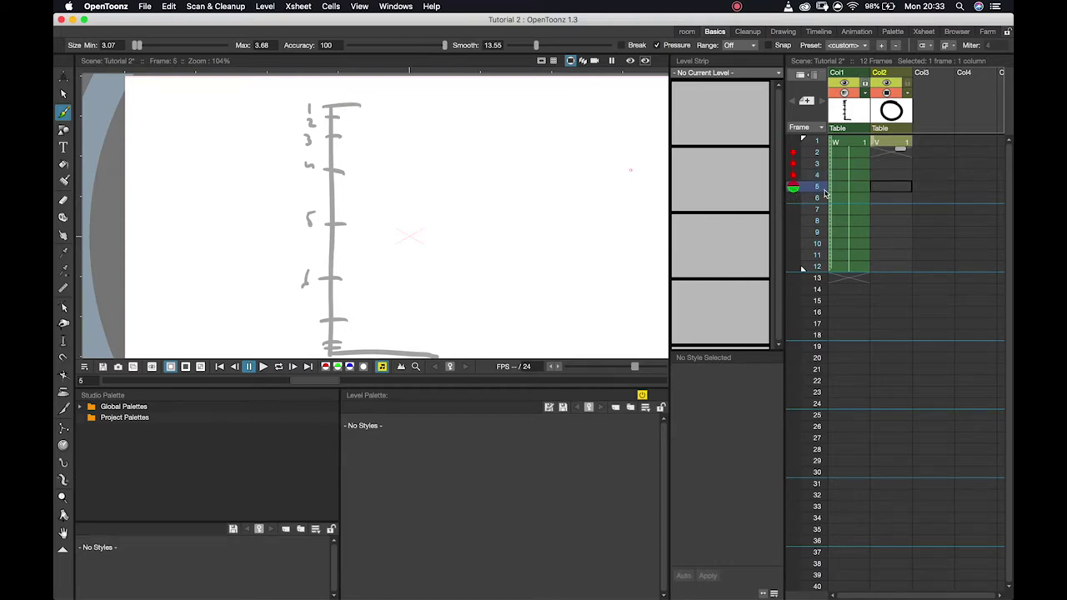
# Adjust the onion-skin range to ghost frames 2–4, then return to frame 2
pyautogui.click(794, 142)
pyautogui.click(794, 142)
pyautogui.moveTo(795, 210)
pyautogui.mouseDown()
pyautogui.moveTo(795, 250)
pyautogui.moveTo(796, 203)
pyautogui.mouseUp()
pyautogui.click(797, 290)
pyautogui.click(797, 175)
pyautogui.press('Up')
pyautogui.press('Up')
pyautogui.press('Up')
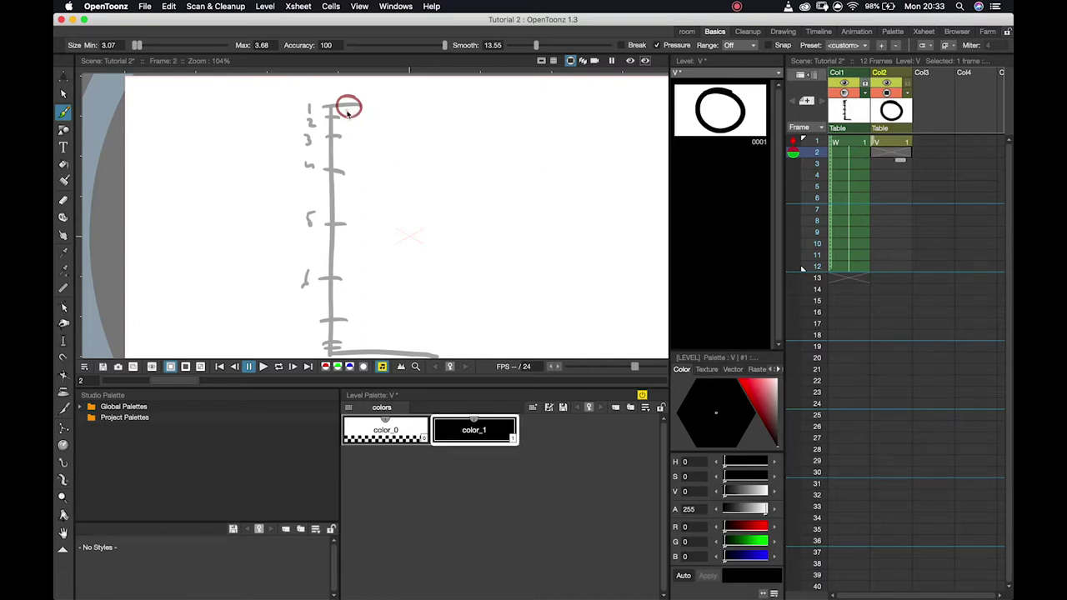
# Draw the ball on frames 2 and 3, dropping down the guide ticks
pyautogui.moveTo(348, 111)
pyautogui.mouseDown()
pyautogui.moveTo(337, 101)
pyautogui.moveTo(353, 126)
pyautogui.moveTo(360, 105)
pyautogui.mouseUp()
pyautogui.press('Down')
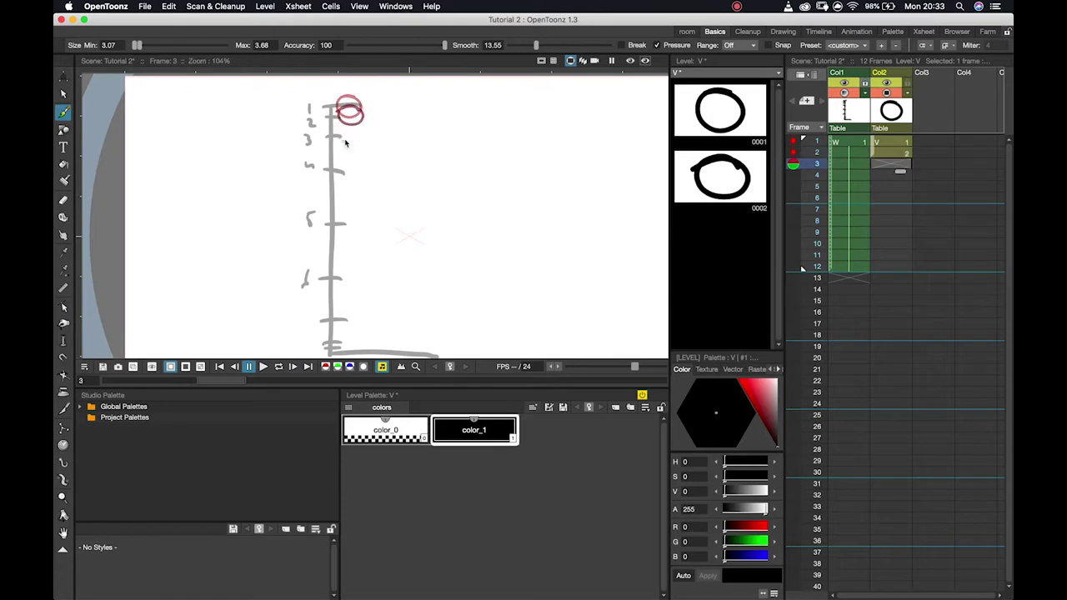
pyautogui.moveTo(345, 143)
pyautogui.mouseDown()
pyautogui.moveTo(357, 124)
pyautogui.moveTo(365, 136)
pyautogui.moveTo(342, 140)
pyautogui.moveTo(343, 180)
pyautogui.moveTo(364, 163)
pyautogui.mouseUp()
pyautogui.press('Down')
pyautogui.press('Down')
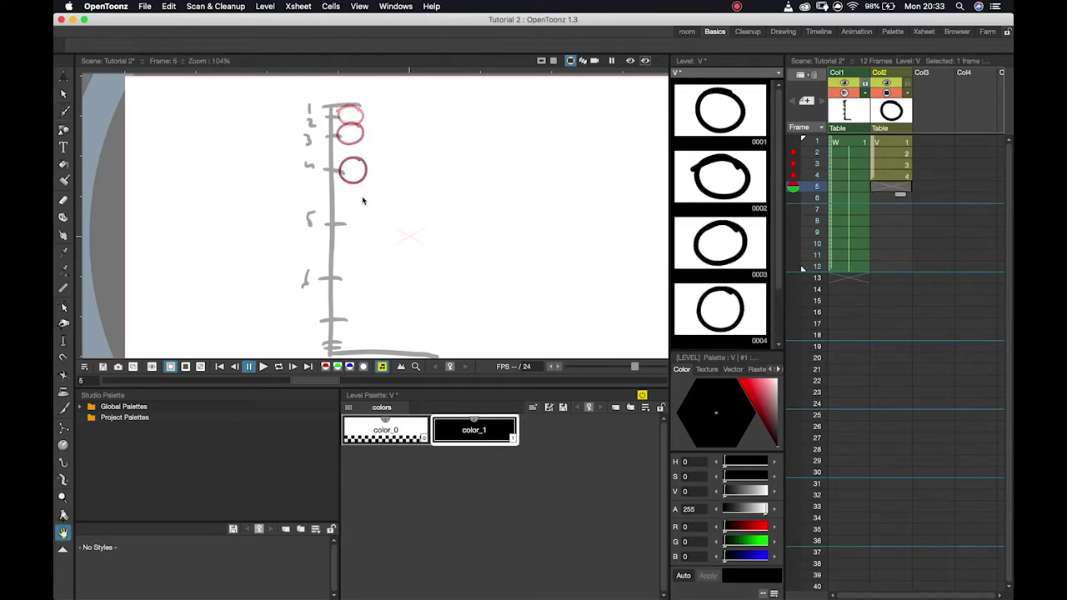
pyautogui.moveTo(363, 200)
pyautogui.mouseDown()
pyautogui.moveTo(370, 142)
pyautogui.moveTo(342, 163)
pyautogui.moveTo(365, 171)
pyautogui.moveTo(356, 145)
pyautogui.mouseUp()
# Draw the ball beside the fourth and fifth ticks, then step back and forth to review
pyautogui.press('Down')
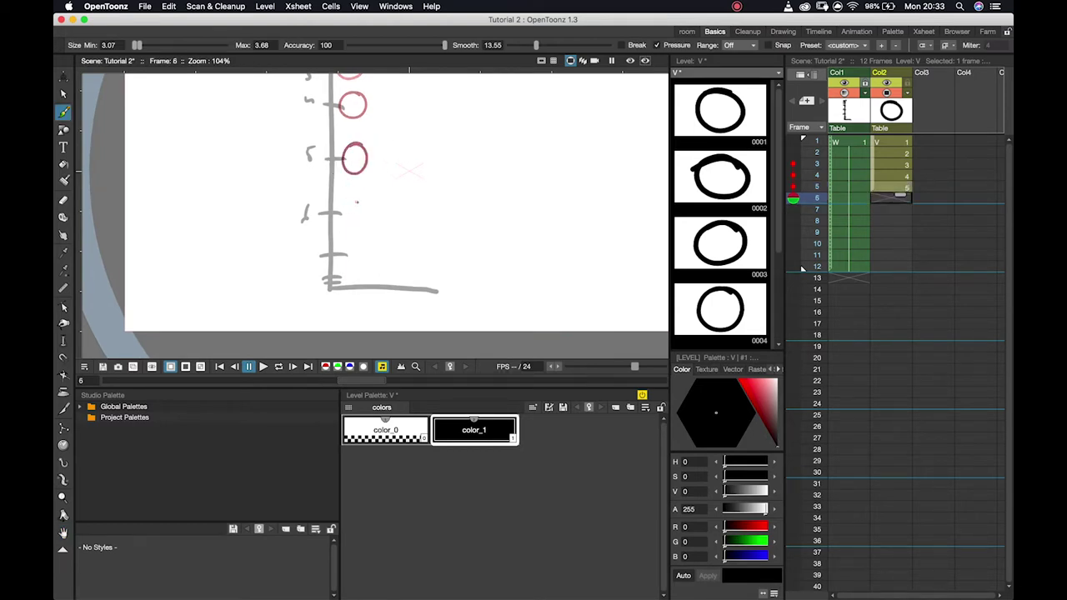
pyautogui.moveTo(357, 202)
pyautogui.mouseDown()
pyautogui.moveTo(342, 225)
pyautogui.moveTo(355, 233)
pyautogui.moveTo(356, 198)
pyautogui.mouseUp()
pyautogui.press('Down')
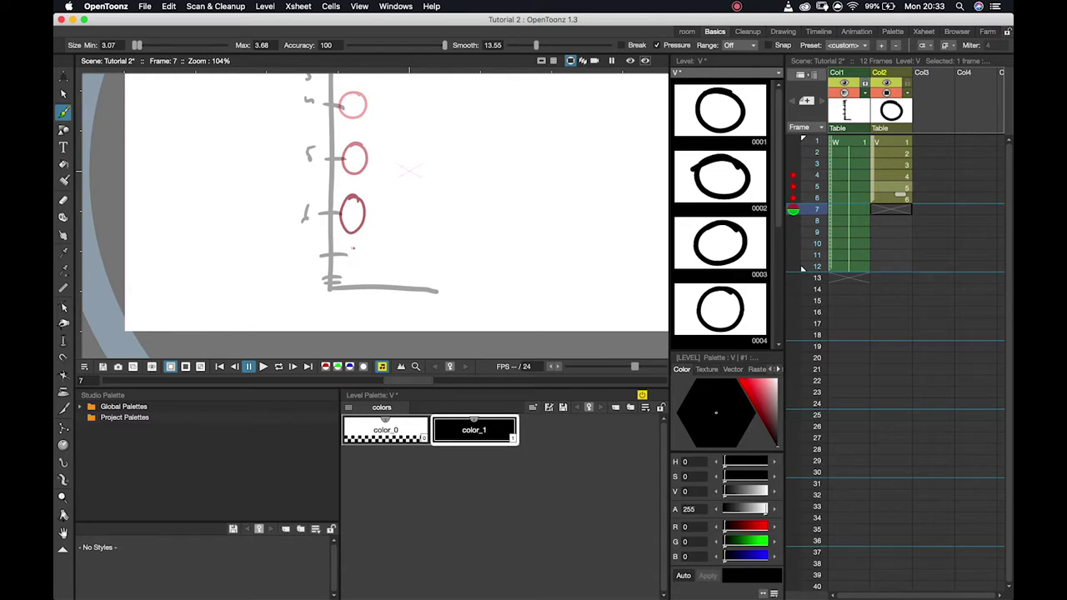
pyautogui.moveTo(354, 240)
pyautogui.mouseDown()
pyautogui.moveTo(349, 274)
pyautogui.moveTo(364, 254)
pyautogui.moveTo(341, 287)
pyautogui.moveTo(368, 286)
pyautogui.moveTo(365, 274)
pyautogui.moveTo(342, 268)
pyautogui.moveTo(337, 285)
pyautogui.moveTo(370, 292)
pyautogui.moveTo(373, 277)
pyautogui.moveTo(353, 270)
pyautogui.moveTo(334, 285)
pyautogui.moveTo(378, 281)
pyautogui.moveTo(355, 265)
pyautogui.mouseUp()
pyautogui.press('Down')
pyautogui.press('Down')
pyautogui.press('Down')
pyautogui.press('Down')
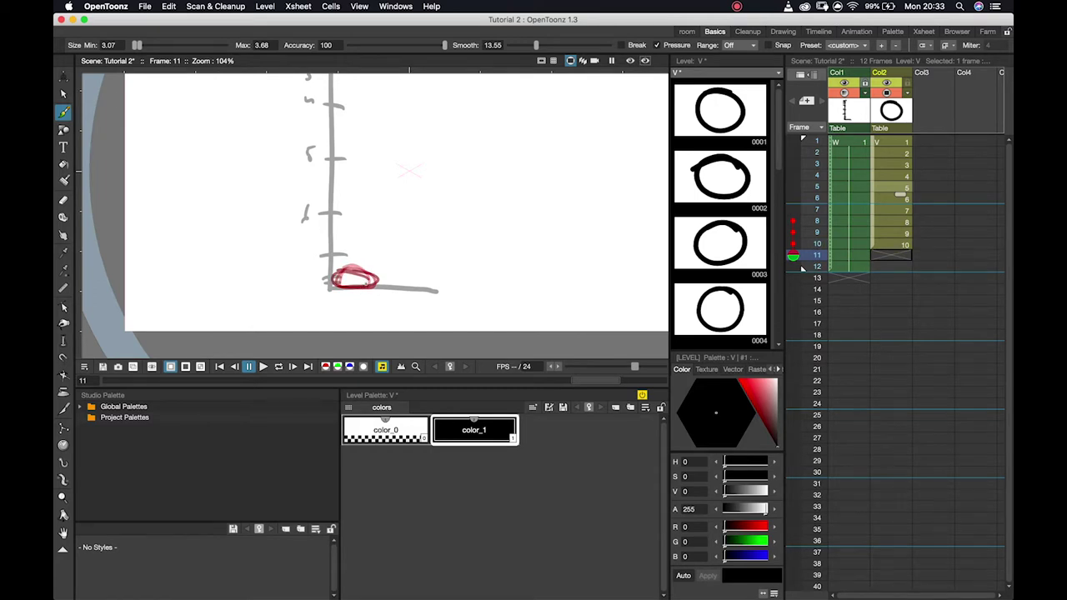
pyautogui.press('Up')
pyautogui.press('Up')
pyautogui.press('Up')
pyautogui.press('Up')
pyautogui.press('Up')
pyautogui.press('Up')
pyautogui.press('Up')
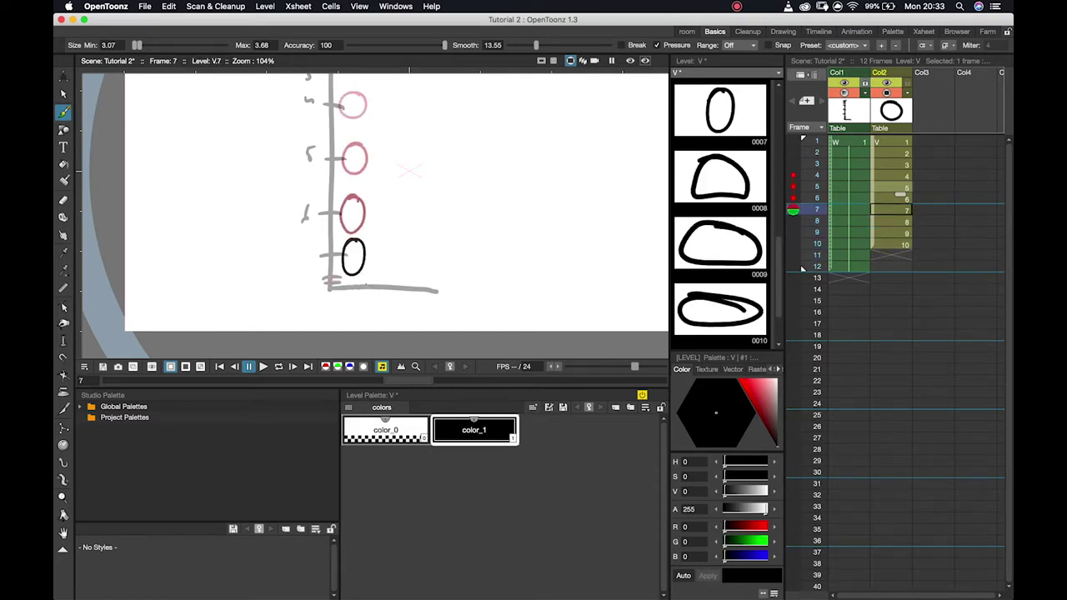
pyautogui.press('Down')
pyautogui.press('Down')
pyautogui.press('Down')
pyautogui.press('Down')
pyautogui.press('Down')
pyautogui.press('Up')
pyautogui.press('Up')
pyautogui.press('Up')
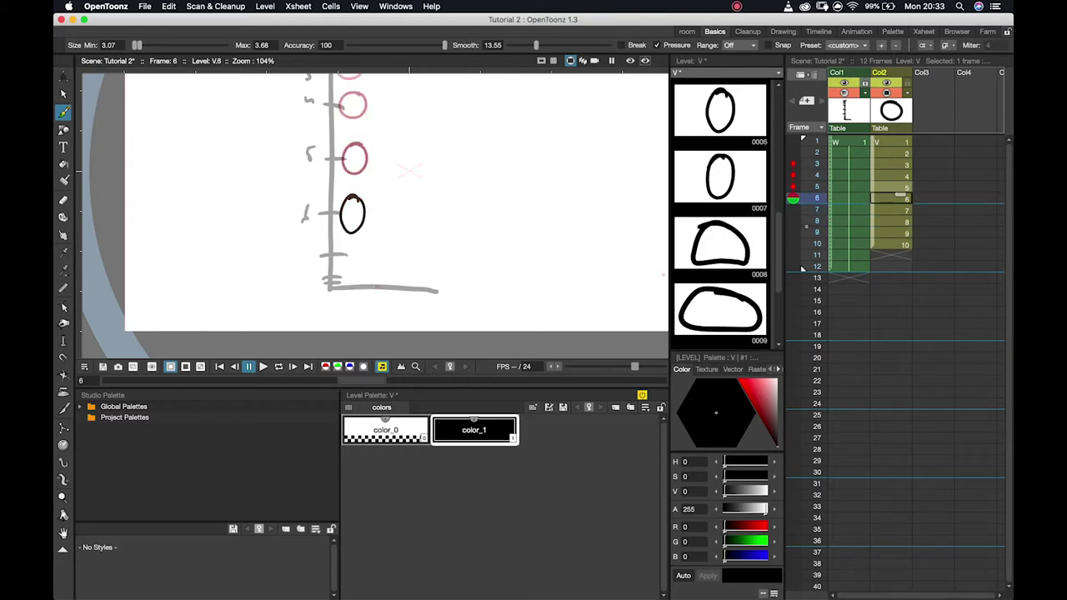
# Turn off the onion-skin ghosts and pan the canvas left
pyautogui.click(793, 200)
pyautogui.press('Up')
pyautogui.press('Up')
pyautogui.press('Up')
pyautogui.press('Up')
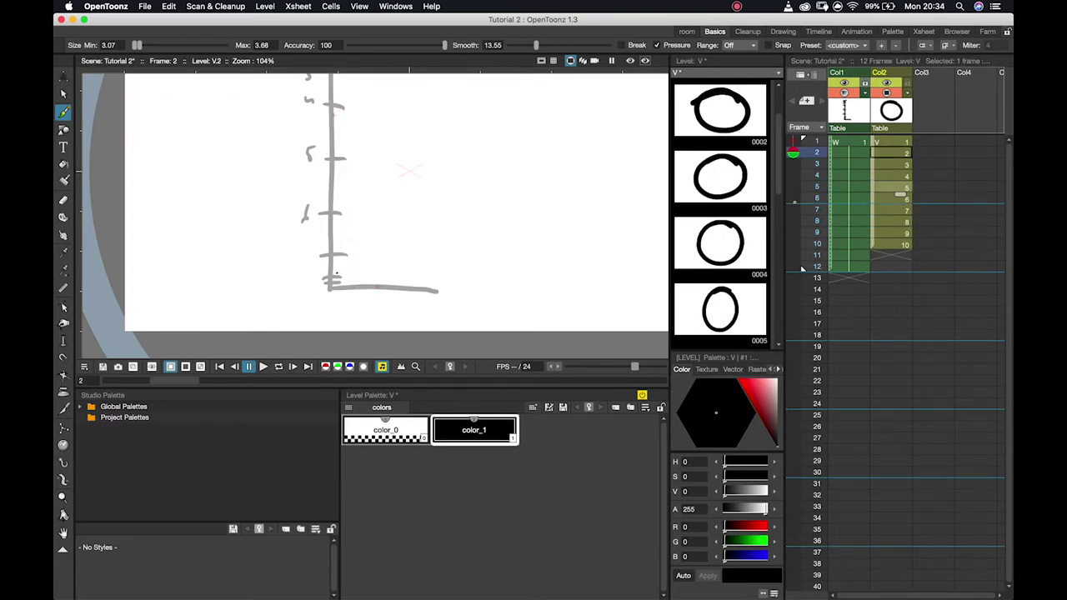
pyautogui.press('space')
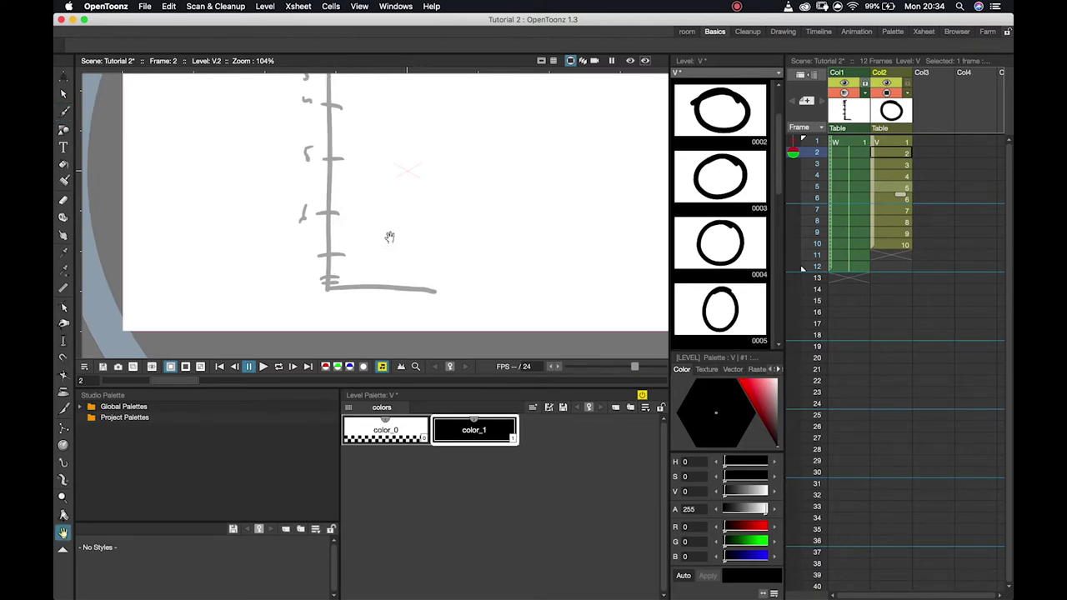
pyautogui.scroll(4, 390, 242)
pyautogui.moveTo(390, 247); pyautogui.dragTo(372, 244)
# Step through the frames to preview the bounce, ending on Col1 frame 12
pyautogui.press('Down')
pyautogui.press('Down')
pyautogui.press('Down')
pyautogui.press('Down')
pyautogui.press('Down')
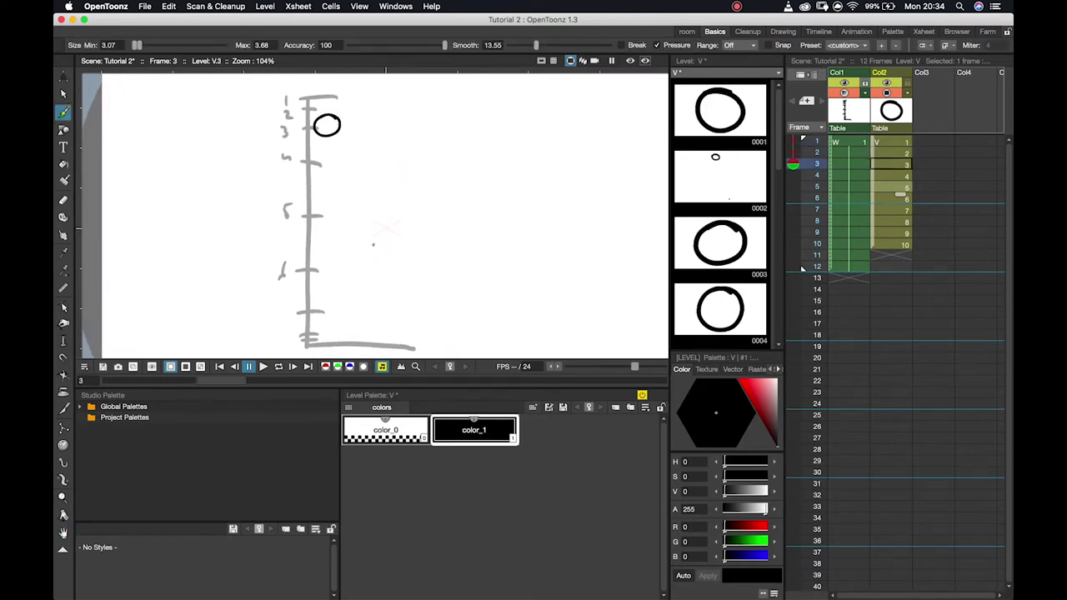
pyautogui.press('Down')
pyautogui.press('Down')
pyautogui.press('Down')
pyautogui.press('Up')
pyautogui.press('Up')
pyautogui.press('Up')
pyautogui.press('Up')
pyautogui.press('Up')
pyautogui.press('Up')
pyautogui.press('Up')
pyautogui.press('Up')
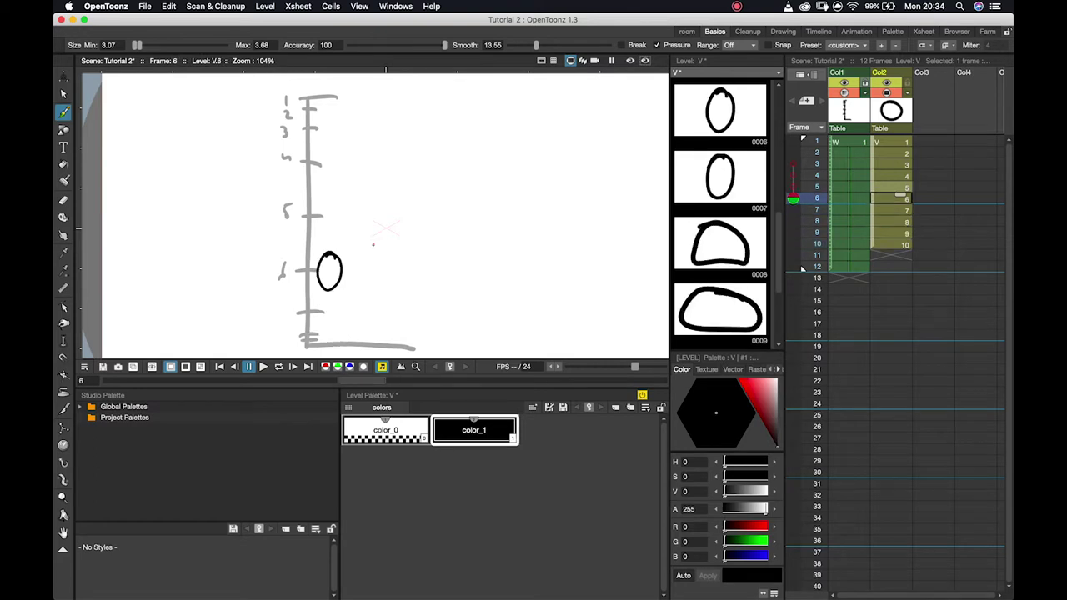
pyautogui.press('Down')
pyautogui.press('Down')
pyautogui.press('Down')
pyautogui.press('Down')
pyautogui.press('Down')
pyautogui.press('Down')
pyautogui.press('Down')
pyautogui.press('Down')
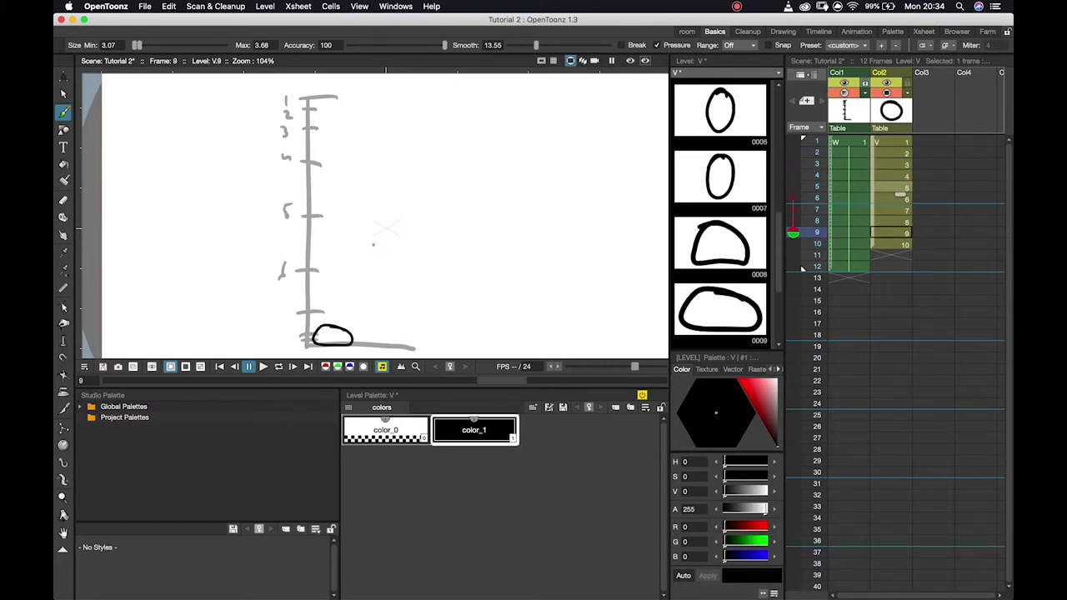
pyautogui.press('Up')
pyautogui.press('Up')
pyautogui.press('Up')
pyautogui.press('Up')
pyautogui.press('Up')
pyautogui.press('Up')
pyautogui.press('Up')
pyautogui.press('Up')
pyautogui.press('Up')
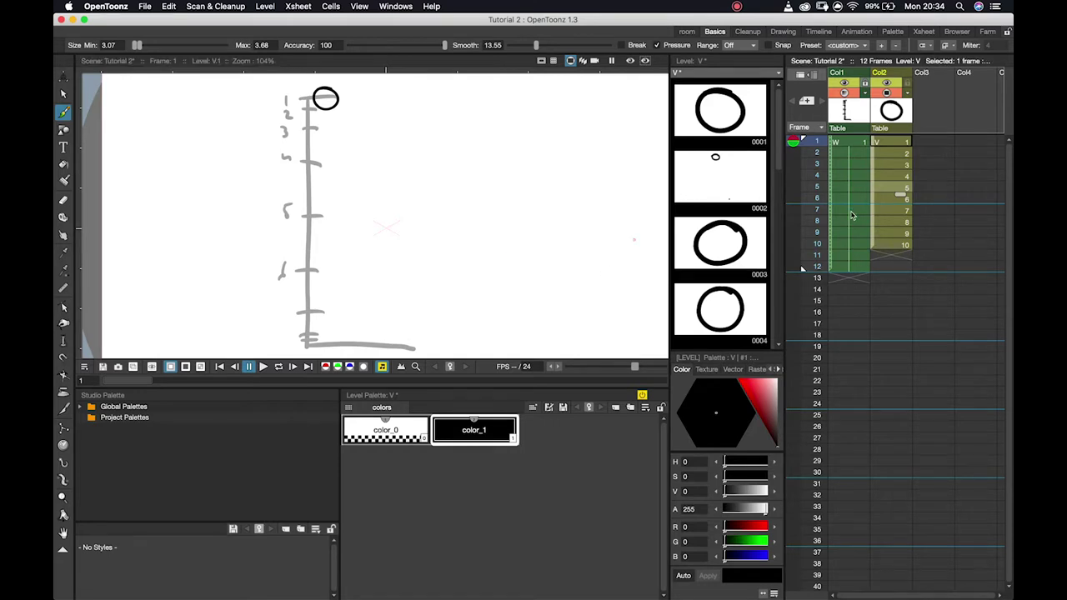
pyautogui.click(846, 267)
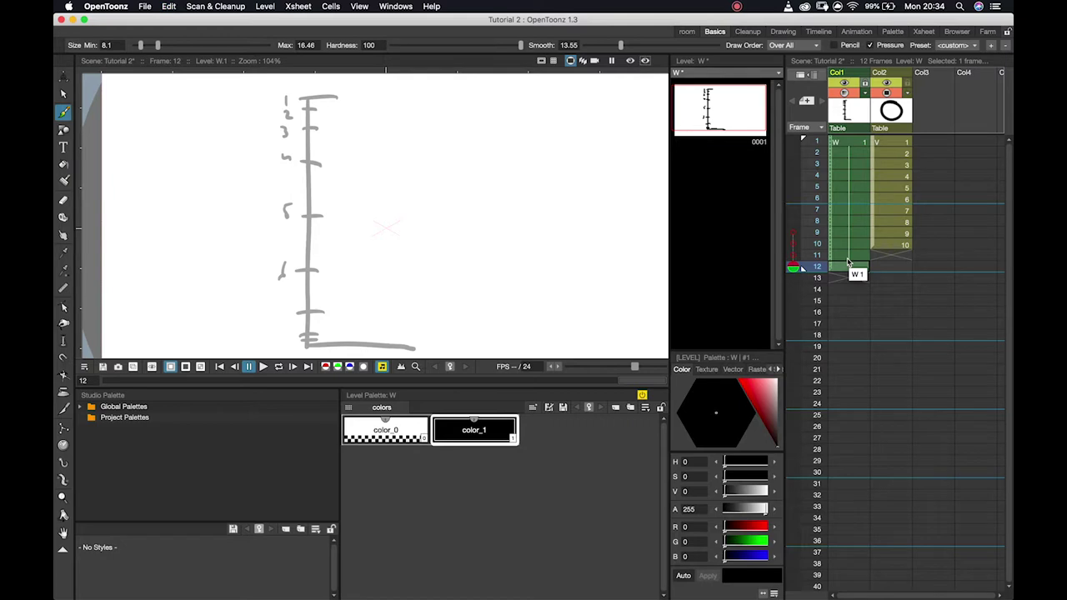
# Step from ruler frames 12 and 11 back through ball frames 11, 10, 9 and 8 to inspect the squash
pyautogui.press('Up')
pyautogui.click(847, 268)
pyautogui.click(851, 261)
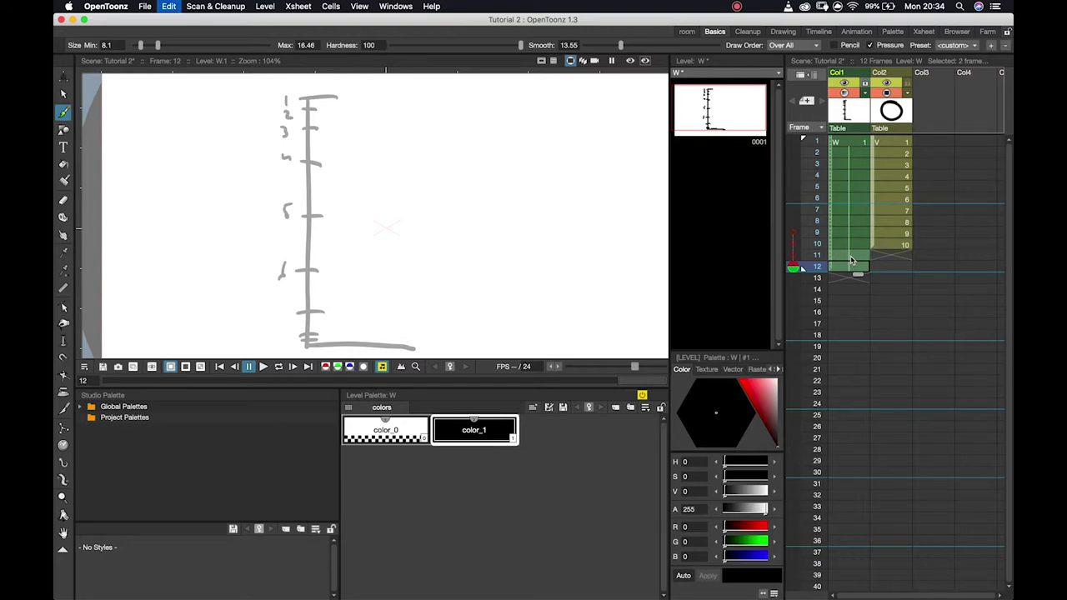
pyautogui.click(862, 281)
pyautogui.click(859, 267)
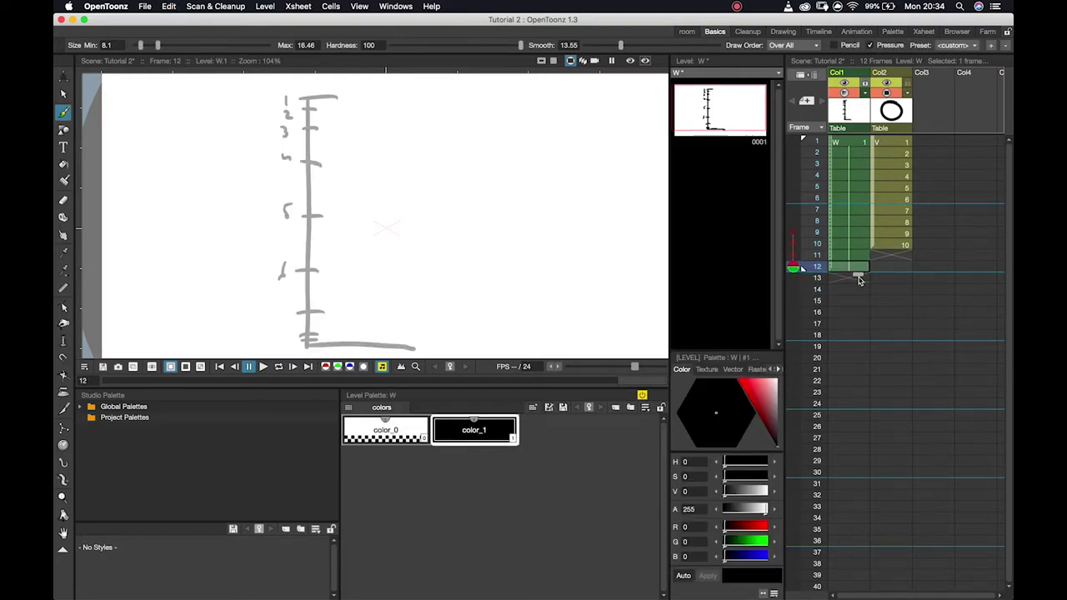
pyautogui.click(858, 260)
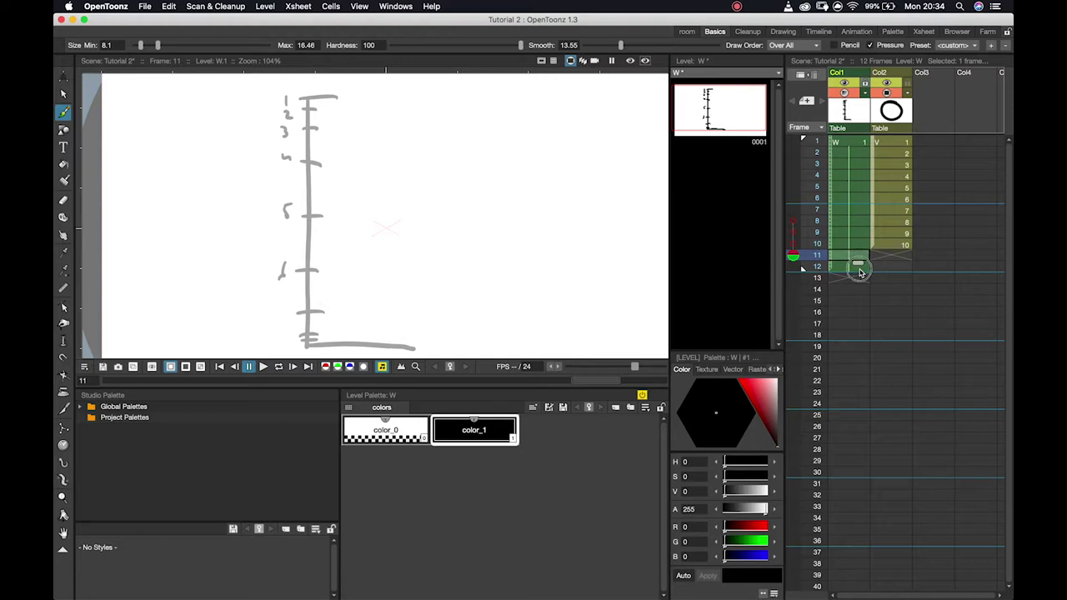
pyautogui.click(880, 258)
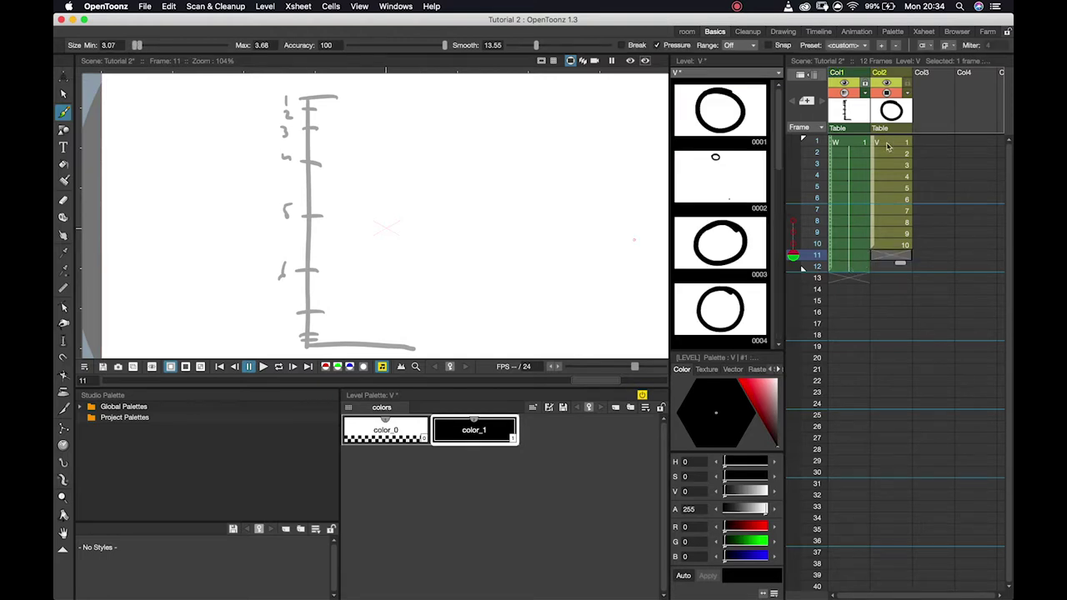
pyautogui.click(889, 245)
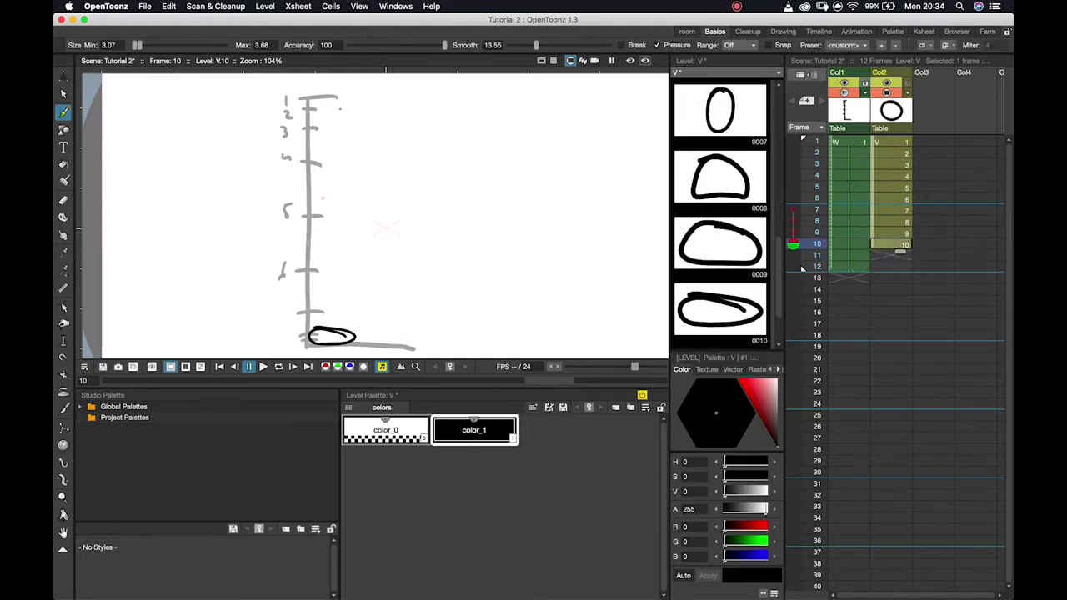
pyautogui.click(889, 234)
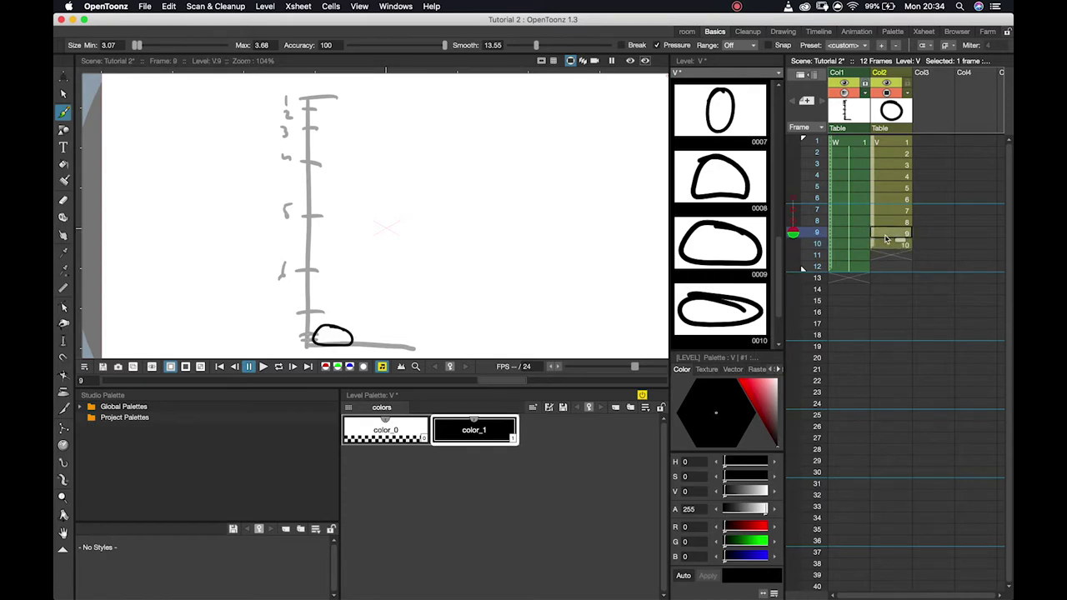
pyautogui.click(892, 222)
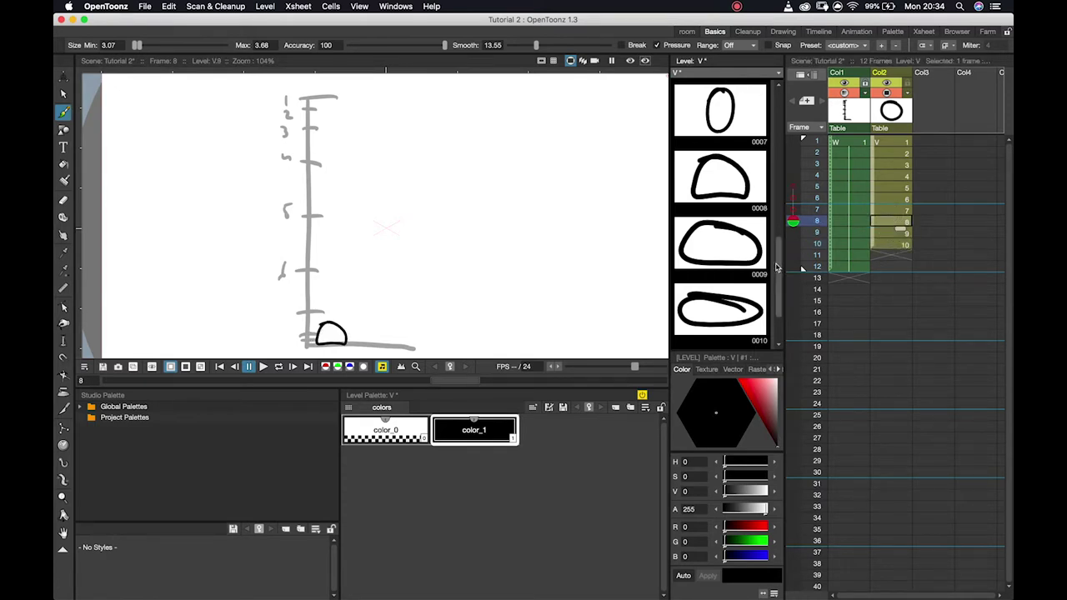
pyautogui.scroll(-3, 756, 331)
pyautogui.scroll(5, 756, 331)
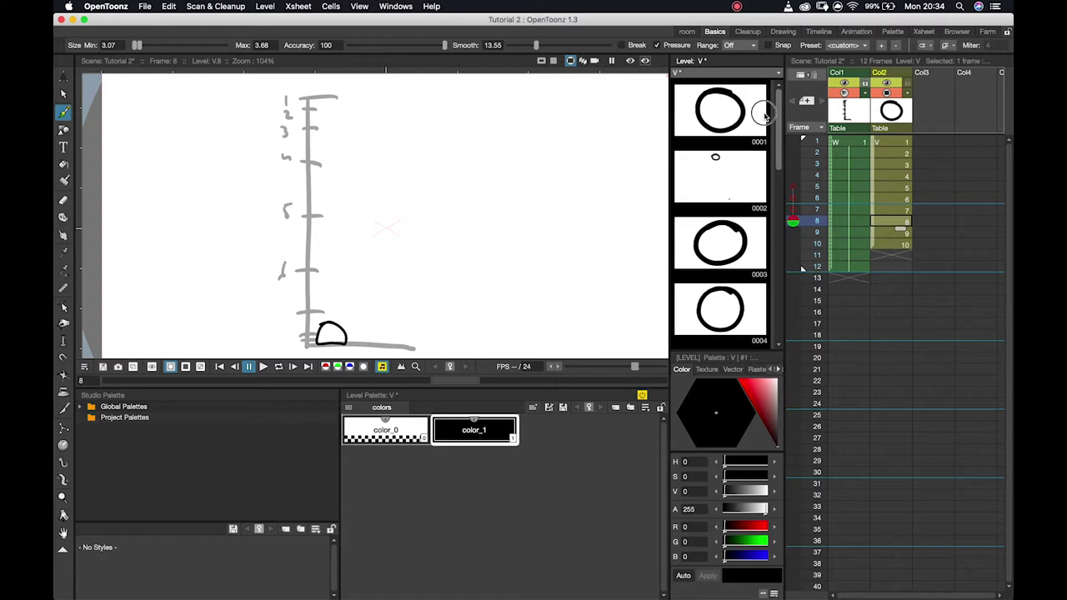
pyautogui.click(719, 171)
pyautogui.click(720, 244)
pyautogui.click(721, 314)
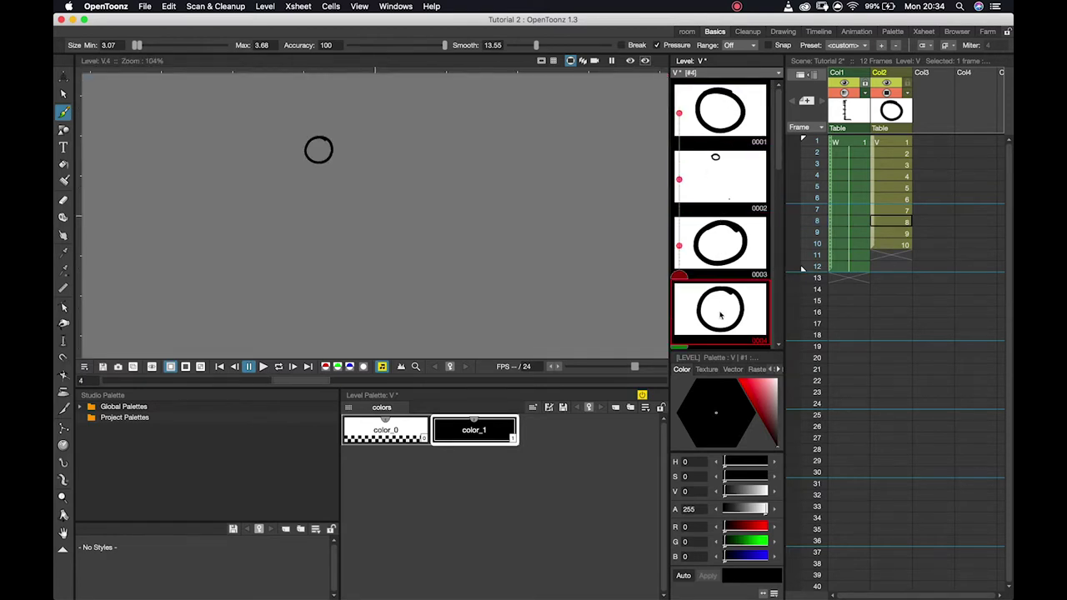
pyautogui.click(736, 152)
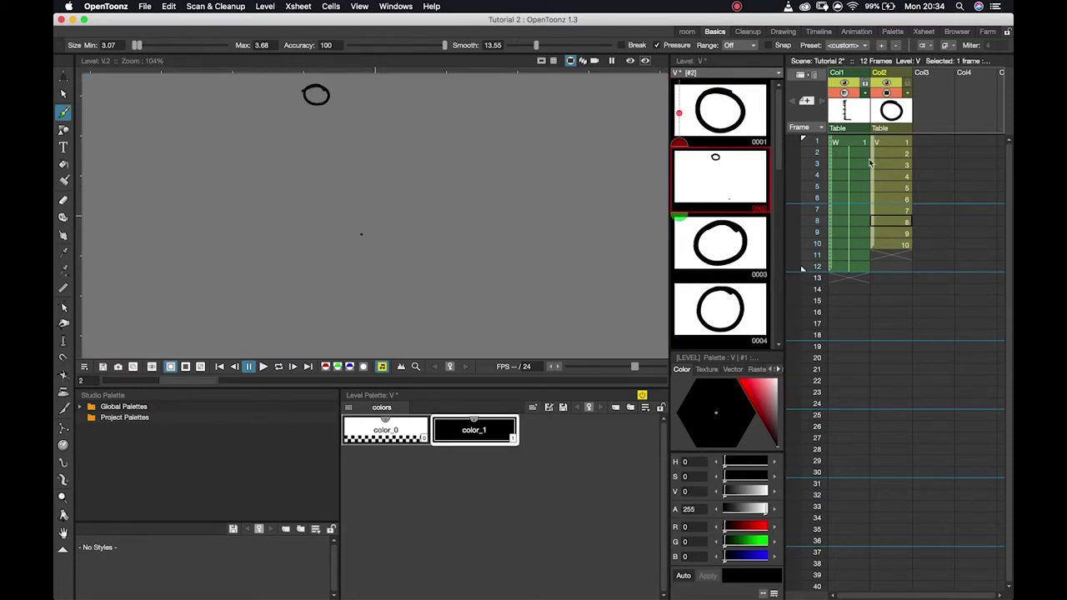
pyautogui.click(891, 216)
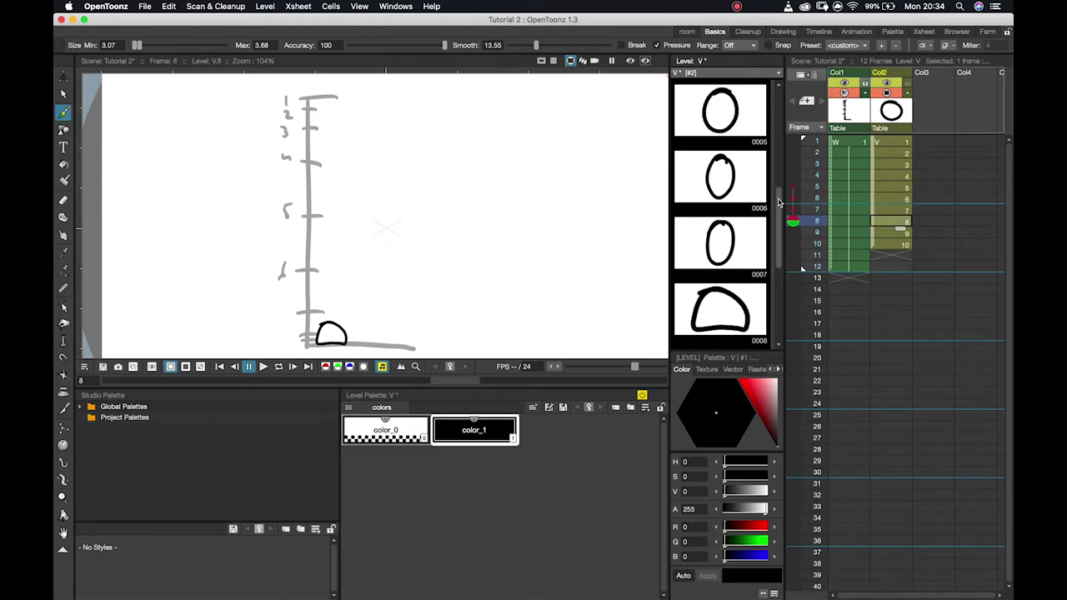
pyautogui.scroll(-2, 782, 252)
pyautogui.scroll(2, 774, 240)
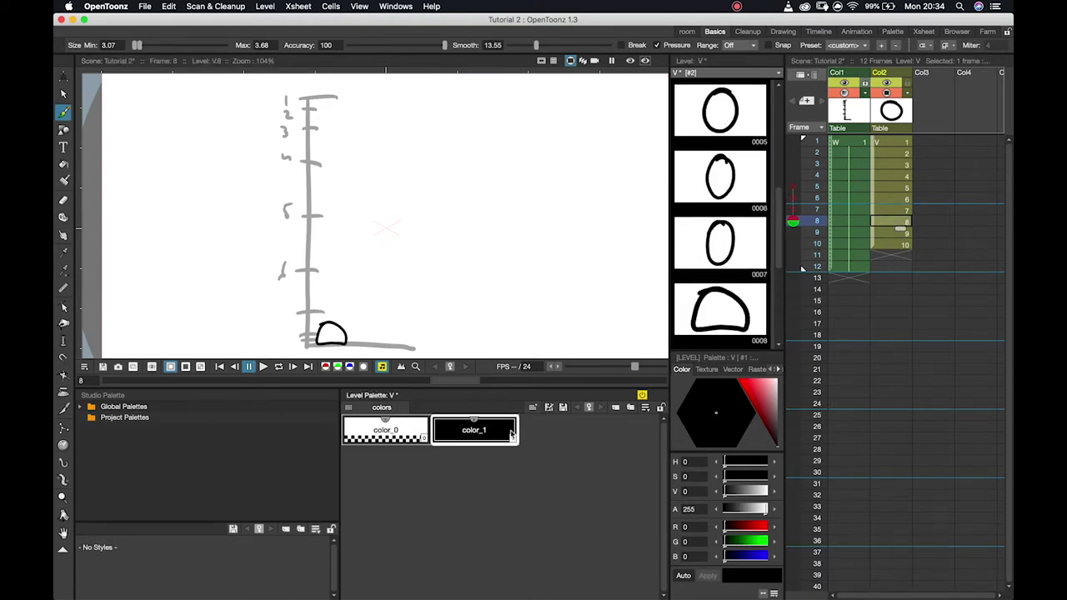
# Copy ball drawings 9, 8 and 7 into frames 12, 13 and 14
pyautogui.click(907, 244)
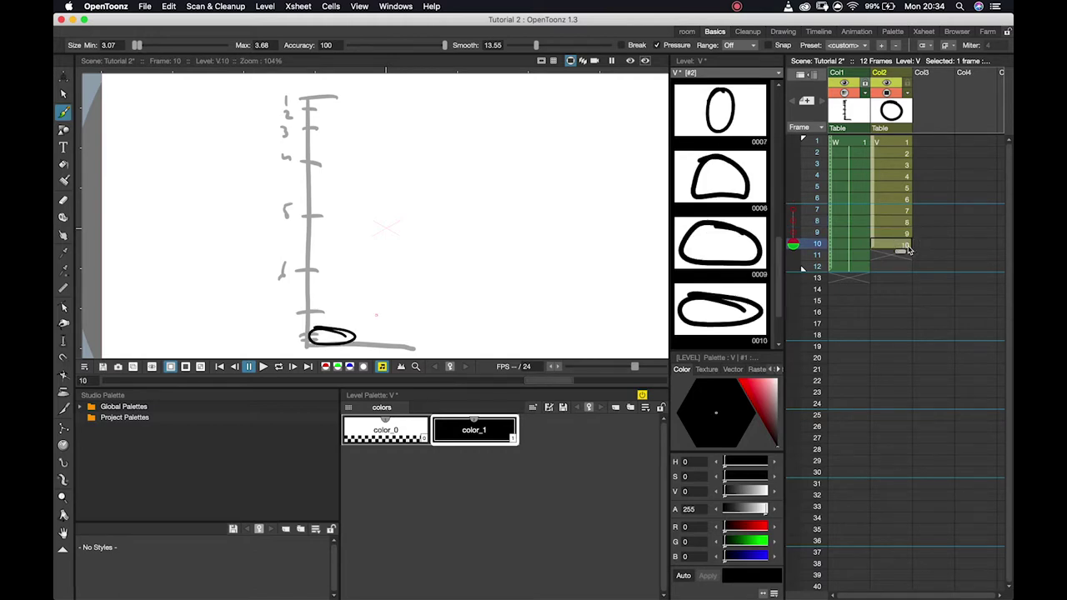
pyautogui.click(899, 253)
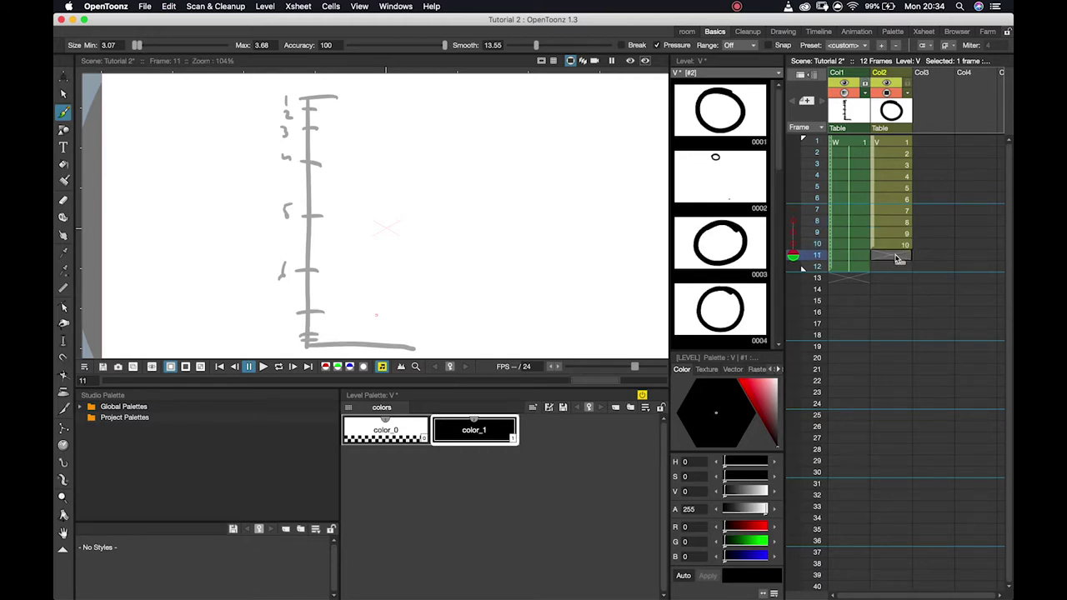
pyautogui.click(899, 233)
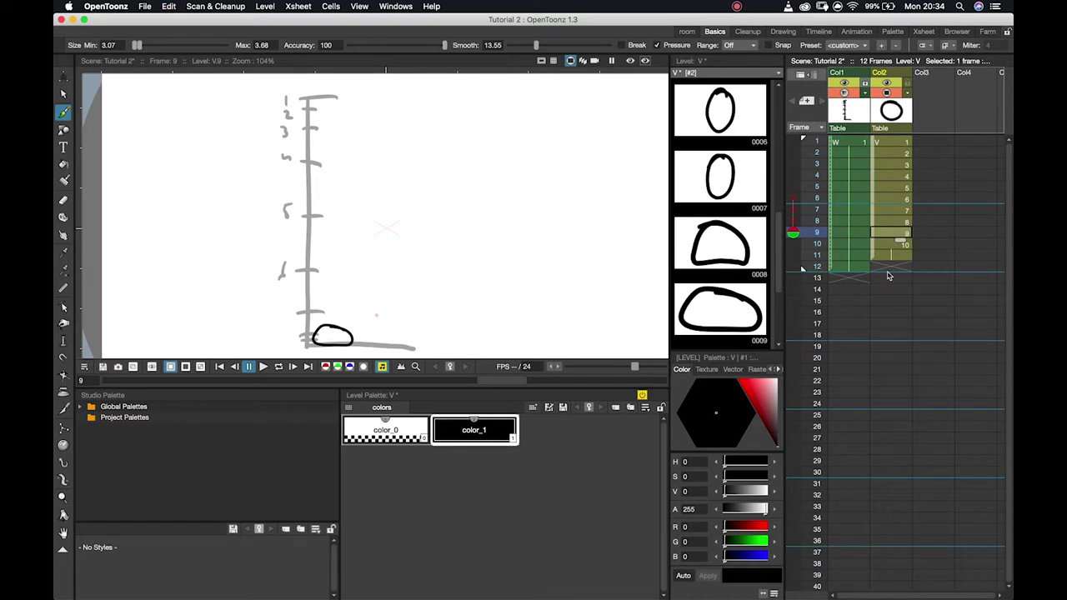
pyautogui.click(888, 268)
pyautogui.press('super+v')
pyautogui.click(896, 221)
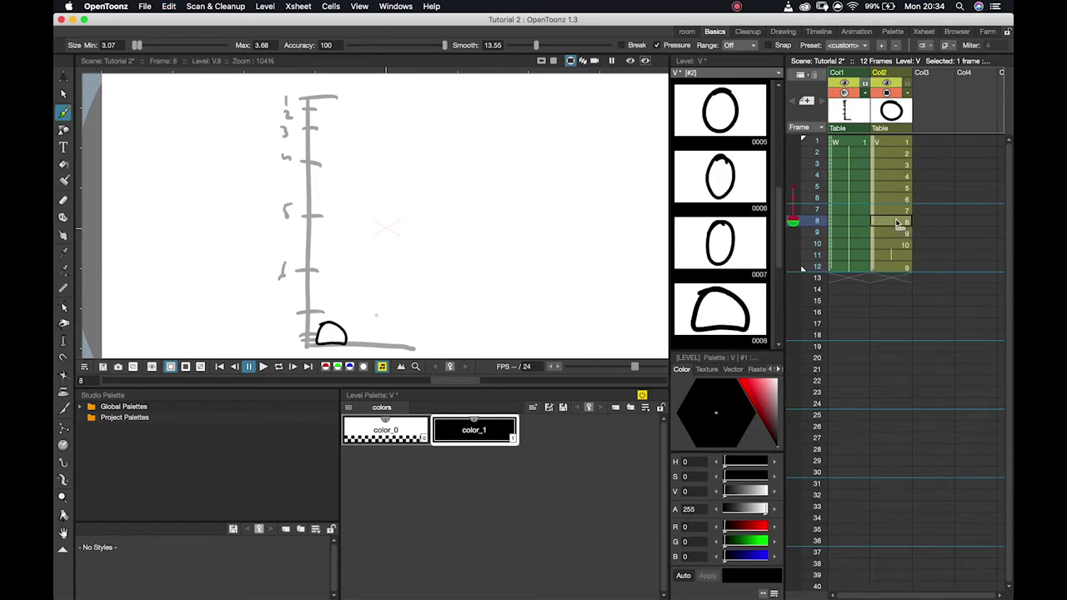
pyautogui.click(890, 279)
pyautogui.press('super+v')
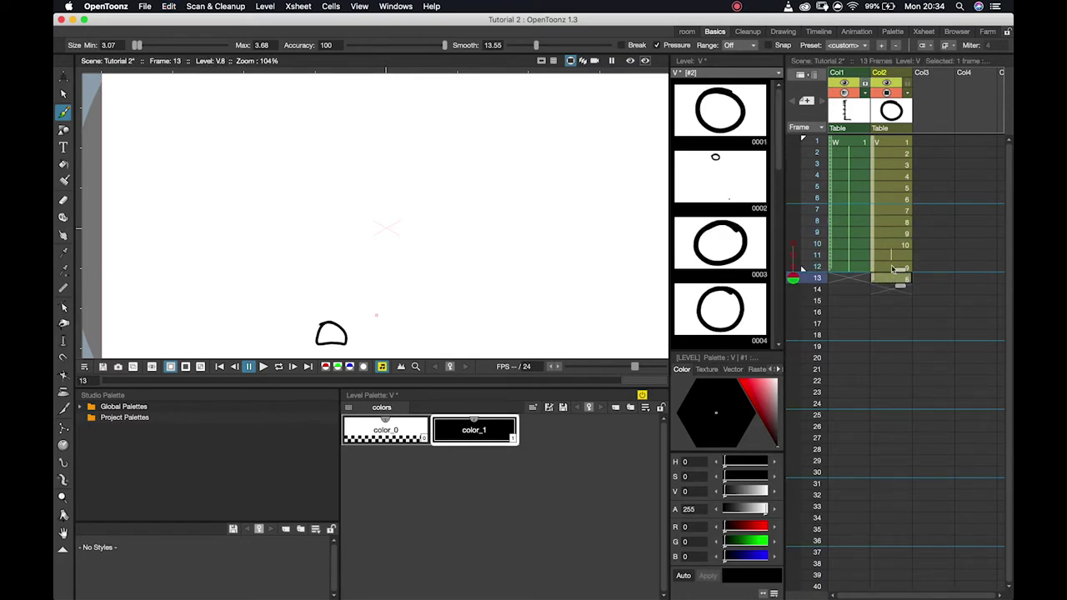
pyautogui.click(900, 210)
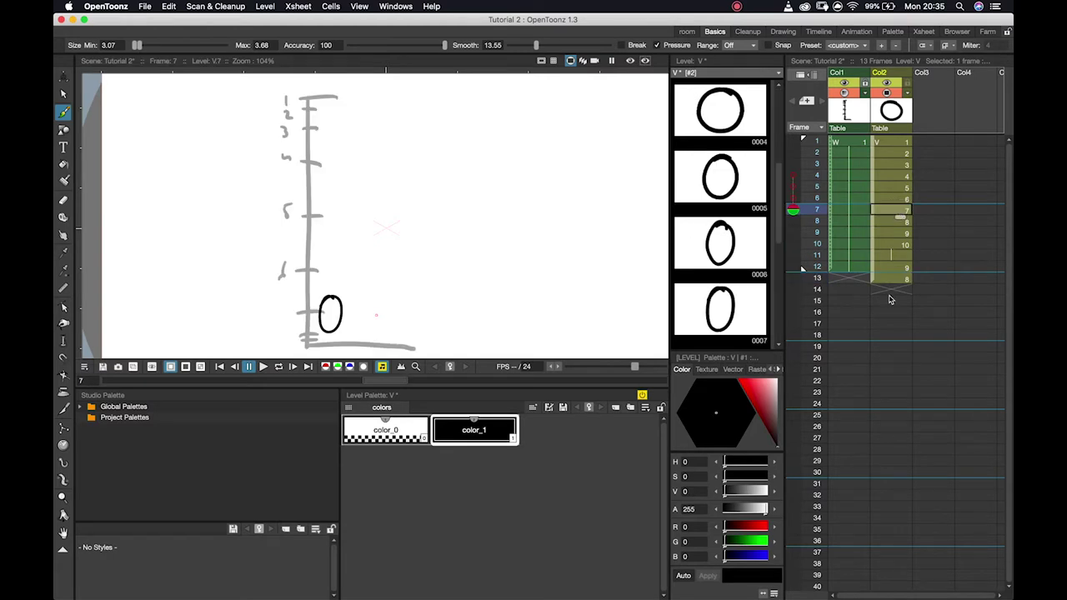
pyautogui.click(890, 289)
pyautogui.press('super+v')
# Copy ball drawings 6, 5 and 4 into frames 15, 16 and 17
pyautogui.click(903, 202)
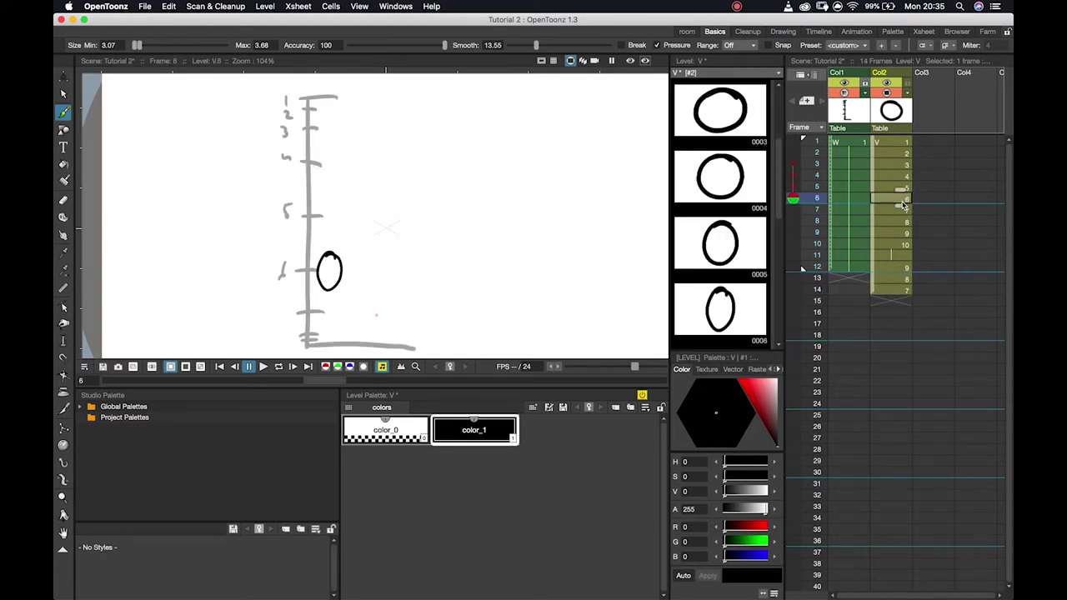
pyautogui.click(898, 298)
pyautogui.press('super+v')
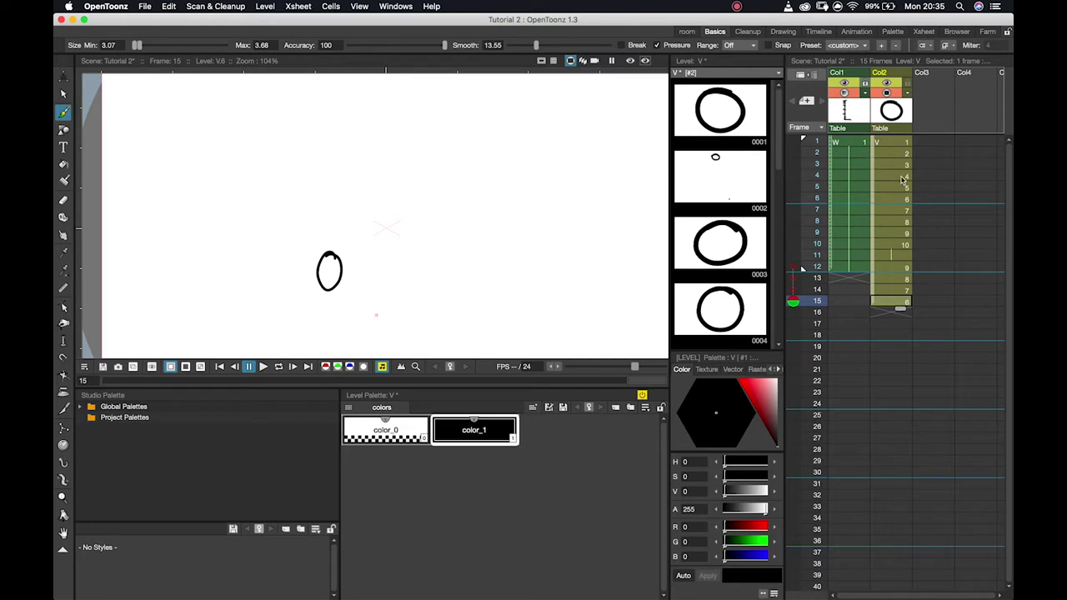
pyautogui.click(903, 189)
pyautogui.click(897, 312)
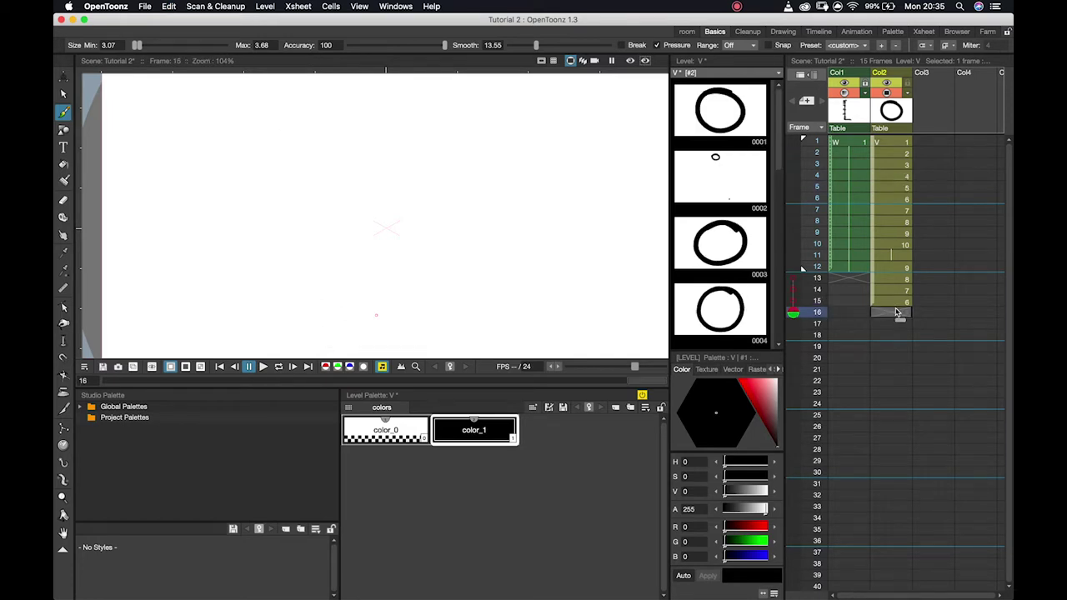
pyautogui.press('super+v')
pyautogui.click(907, 189)
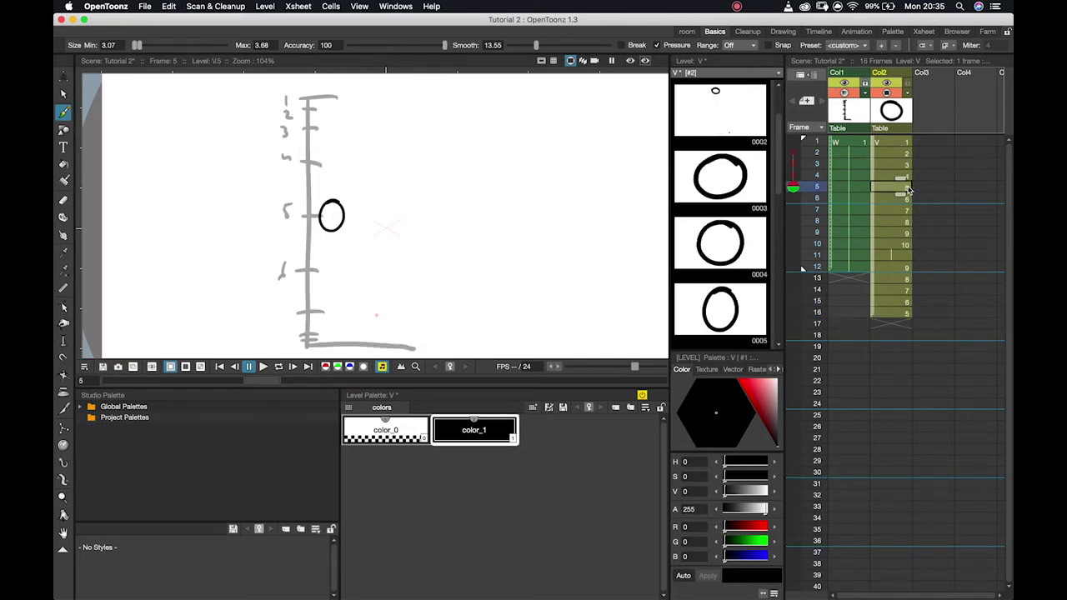
pyautogui.click(899, 178)
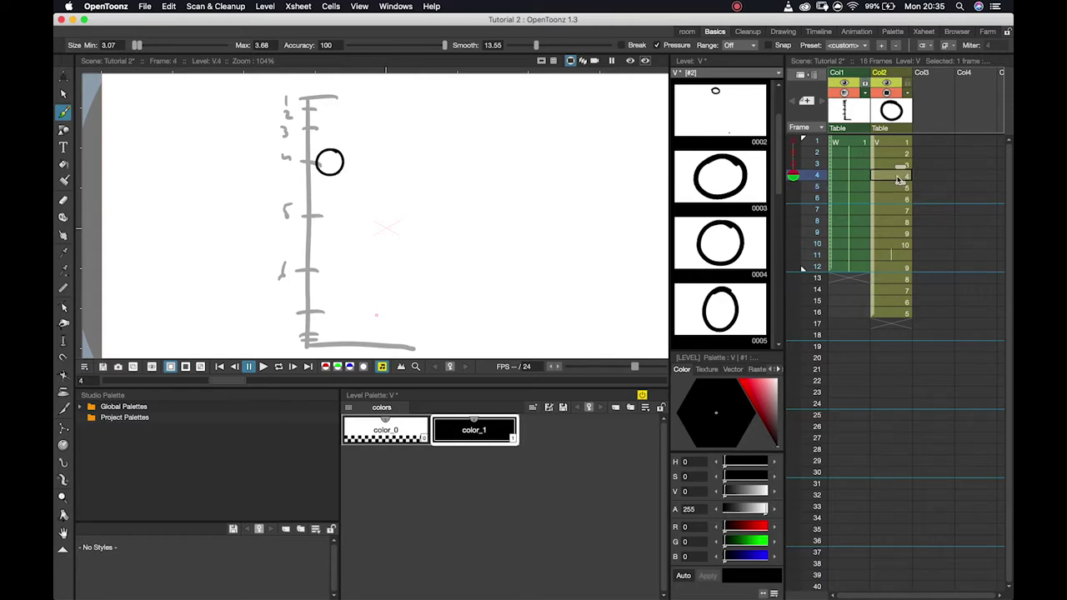
pyautogui.click(885, 324)
pyautogui.press('super+v')
# Expose drawing 3 at frame 18 and drawing 2 at frame 19 of Col2
pyautogui.click(906, 177)
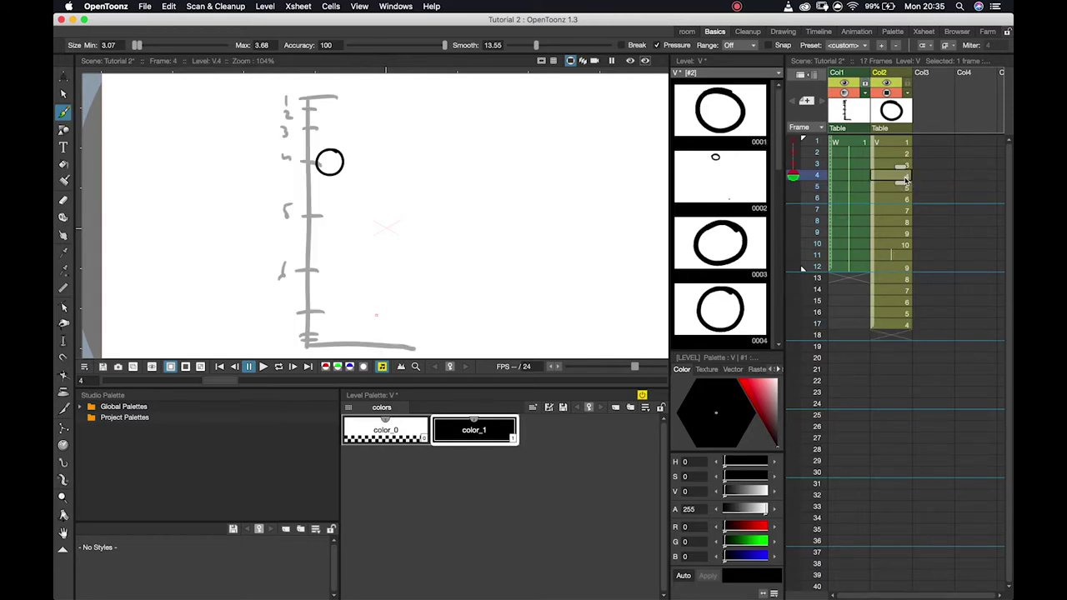
pyautogui.click(892, 335)
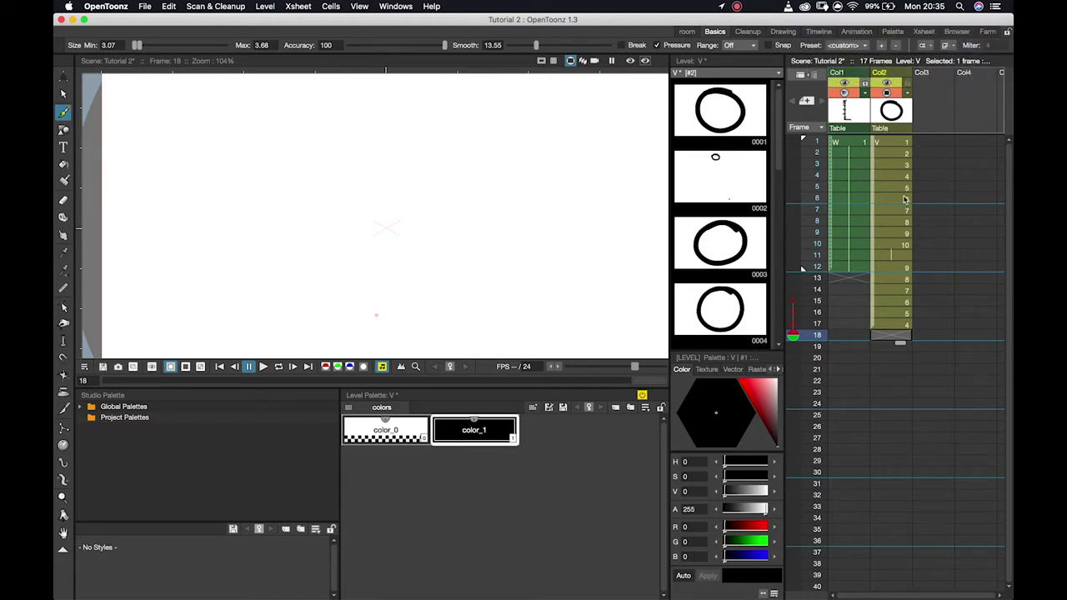
pyautogui.click(894, 171)
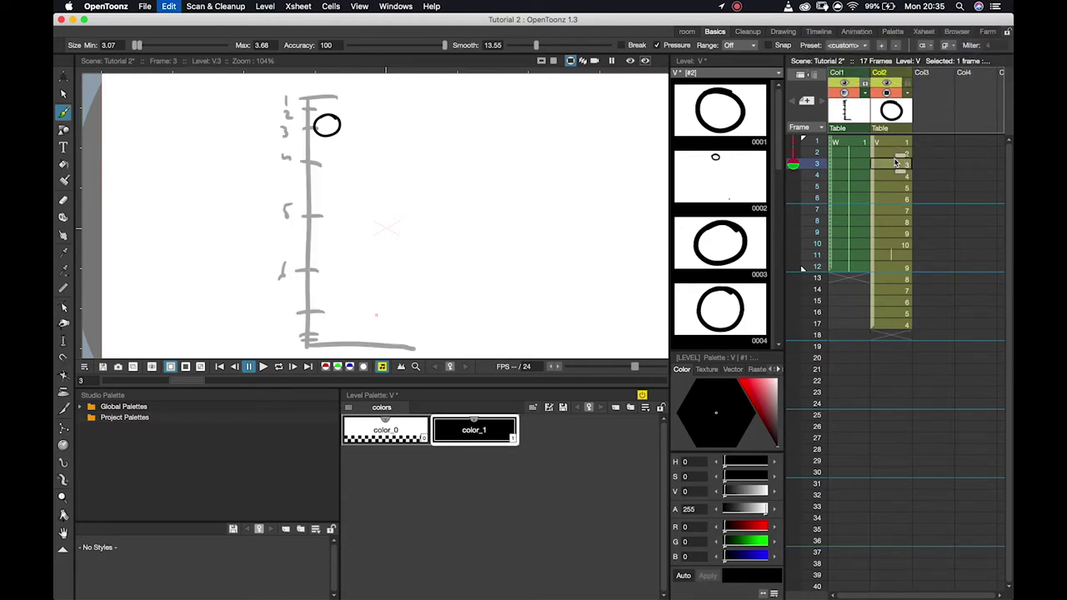
pyautogui.click(892, 336)
pyautogui.write('3')
pyautogui.press('Return')
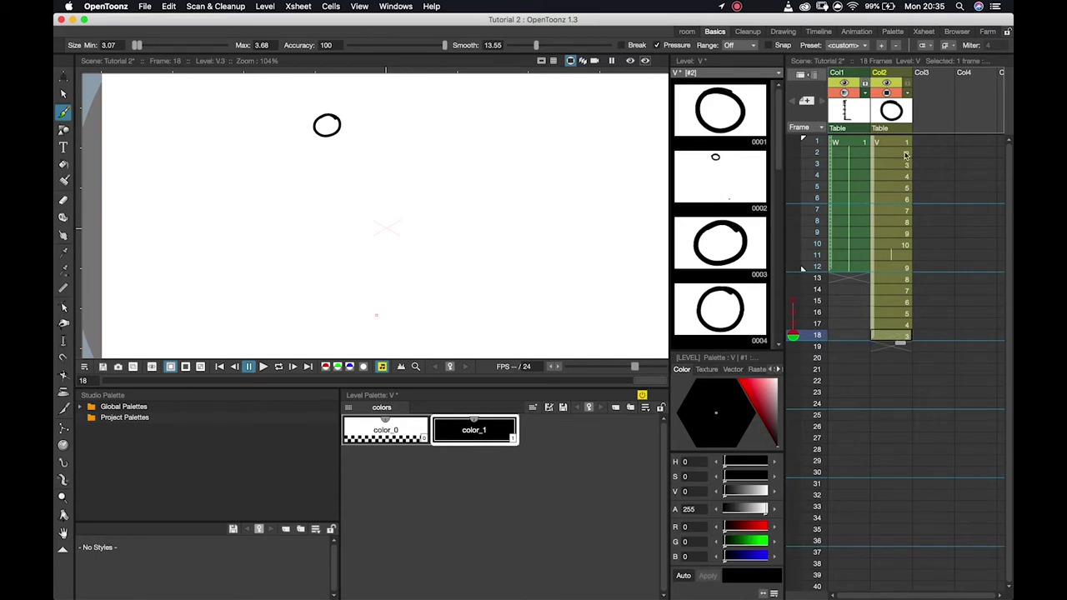
pyautogui.click(904, 154)
pyautogui.click(892, 347)
pyautogui.write('2')
pyautogui.press('Return')
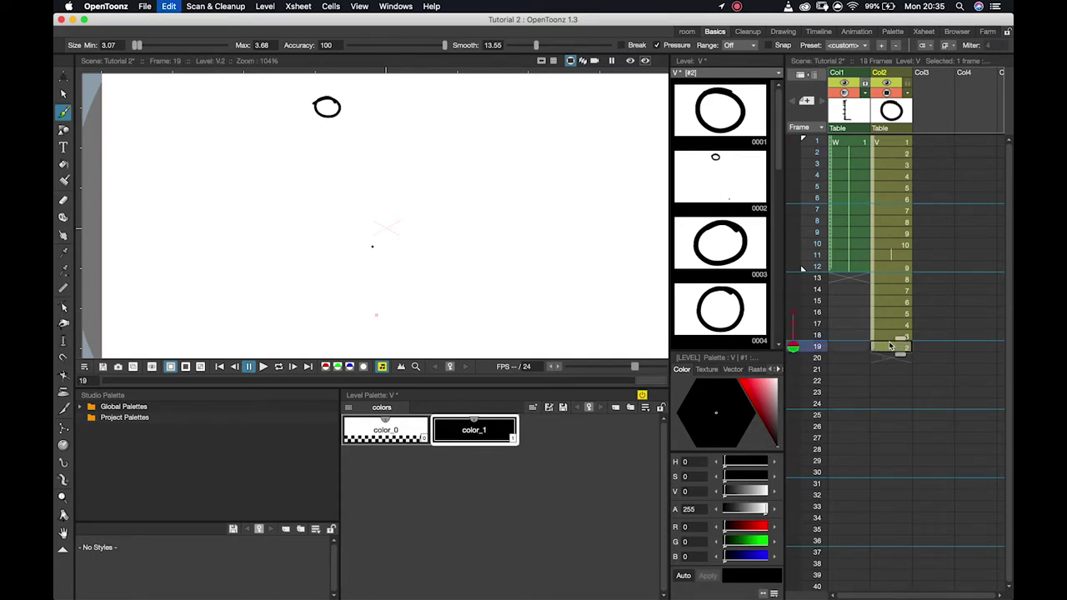
pyautogui.click(897, 146)
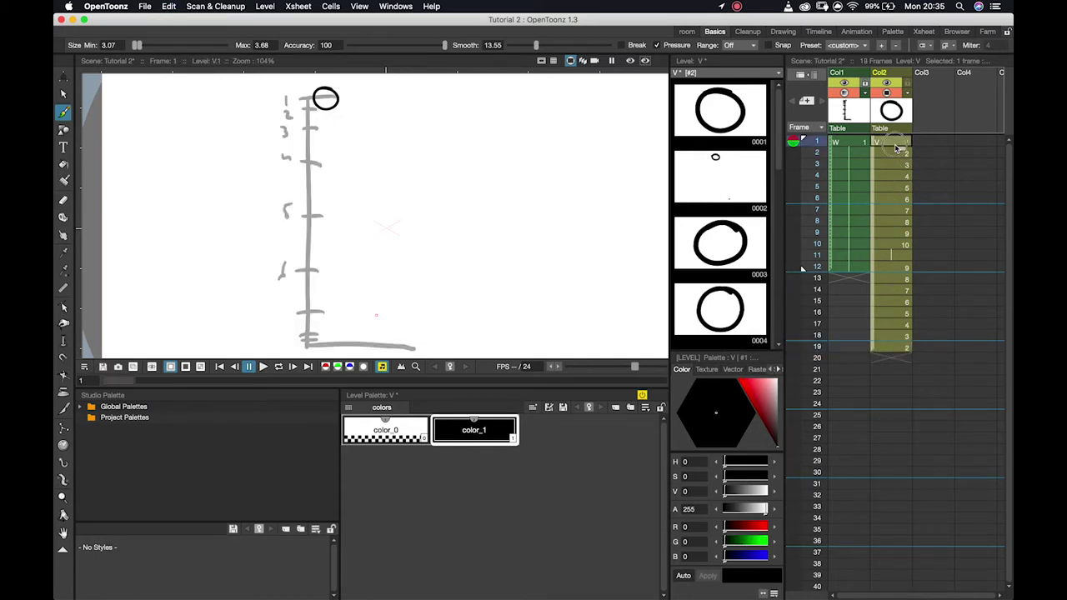
pyautogui.click(886, 360)
# Expose drawing 1 at frame 20 of the ball column
pyautogui.write('1')
pyautogui.press('Return')
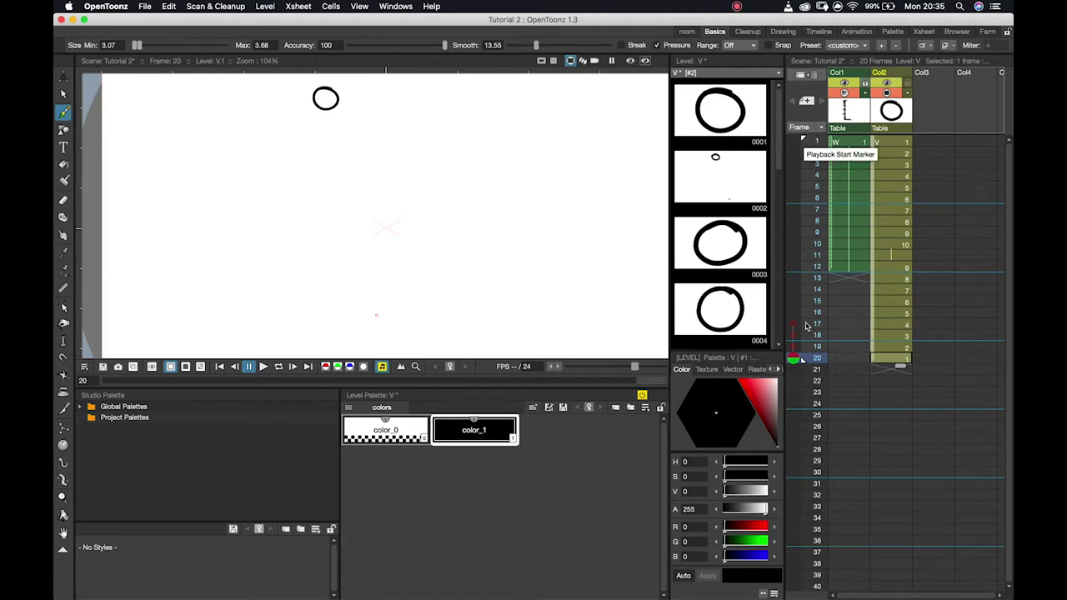
pyautogui.click(805, 365)
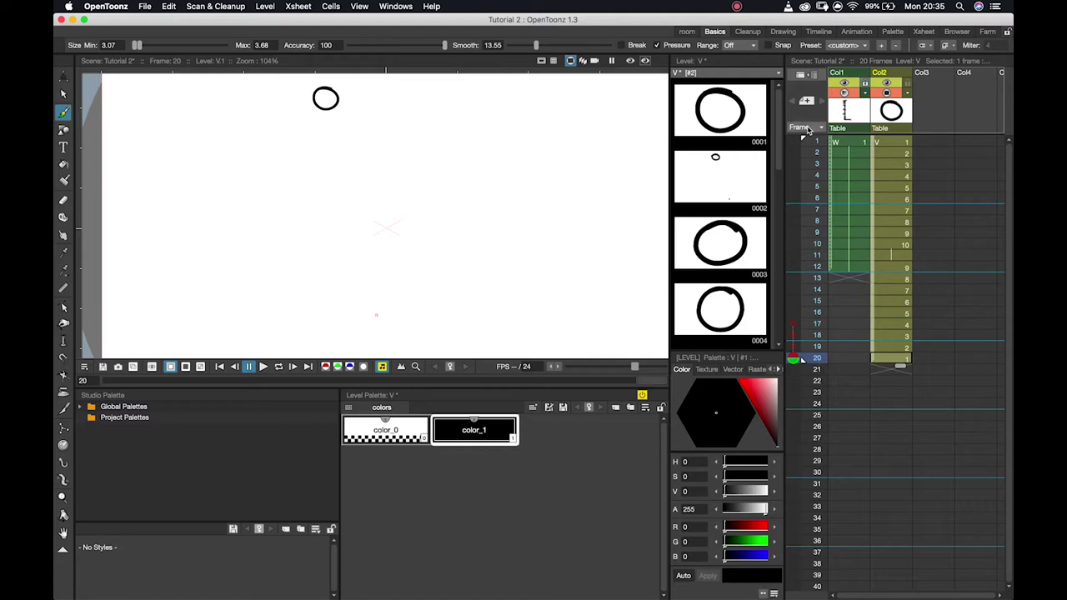
# Play the 20-frame bounce in a loop, stop it, and return to frame 1
pyautogui.click(278, 365)
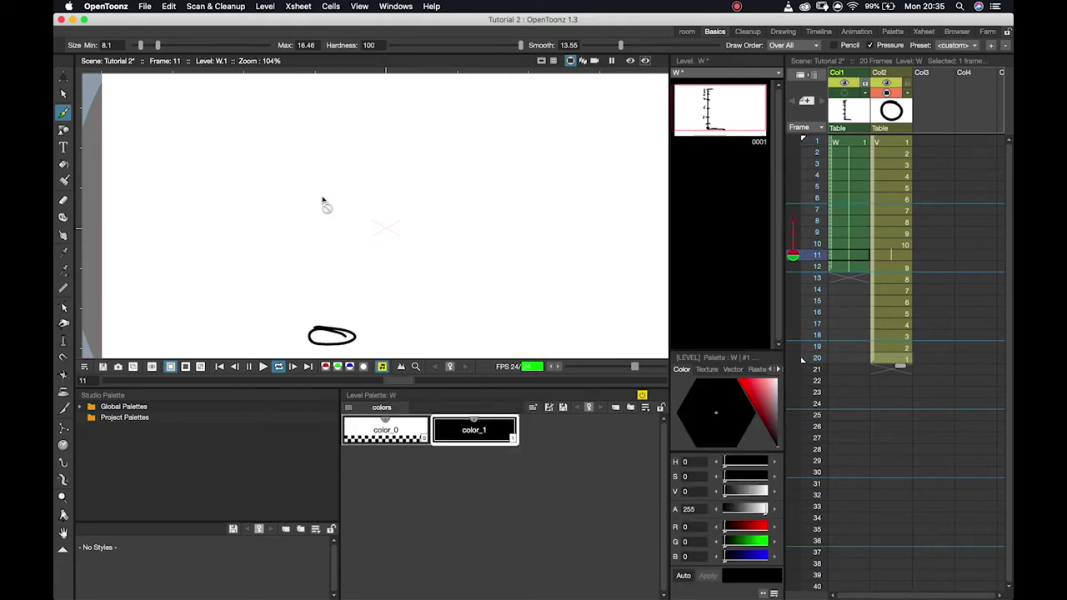
pyautogui.click(279, 365)
pyautogui.click(881, 144)
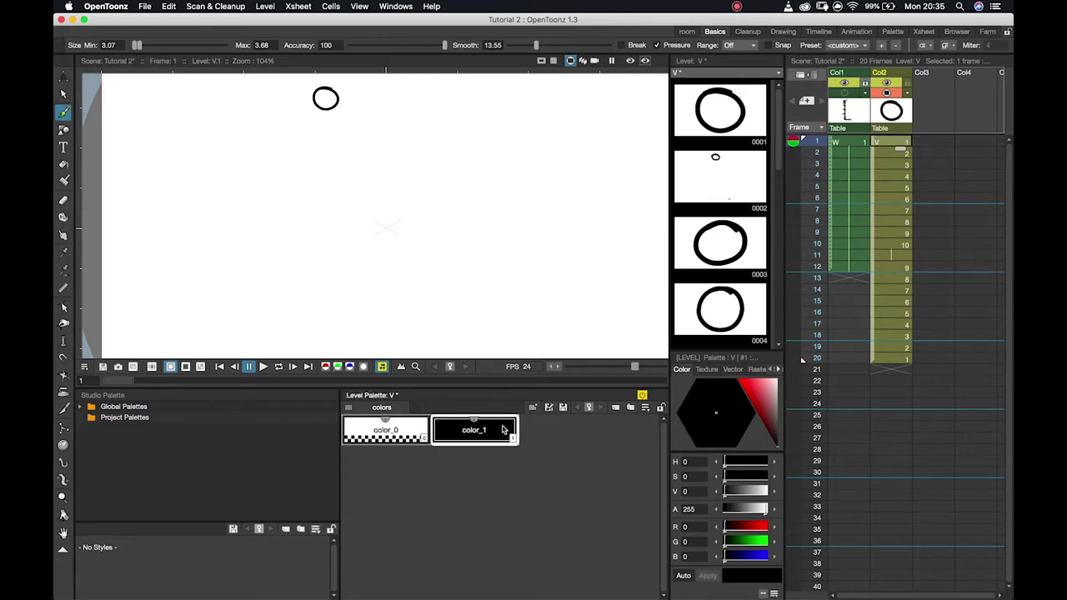
pyautogui.click(489, 467)
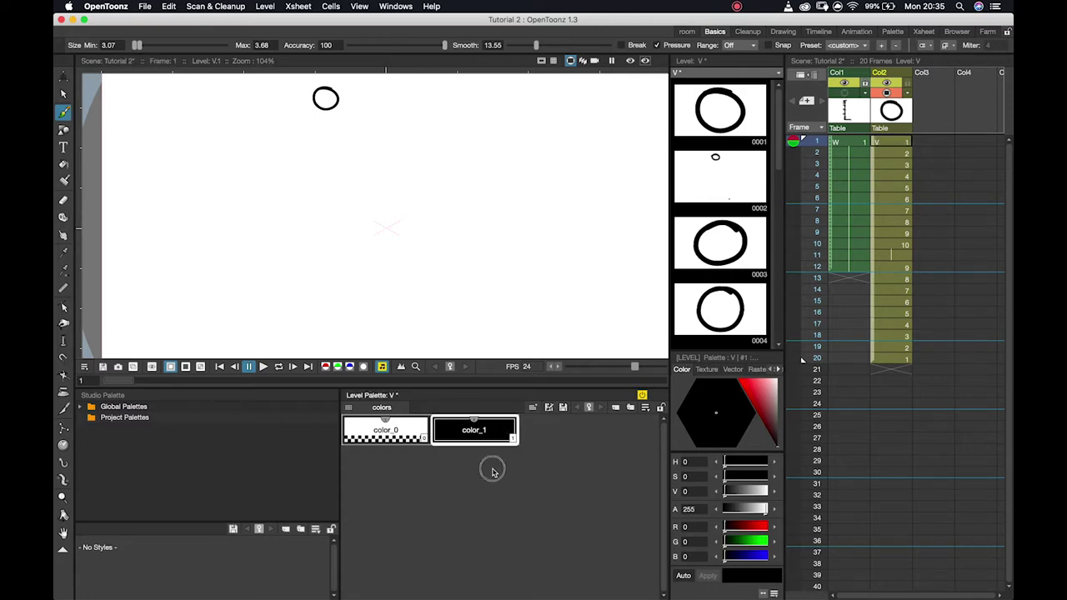
pyautogui.click(892, 156)
pyautogui.click(892, 146)
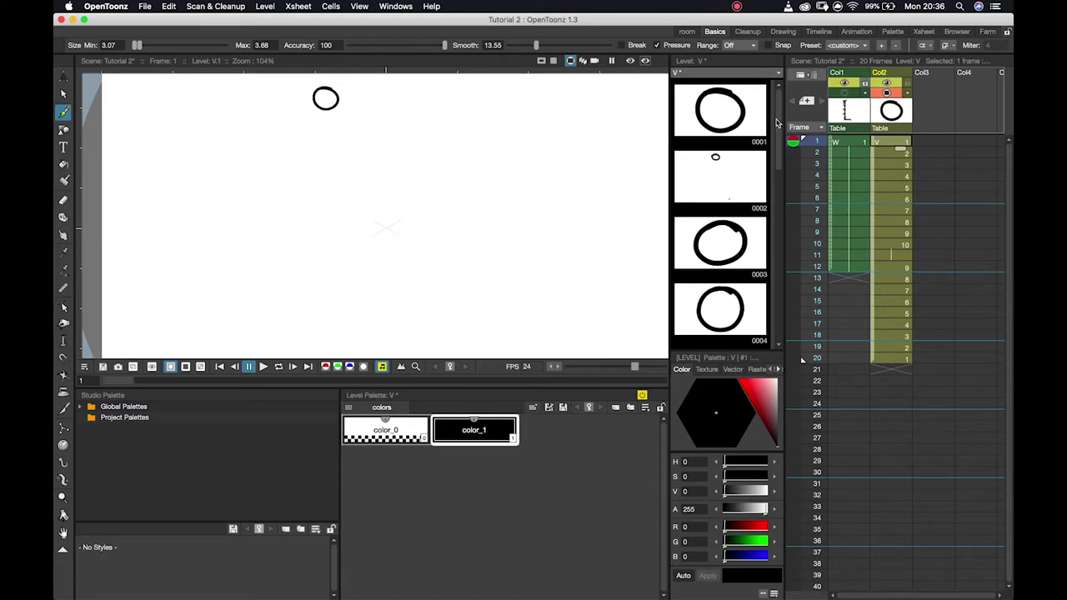
pyautogui.click(714, 177)
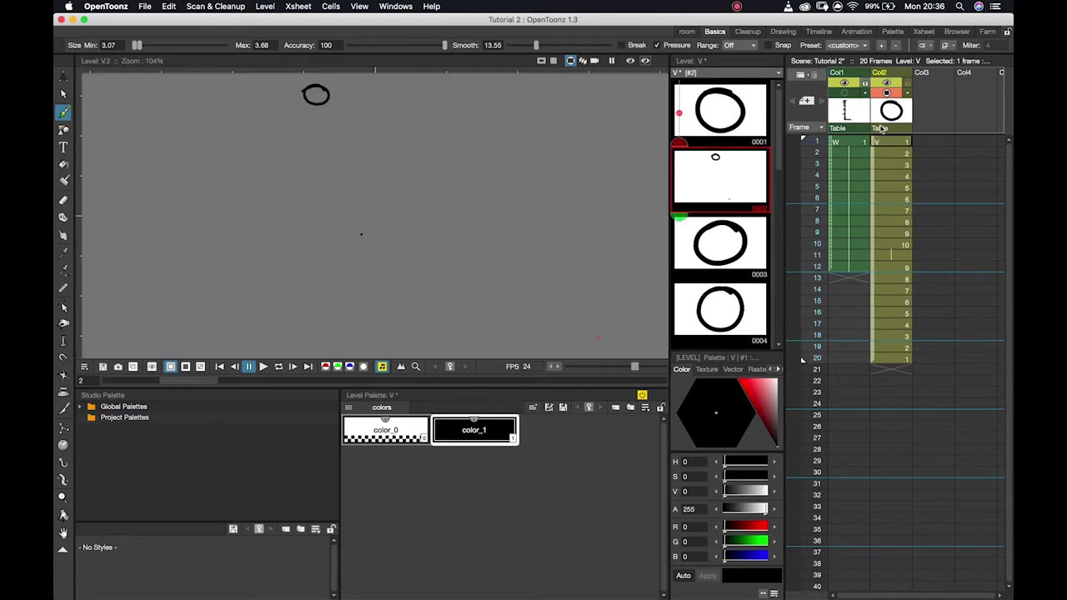
pyautogui.click(892, 147)
pyautogui.click(755, 395)
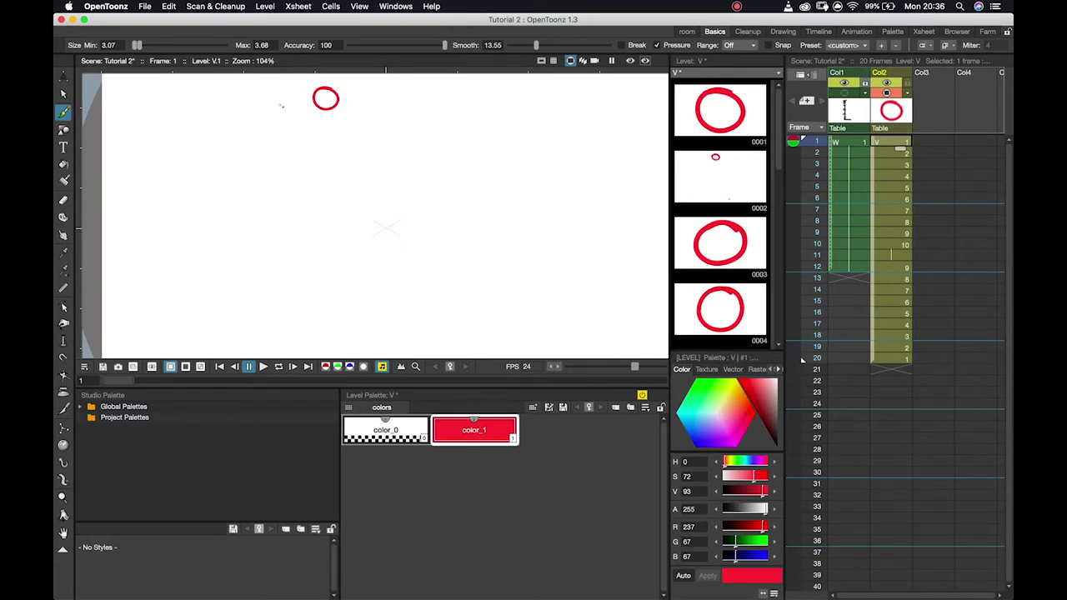
pyautogui.press('super+z')
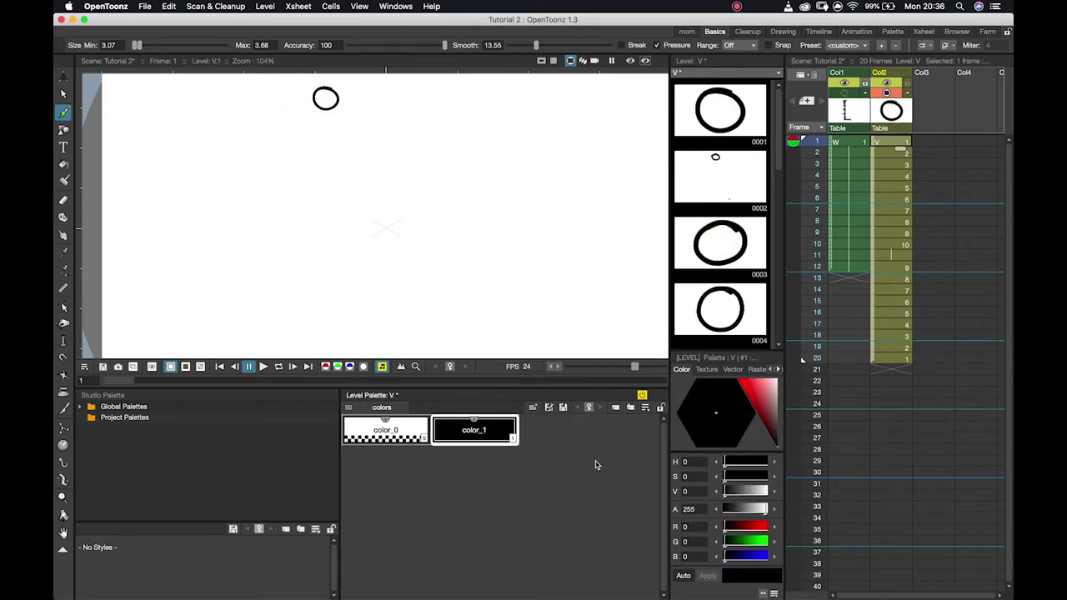
pyautogui.click(376, 441)
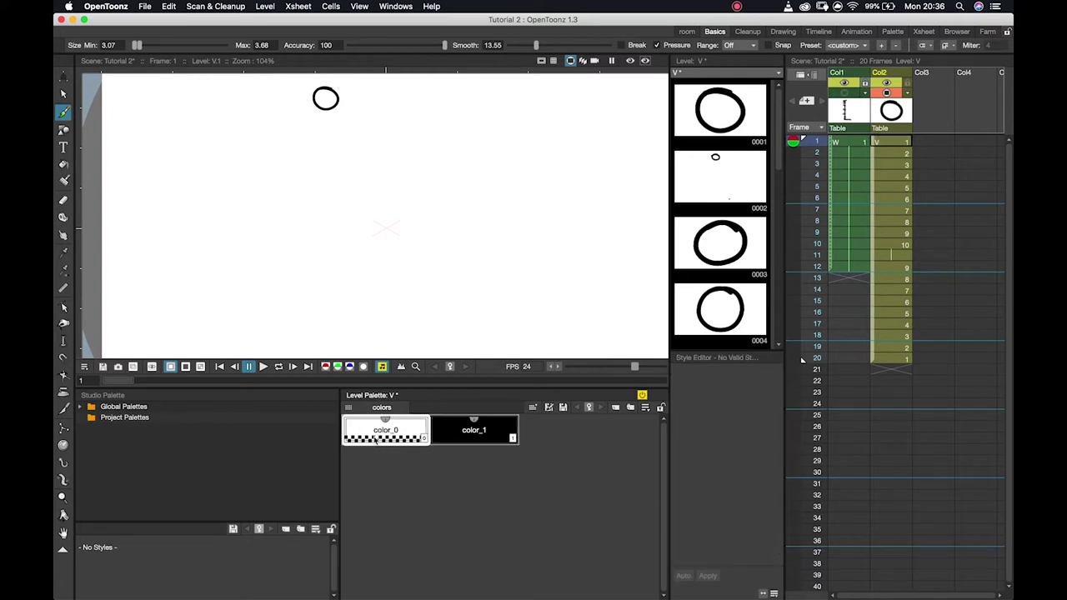
pyautogui.click(435, 441)
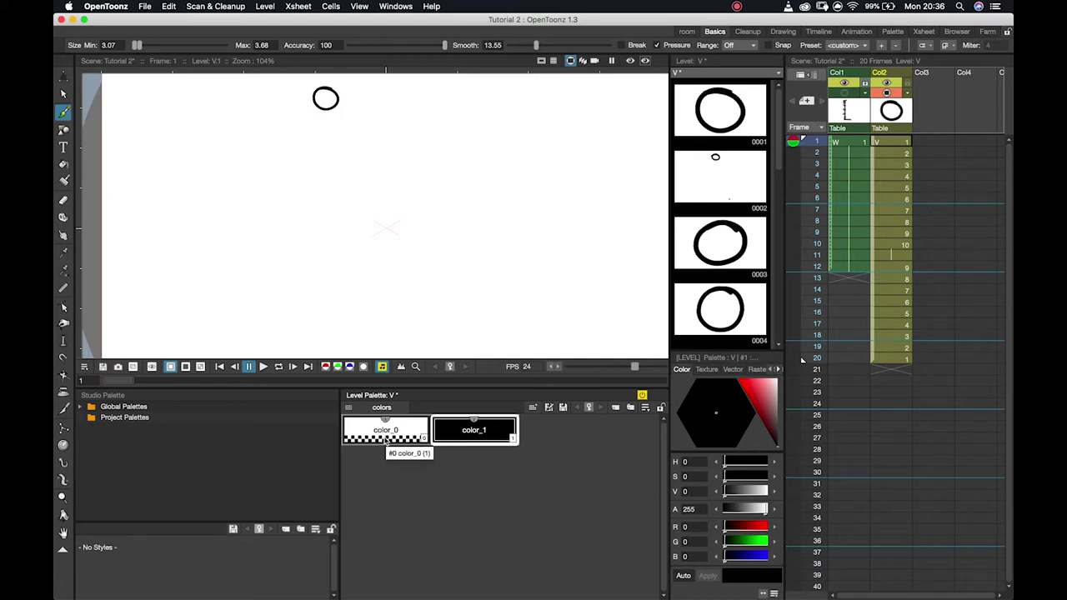
# Select the Fill tool and add a new palette style, color_2, for test fills
pyautogui.click(62, 163)
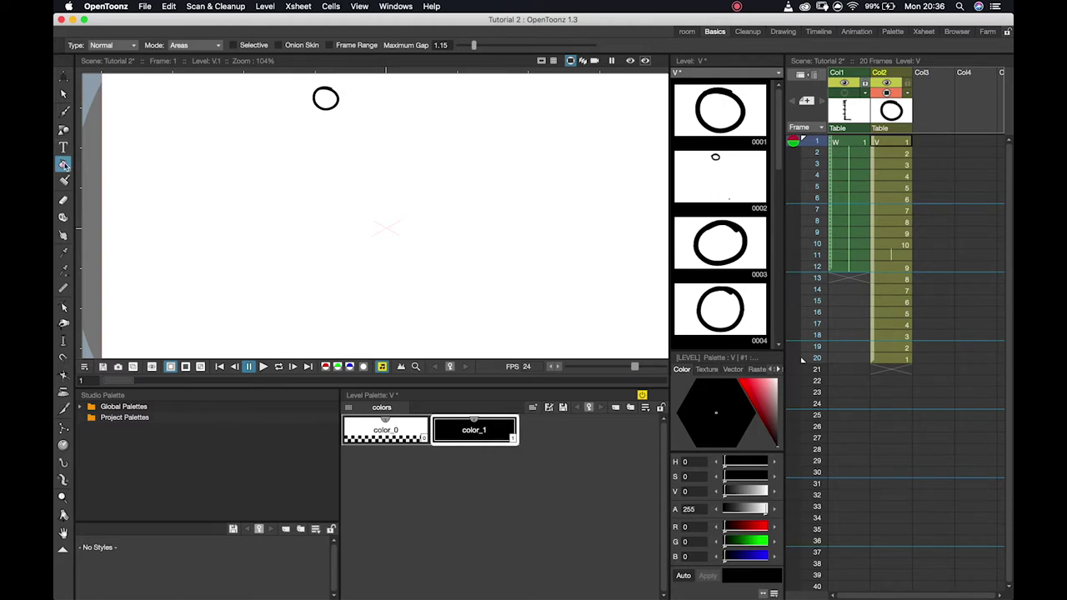
pyautogui.rightClick(486, 484)
pyautogui.click(514, 462)
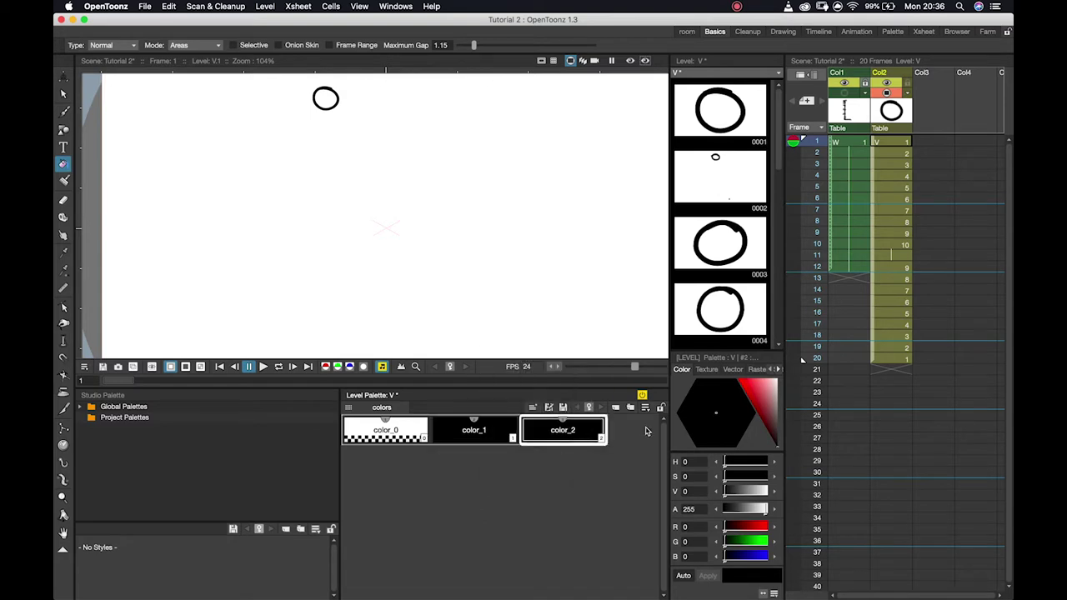
pyautogui.click(748, 388)
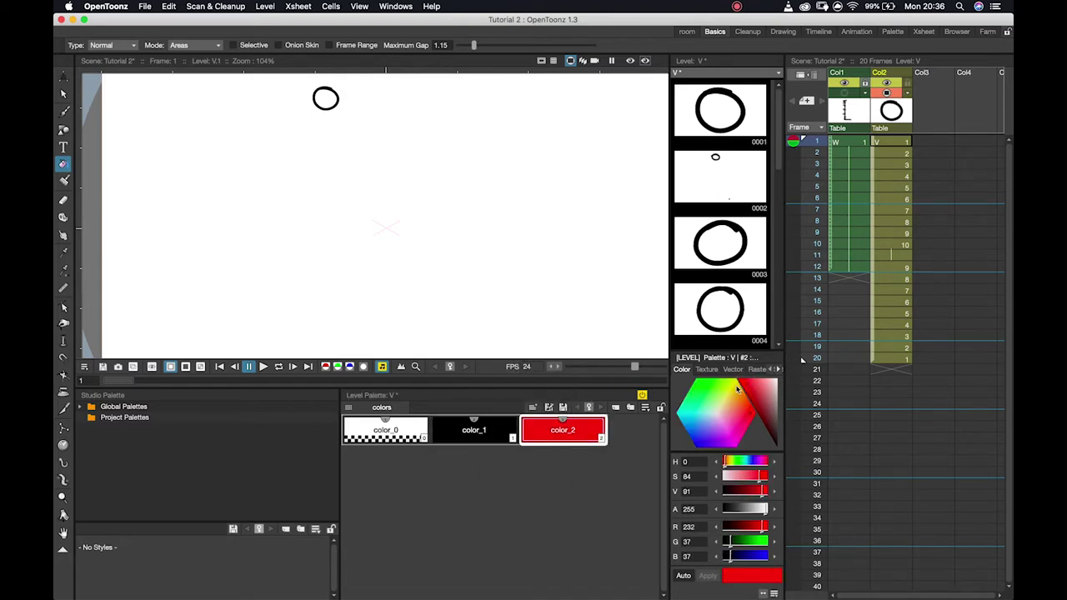
pyautogui.click(737, 389)
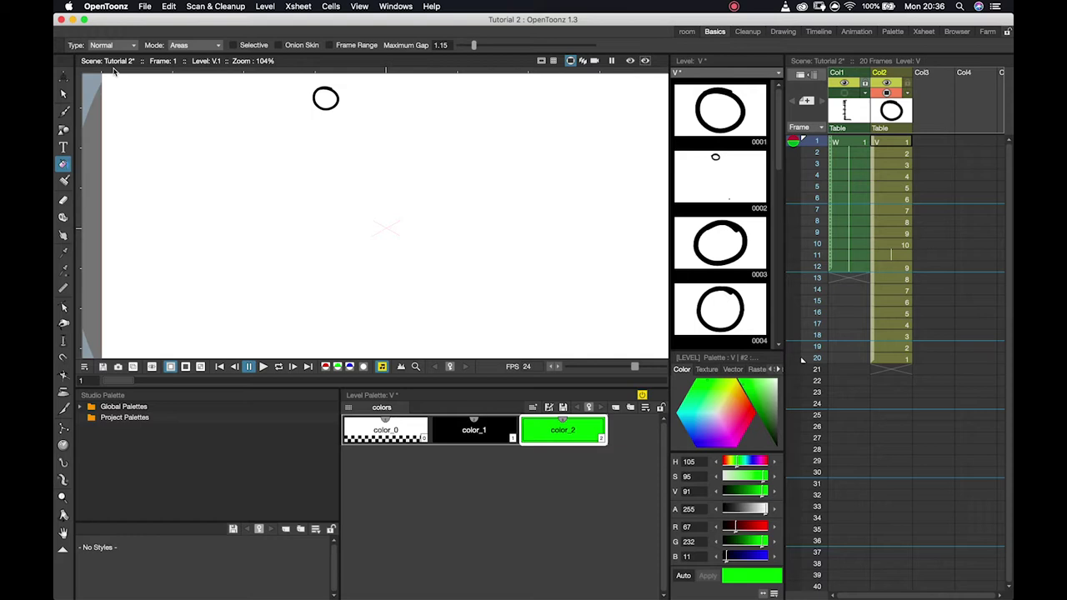
# Test the Normal and Rectangular fill types on the circle, undoing each fill
pyautogui.click(127, 47)
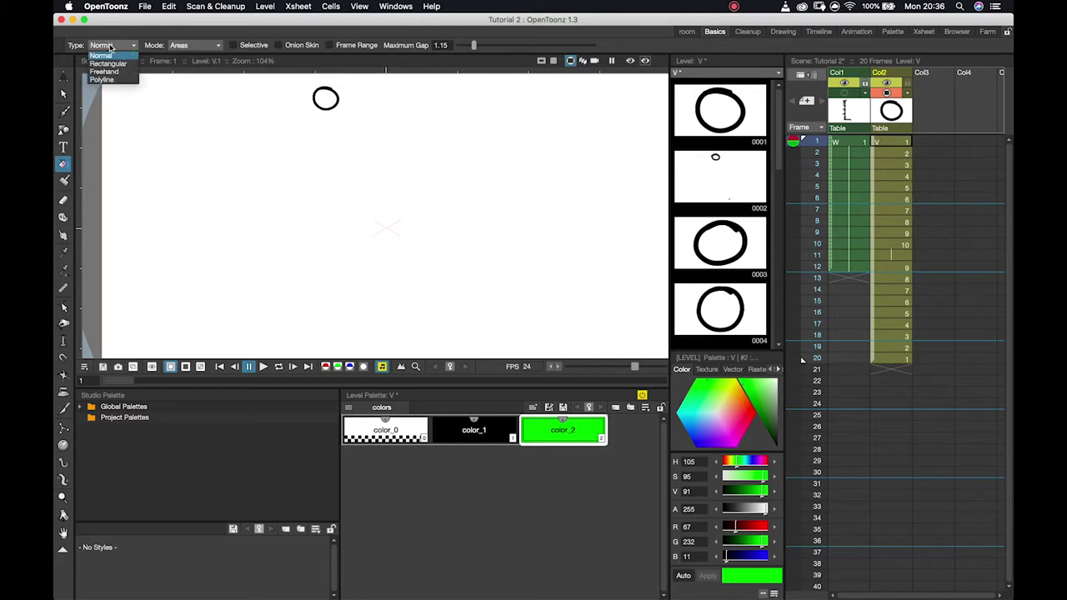
pyautogui.click(105, 55)
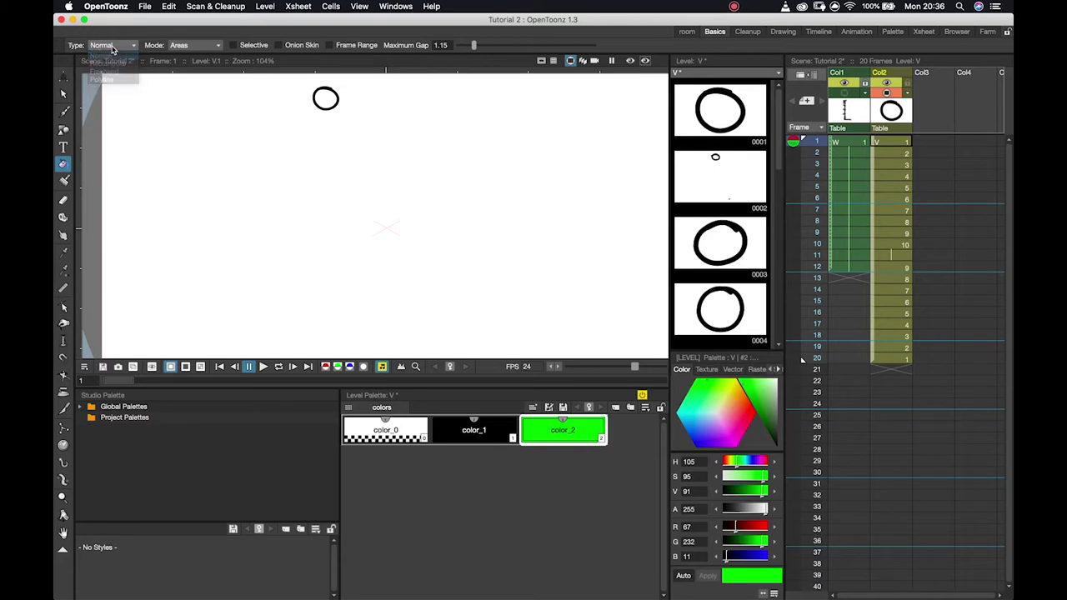
pyautogui.click(330, 94)
pyautogui.hotkey('ctrl', 'z')
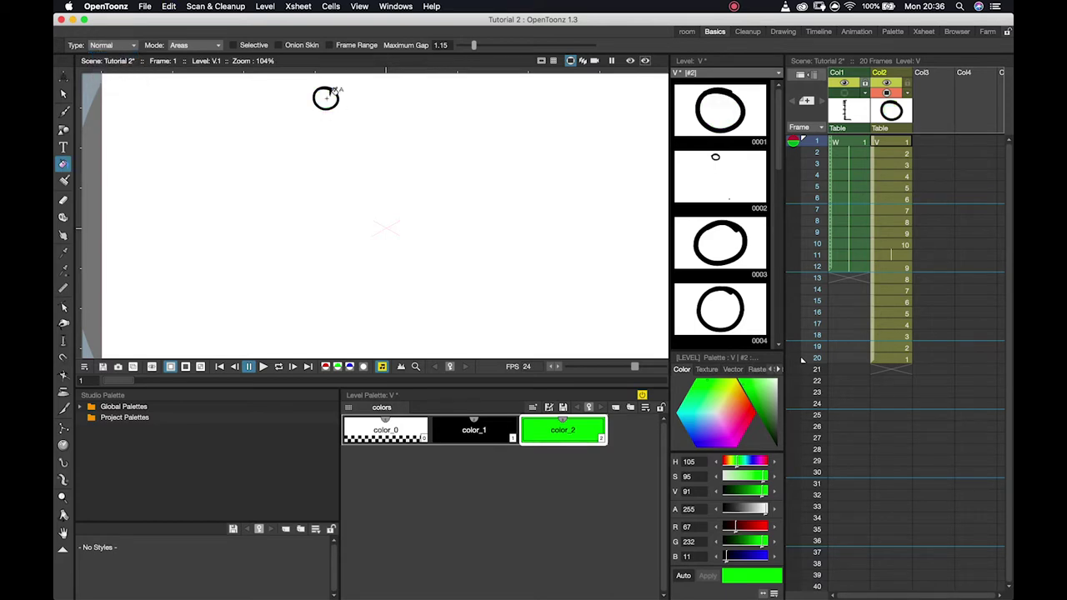
pyautogui.click(129, 47)
pyautogui.click(107, 64)
pyautogui.moveTo(296, 62); pyautogui.dragTo(367, 117)
pyautogui.hotkey('ctrl', 'z')
pyautogui.click(313, 77)
pyautogui.moveTo(314, 76); pyautogui.dragTo(360, 115)
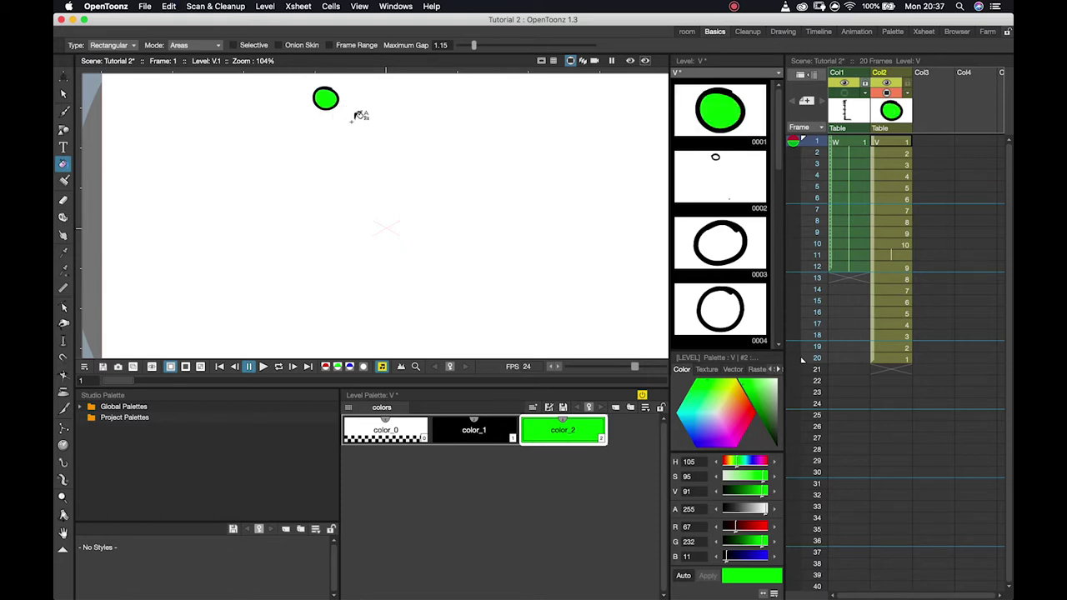
pyautogui.hotkey('ctrl', 'z')
# Test the Freehand and Polyline fill types around the circle, undoing each fill
pyautogui.click(110, 45)
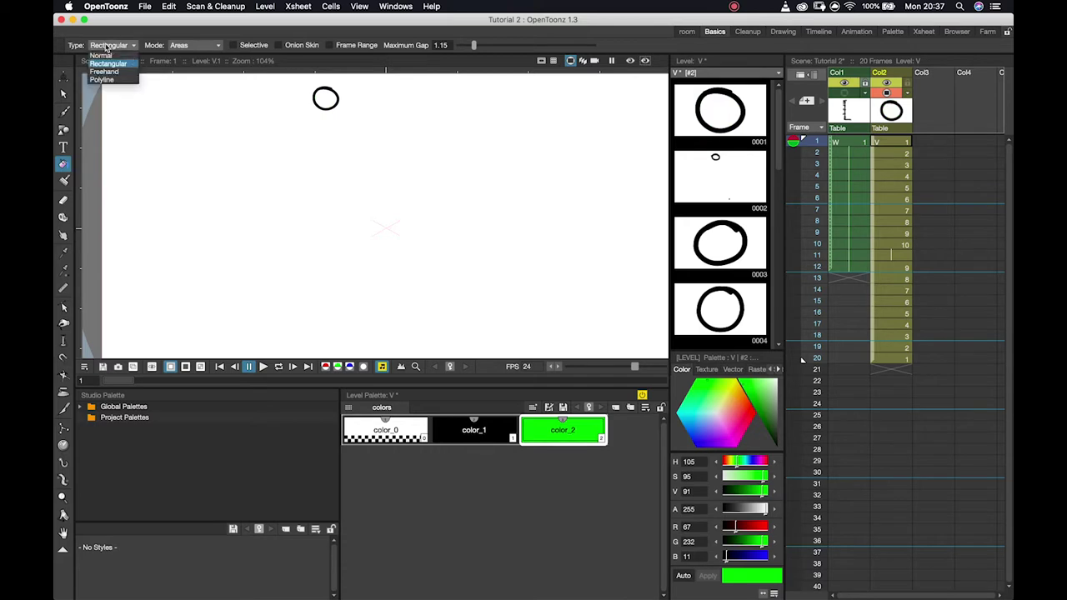
pyautogui.click(115, 72)
pyautogui.moveTo(306, 74)
pyautogui.mouseDown()
pyautogui.moveTo(385, 103)
pyautogui.moveTo(297, 123)
pyautogui.moveTo(305, 75)
pyautogui.mouseUp()
pyautogui.hotkey('ctrl', 'z')
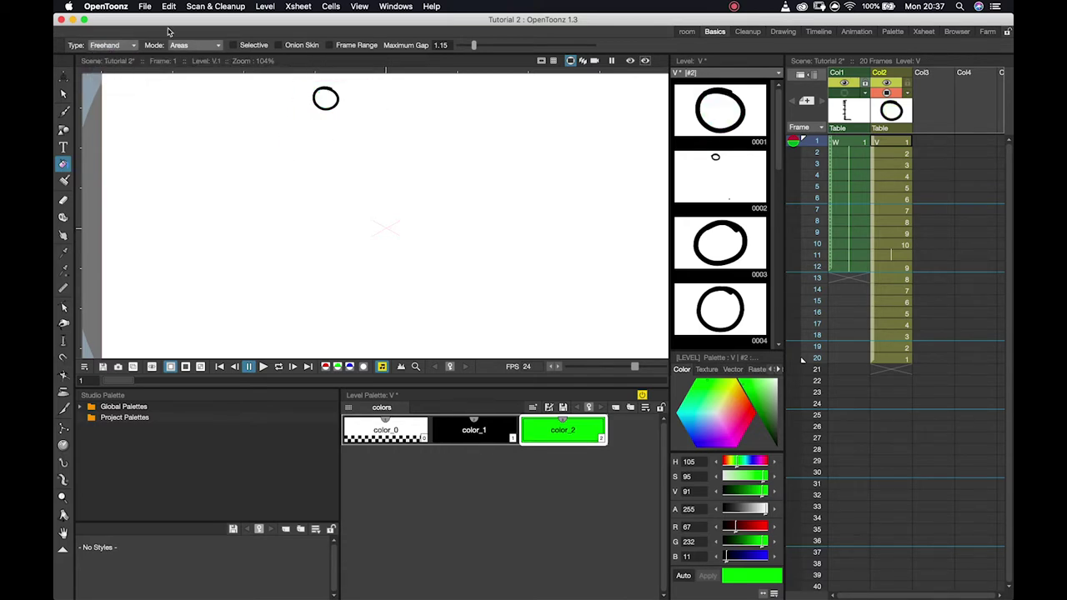
pyautogui.click(110, 45)
pyautogui.click(109, 84)
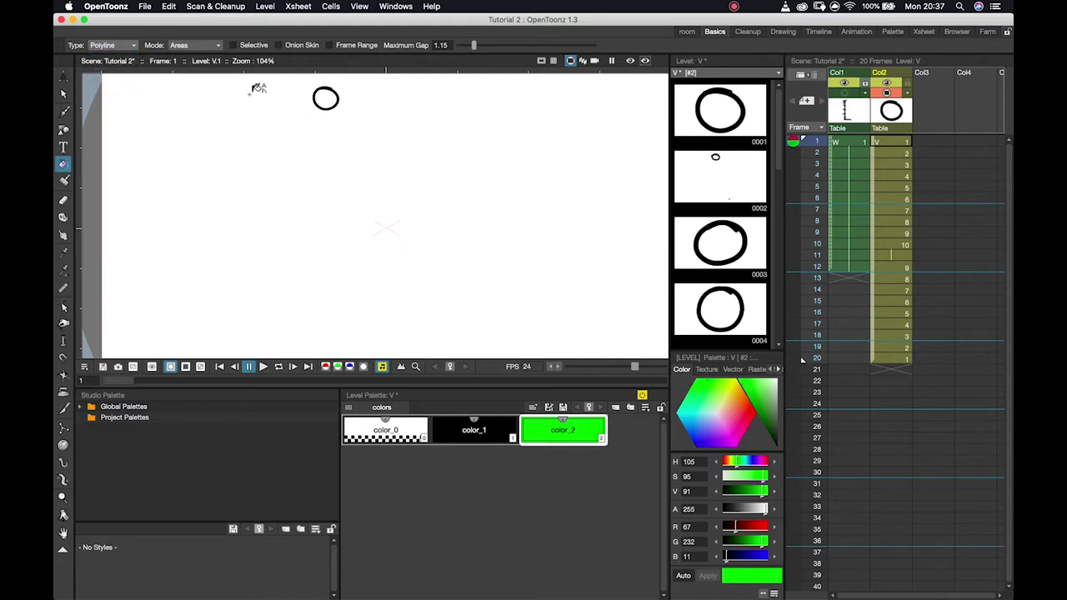
pyautogui.click(302, 85)
pyautogui.click(375, 84)
pyautogui.click(313, 120)
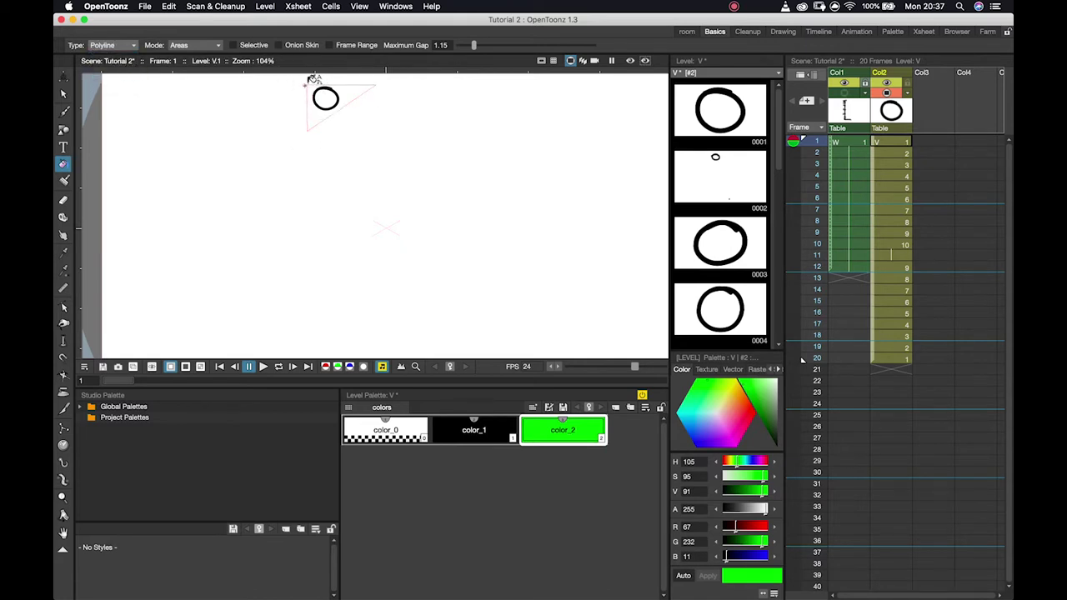
pyautogui.click(306, 81)
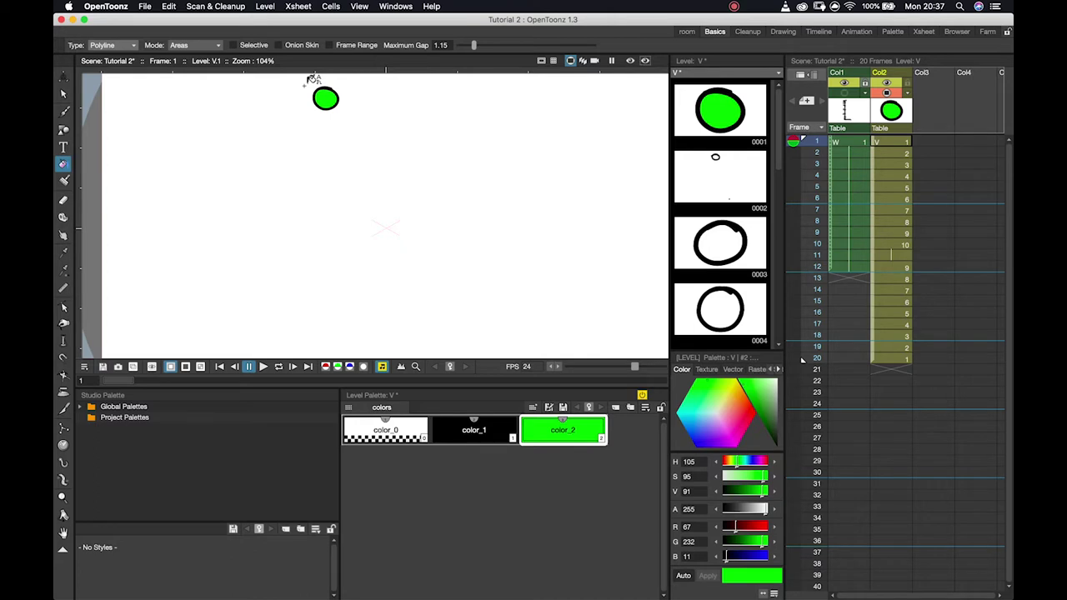
pyautogui.hotkey('ctrl', 'z')
# With Normal type, test Areas and Lines & Areas fill modes on the circle, undoing each
pyautogui.click(109, 45)
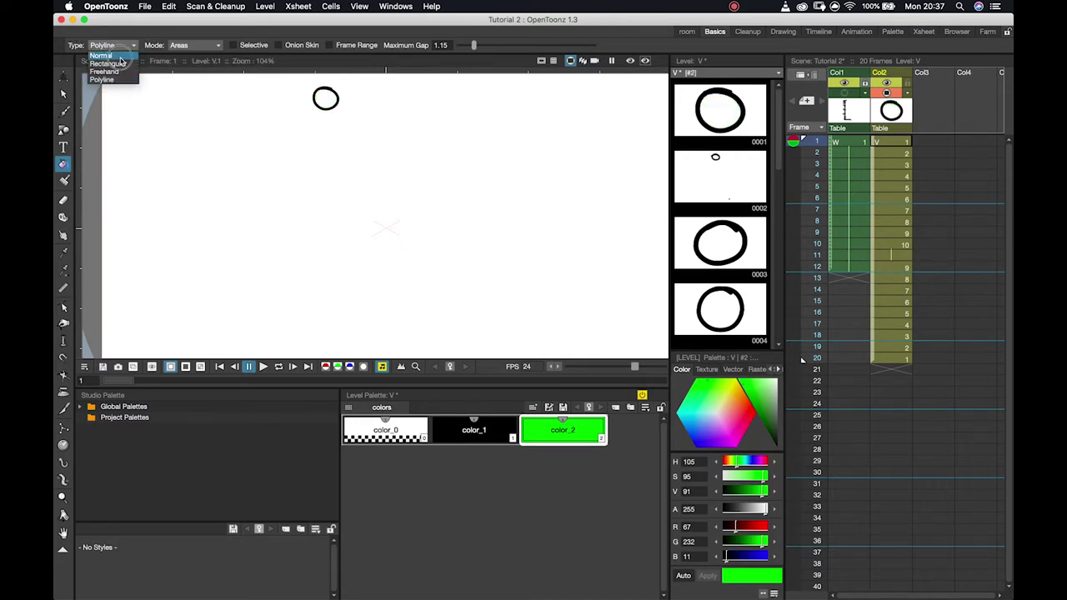
pyautogui.click(101, 55)
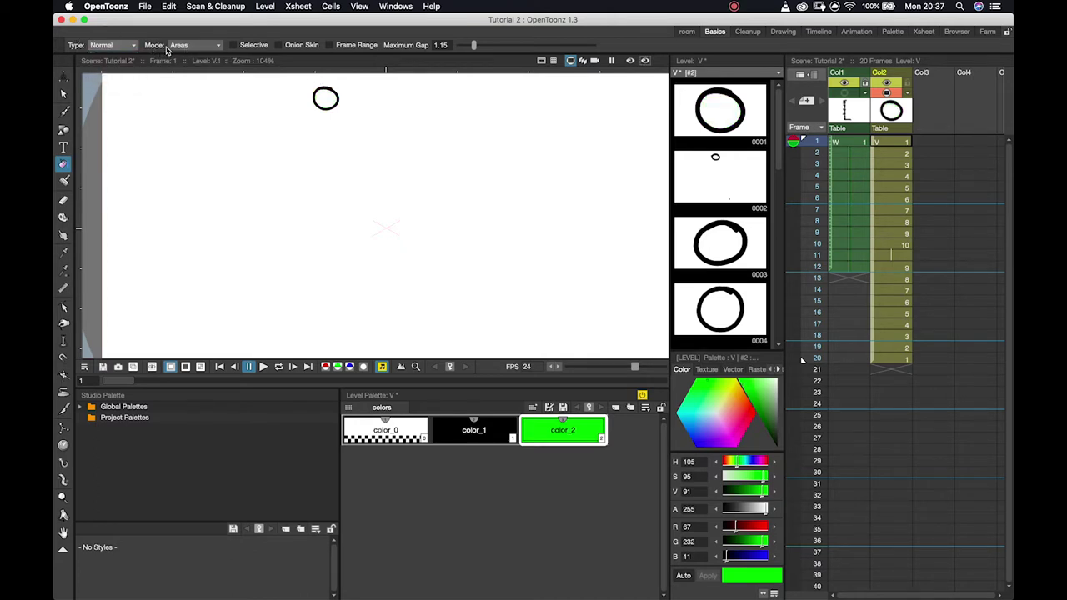
pyautogui.click(179, 45)
pyautogui.click(178, 47)
pyautogui.click(335, 91)
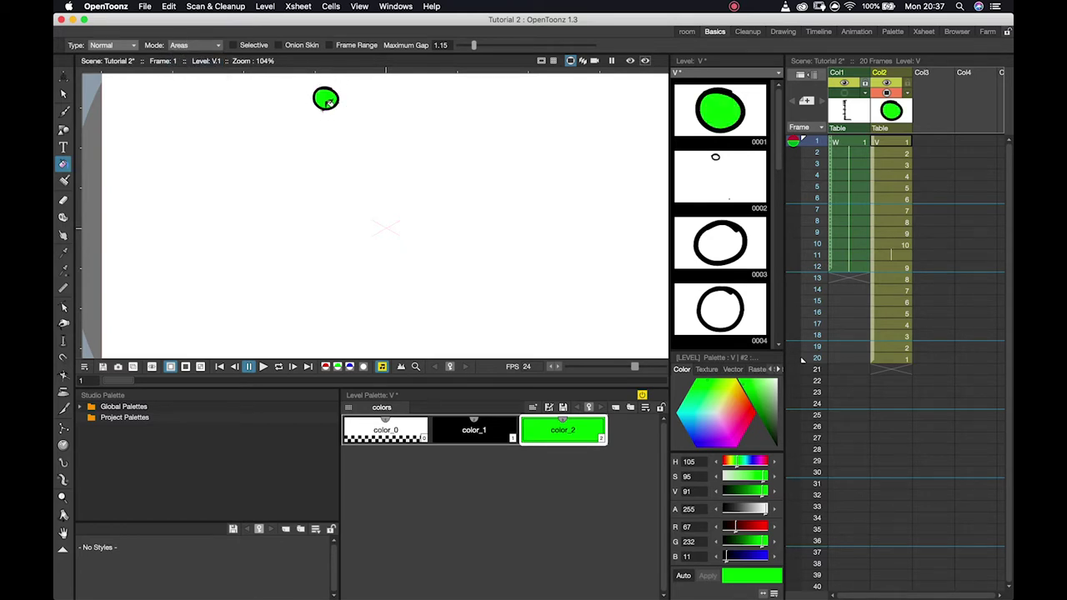
pyautogui.hotkey('ctrl', 'z')
pyautogui.click(194, 45)
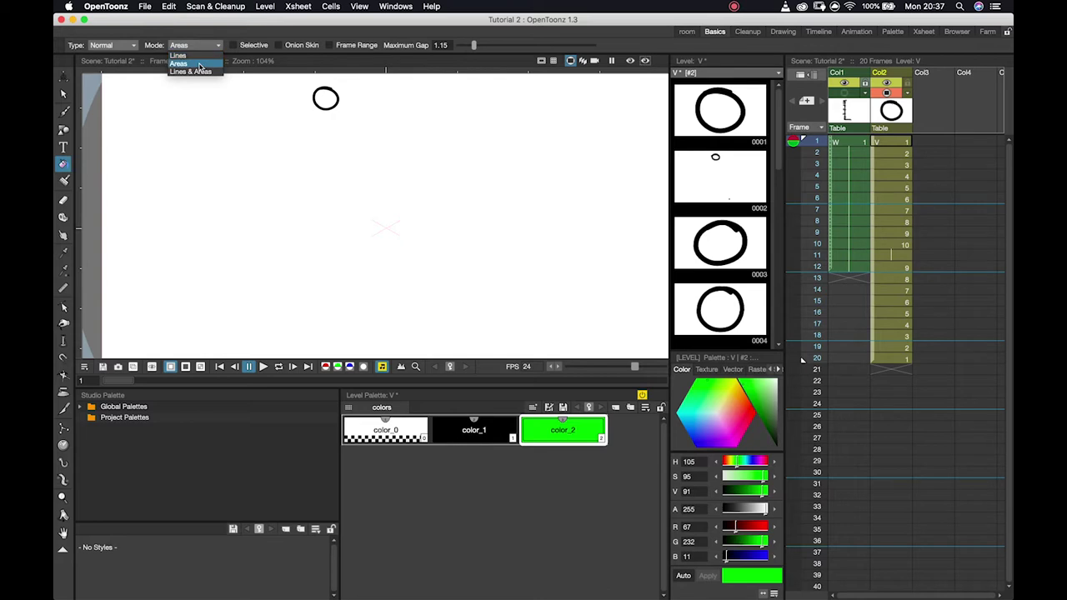
pyautogui.click(190, 71)
pyautogui.click(329, 92)
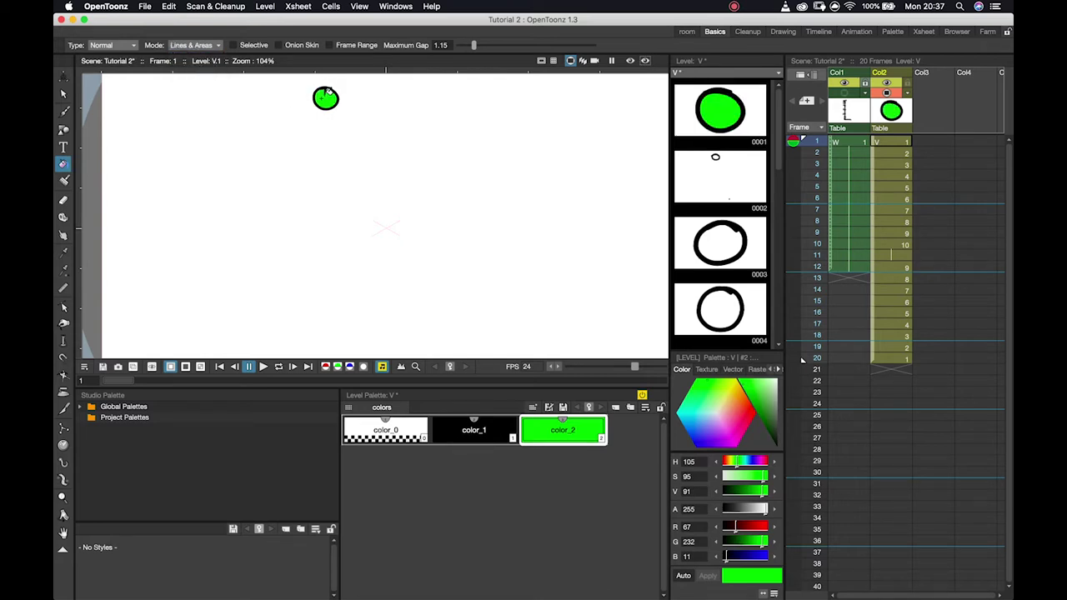
pyautogui.hotkey('ctrl', 'z')
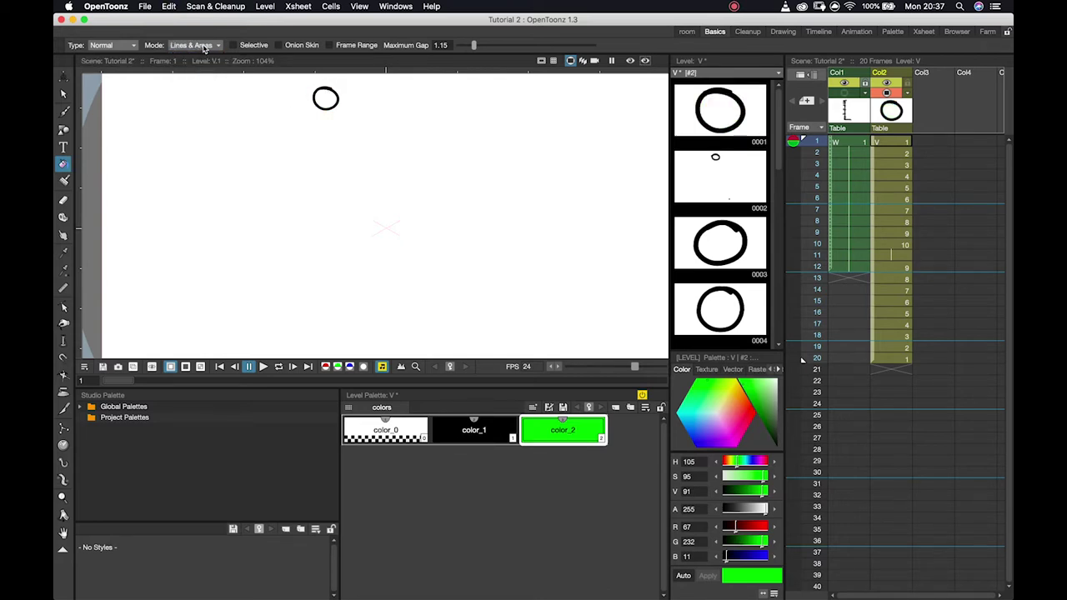
# Test Rectangular fills in Lines & Areas, Lines and Areas modes, then undo them
pyautogui.click(115, 45)
pyautogui.click(123, 64)
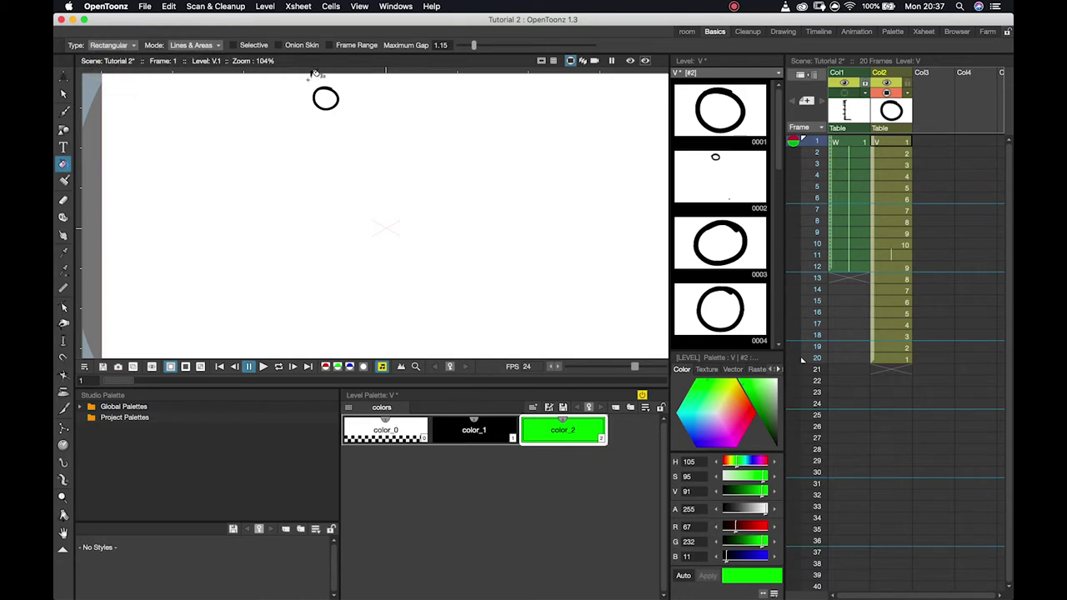
pyautogui.moveTo(308, 73); pyautogui.dragTo(359, 106)
pyautogui.click(342, 106)
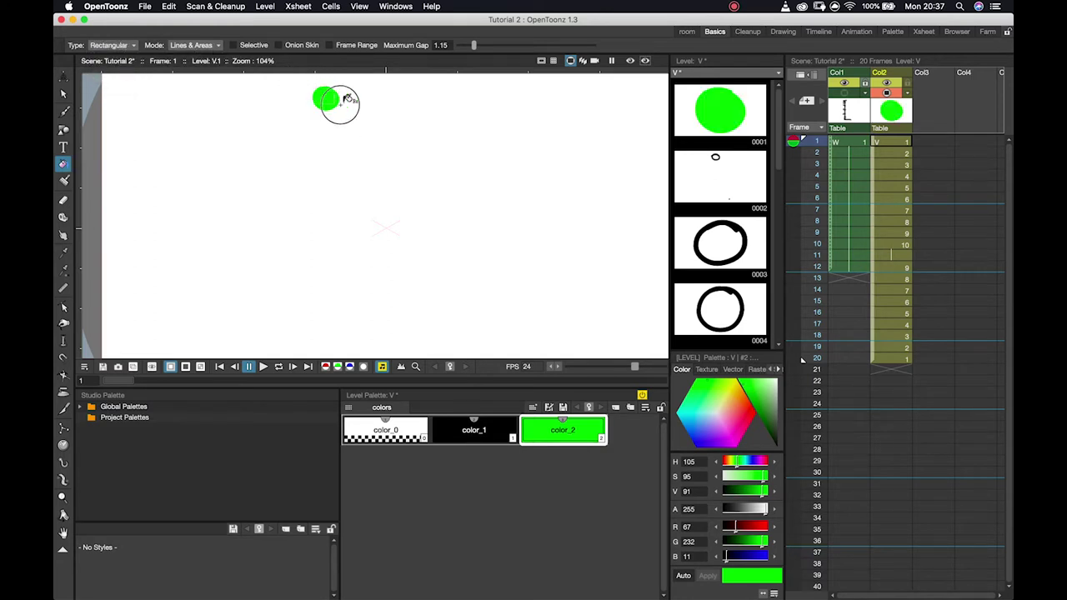
pyautogui.press('super+z')
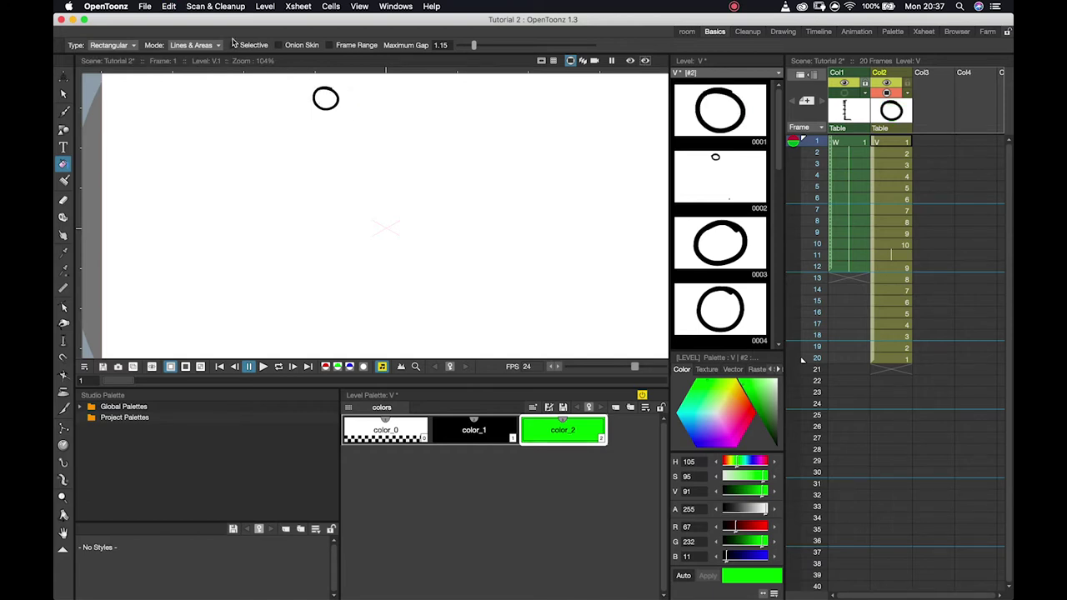
pyautogui.click(214, 46)
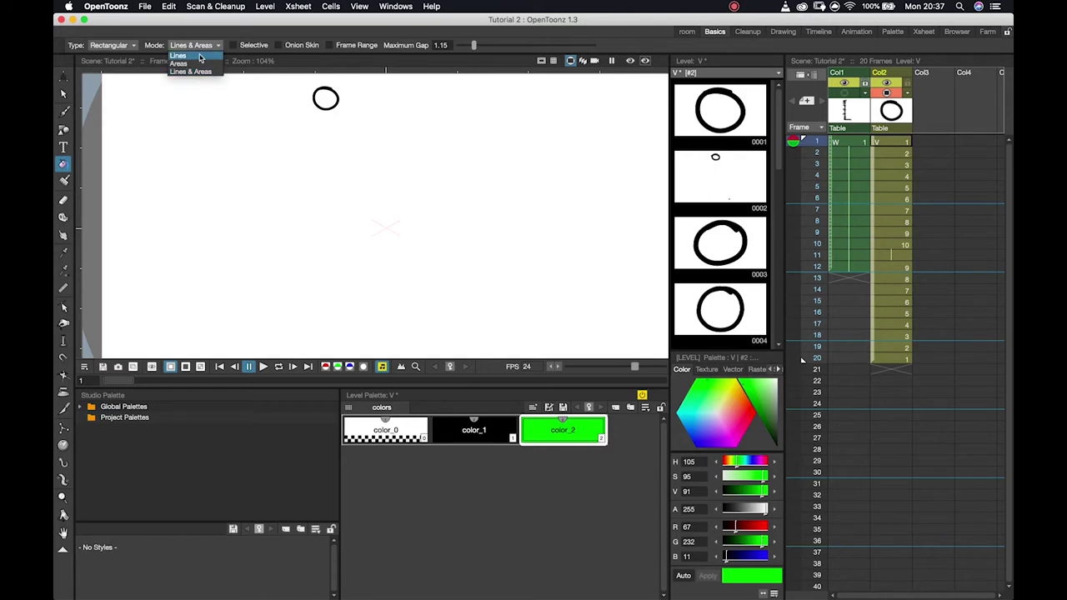
pyautogui.click(196, 57)
pyautogui.moveTo(314, 72); pyautogui.dragTo(357, 119)
pyautogui.click(192, 46)
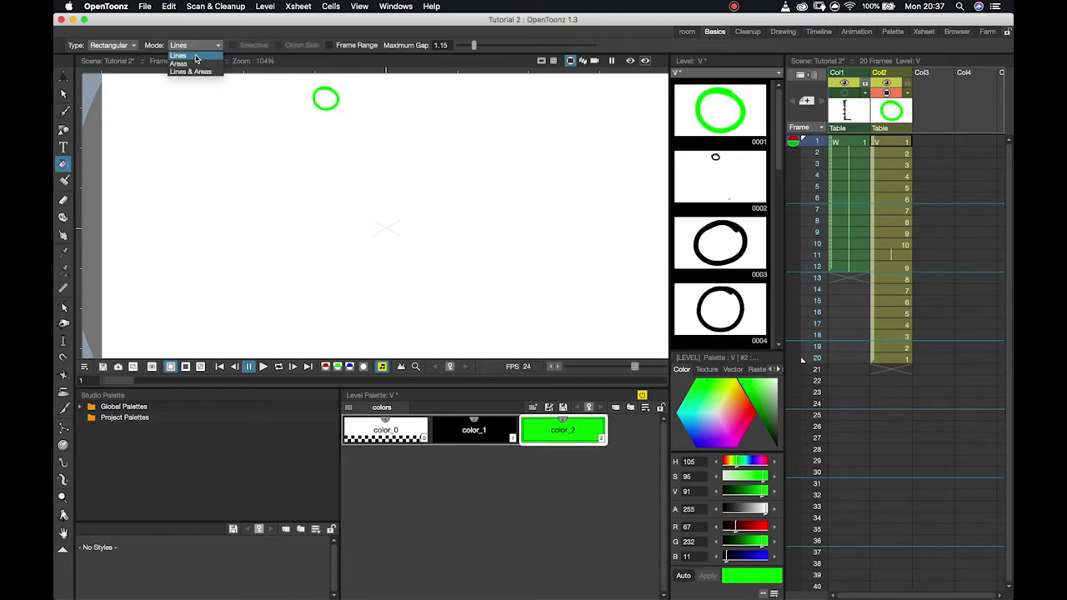
pyautogui.click(197, 64)
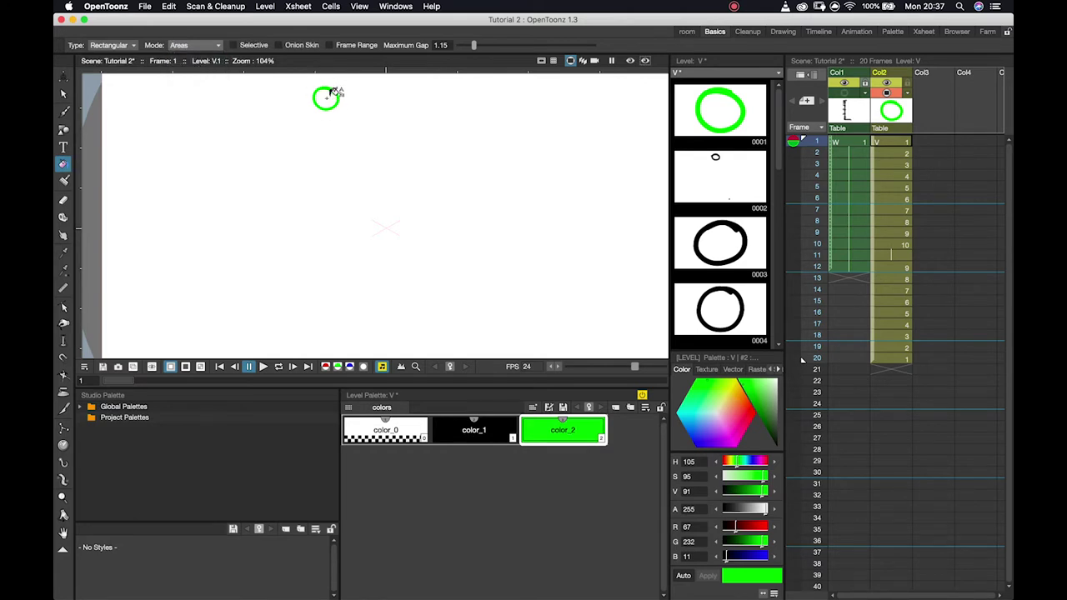
pyautogui.moveTo(283, 64); pyautogui.dragTo(365, 112)
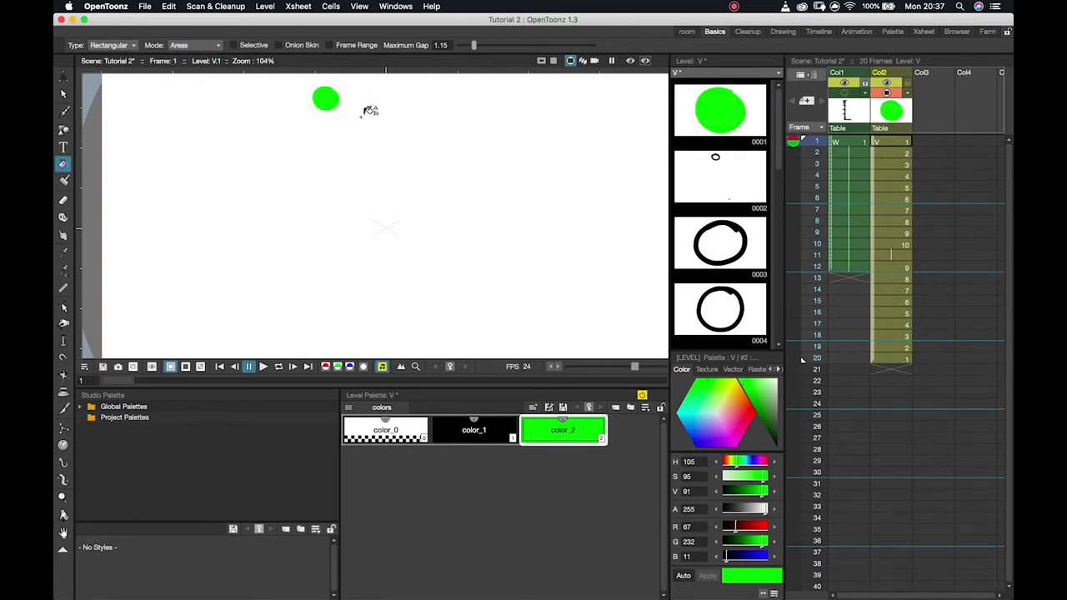
pyautogui.press('super+z')
pyautogui.press('super+z')
pyautogui.press('super+z')
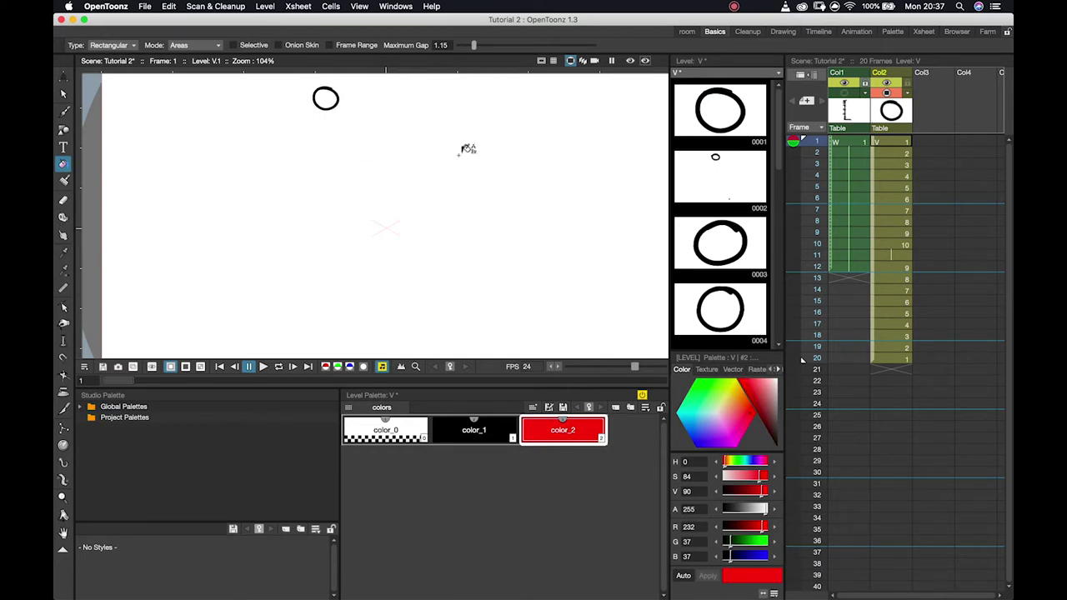
# Draw a black circle with a curling tail to the right of the small circle
pyautogui.click(62, 112)
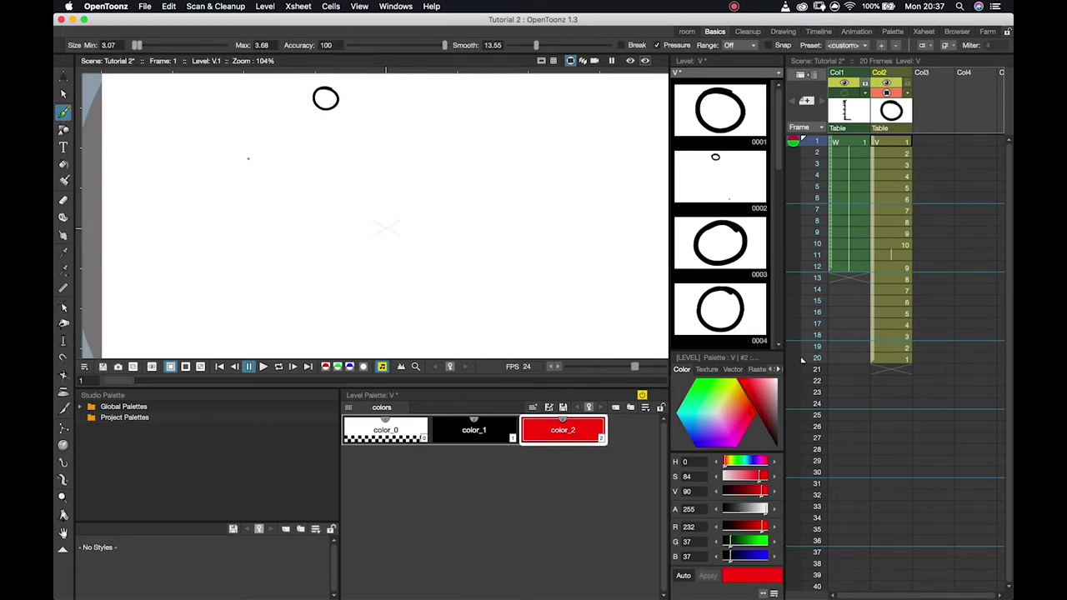
pyautogui.click(492, 441)
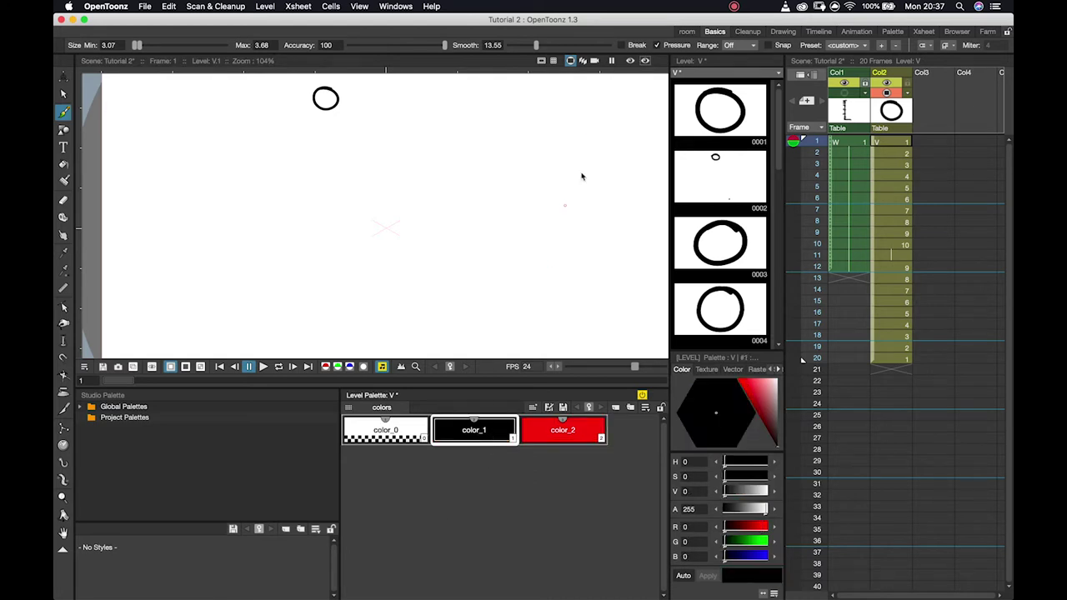
pyautogui.click(515, 166)
pyautogui.moveTo(514, 167)
pyautogui.mouseDown()
pyautogui.moveTo(513, 195)
pyautogui.moveTo(492, 178)
pyautogui.mouseUp()
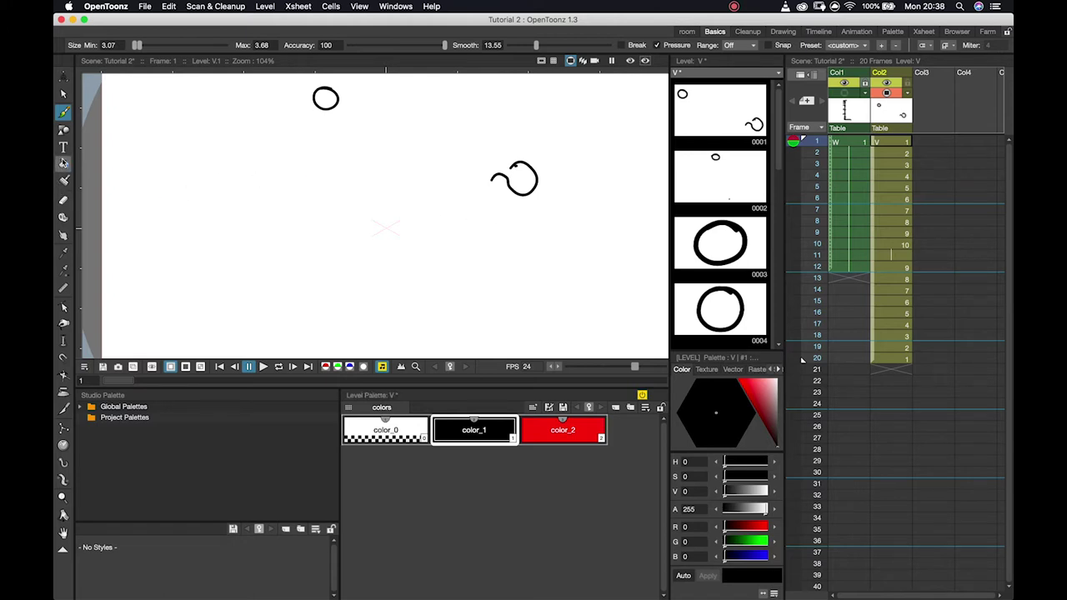
# Try a red stroke and an extra black stroke beside the new circle, undoing both
pyautogui.click(62, 164)
pyautogui.click(575, 424)
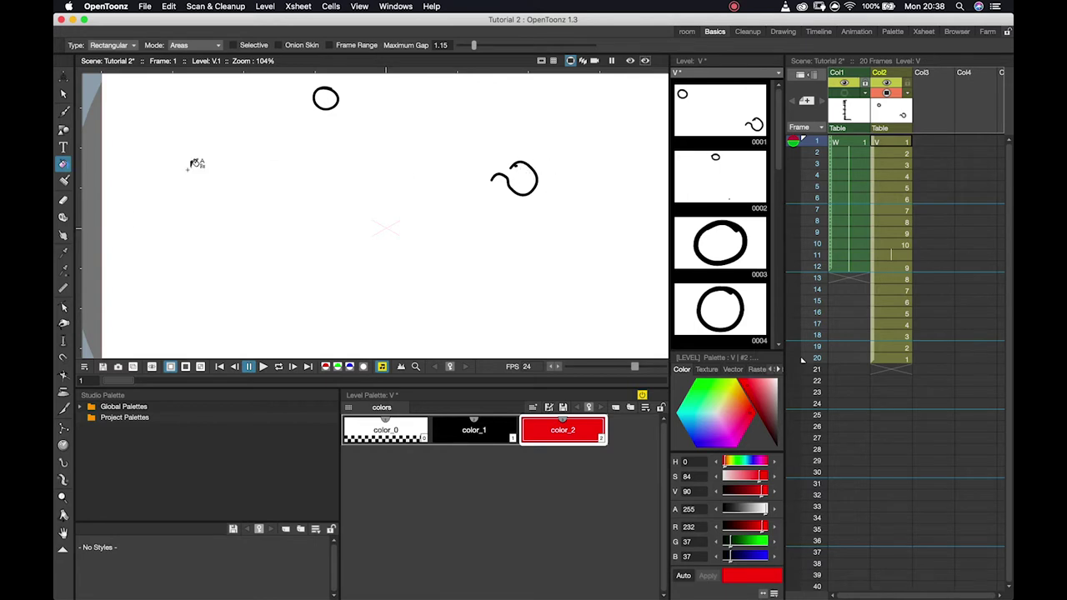
pyautogui.click(64, 112)
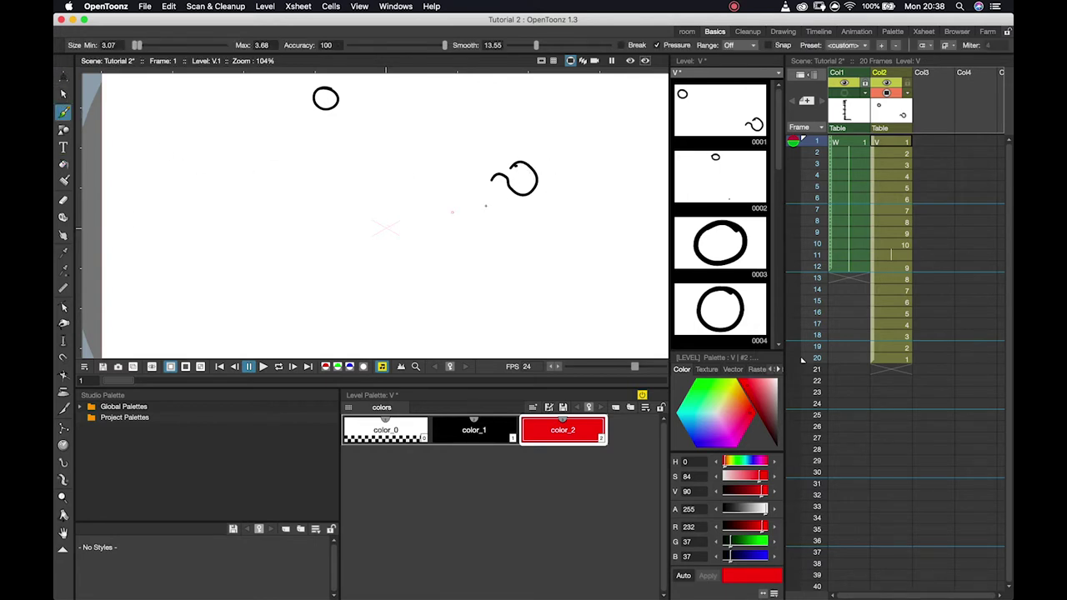
pyautogui.moveTo(502, 176); pyautogui.dragTo(515, 160)
pyautogui.press('super+z')
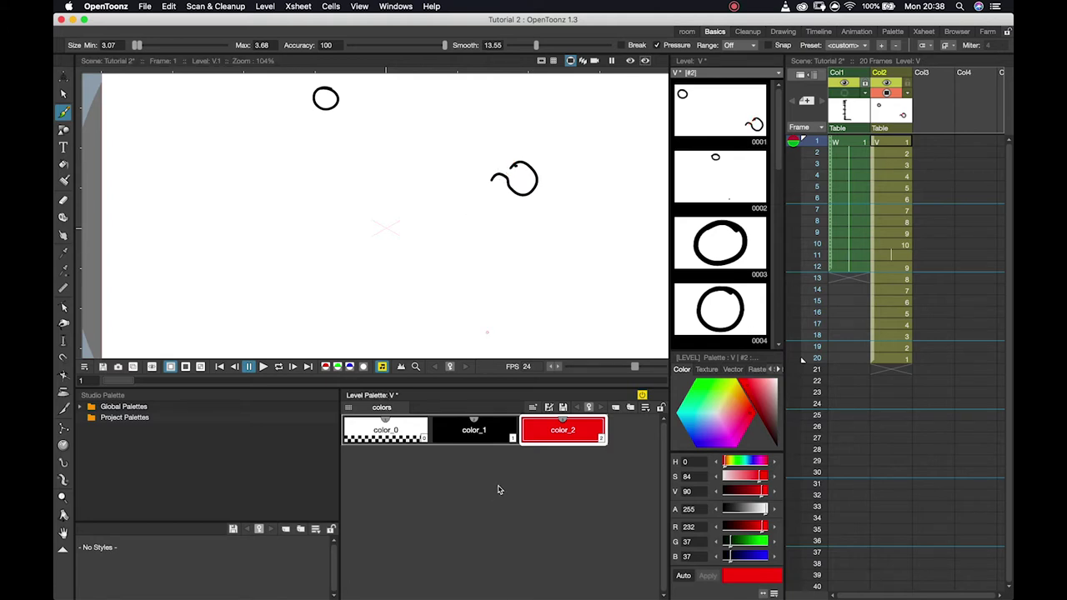
pyautogui.click(496, 437)
pyautogui.moveTo(510, 150)
pyautogui.mouseDown()
pyautogui.moveTo(500, 175)
pyautogui.moveTo(513, 154)
pyautogui.mouseUp()
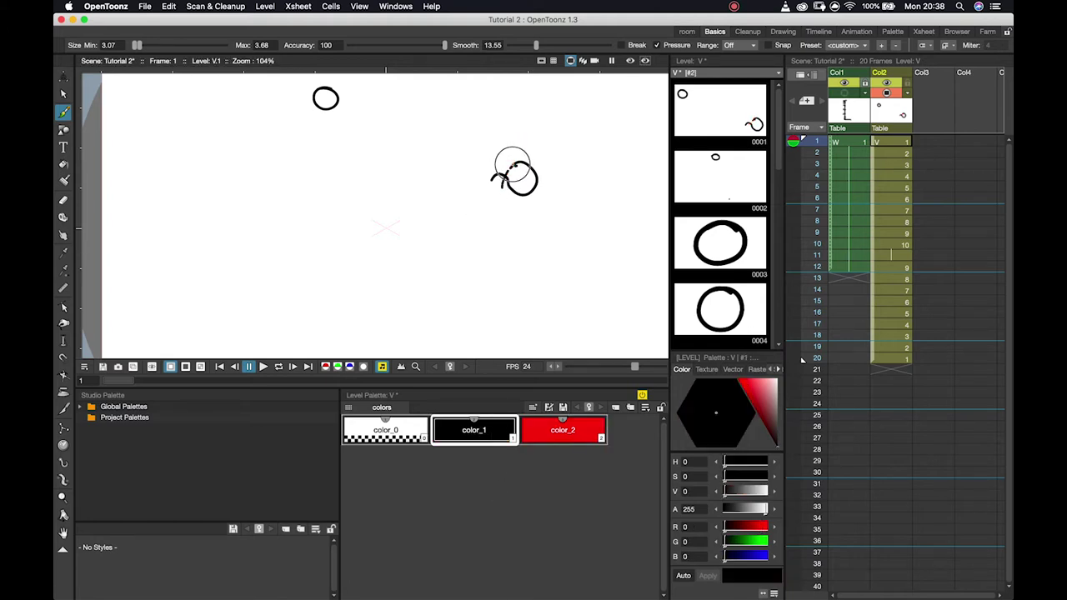
pyautogui.press('super+z')
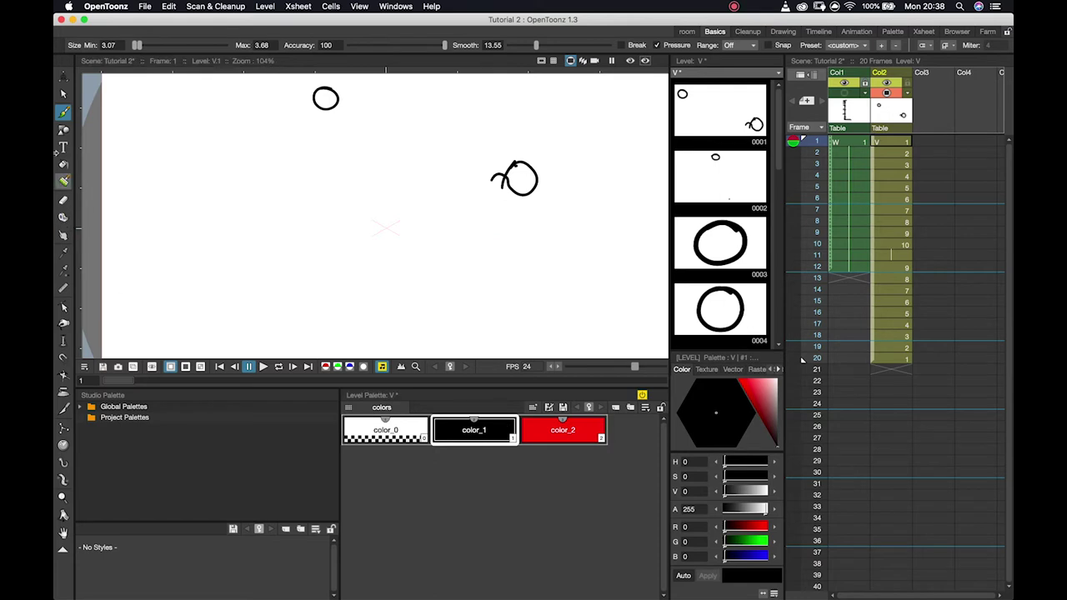
# Fill the new circle red with the Normal fill type, then undo the fill
pyautogui.click(63, 164)
pyautogui.click(590, 435)
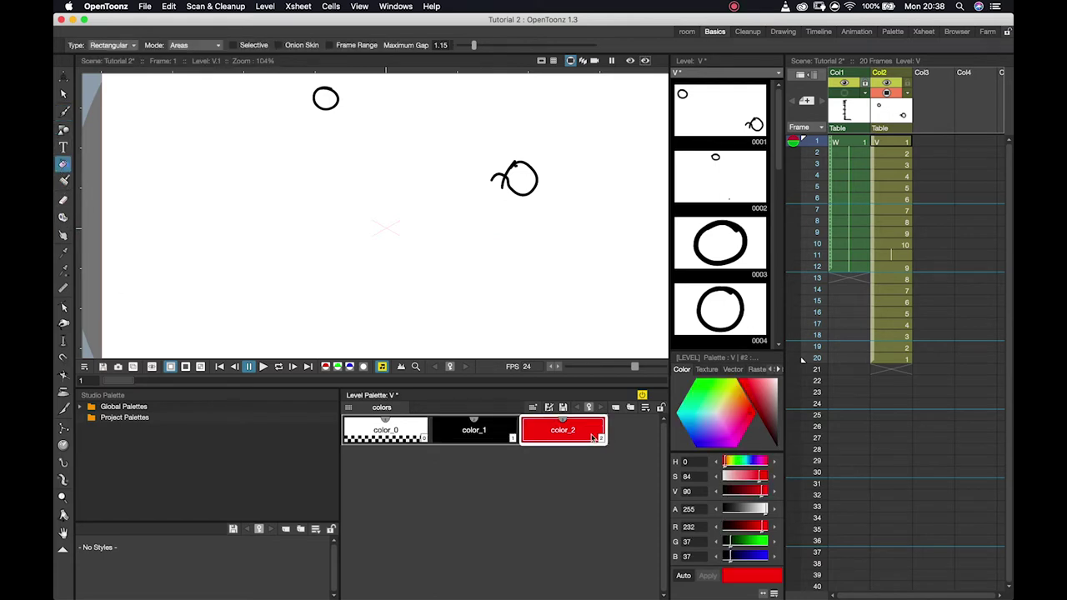
pyautogui.click(518, 175)
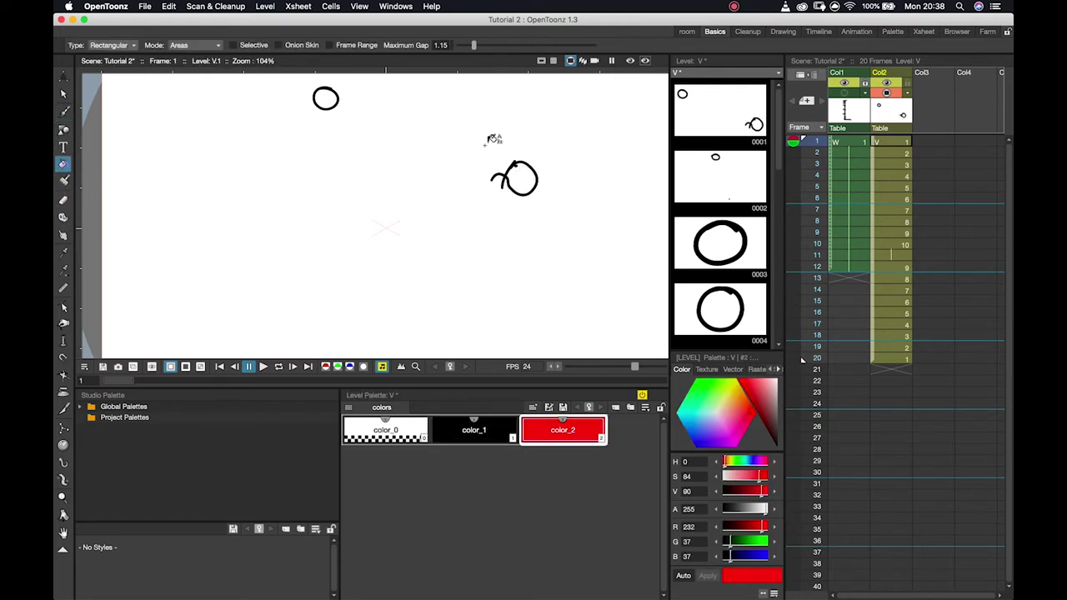
pyautogui.click(122, 44)
pyautogui.click(107, 47)
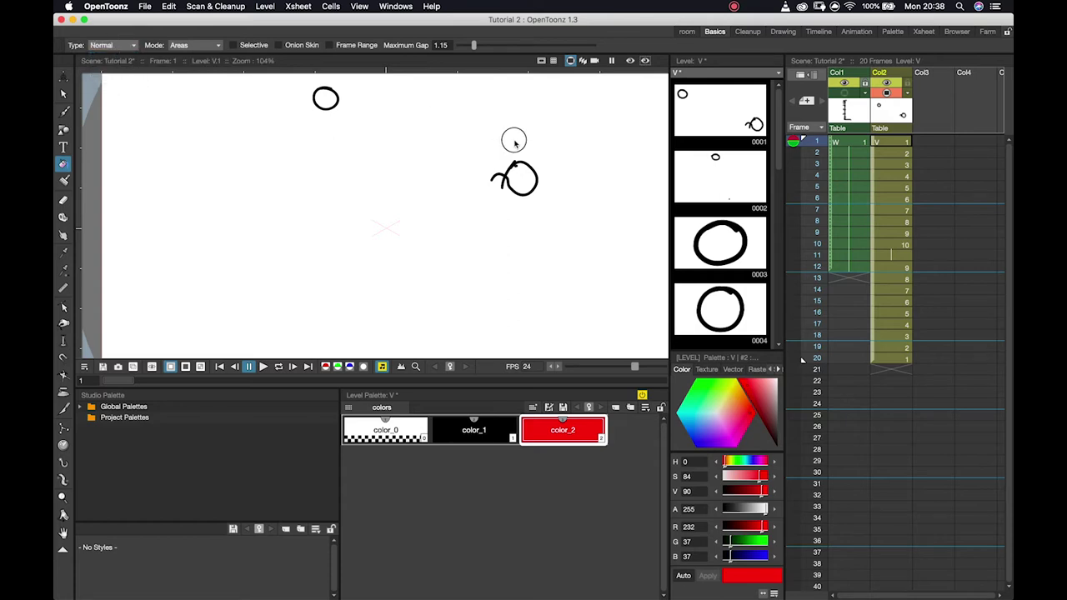
pyautogui.click(528, 173)
pyautogui.press('super+z')
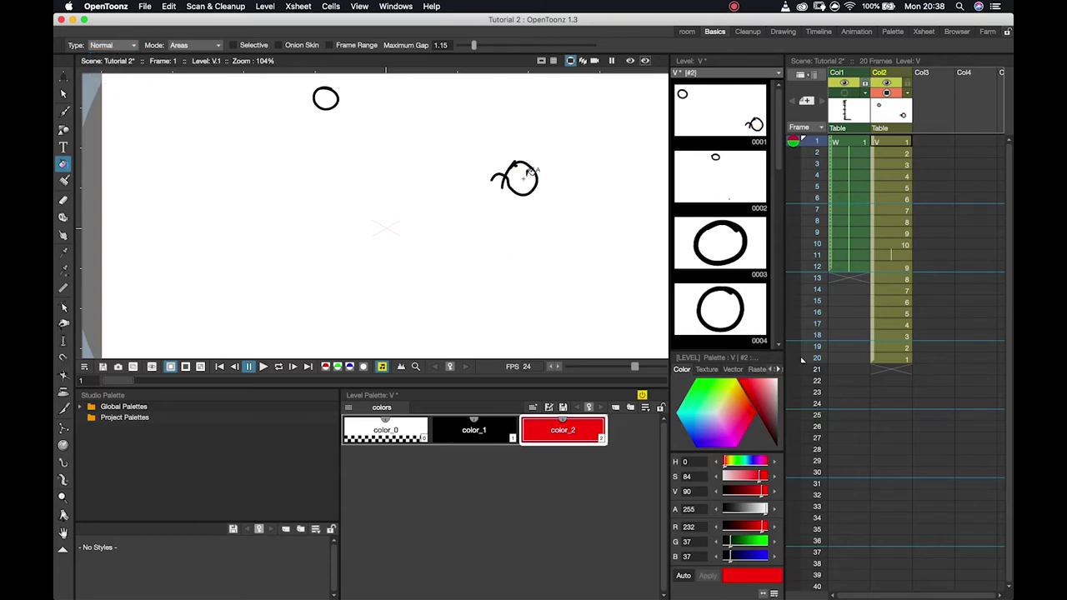
pyautogui.press('super+z')
# Select the curled stroke on Col2 frame 1 and drag its tail into a long S-shaped tail
pyautogui.click(882, 146)
pyautogui.scroll(3, 551, 175)
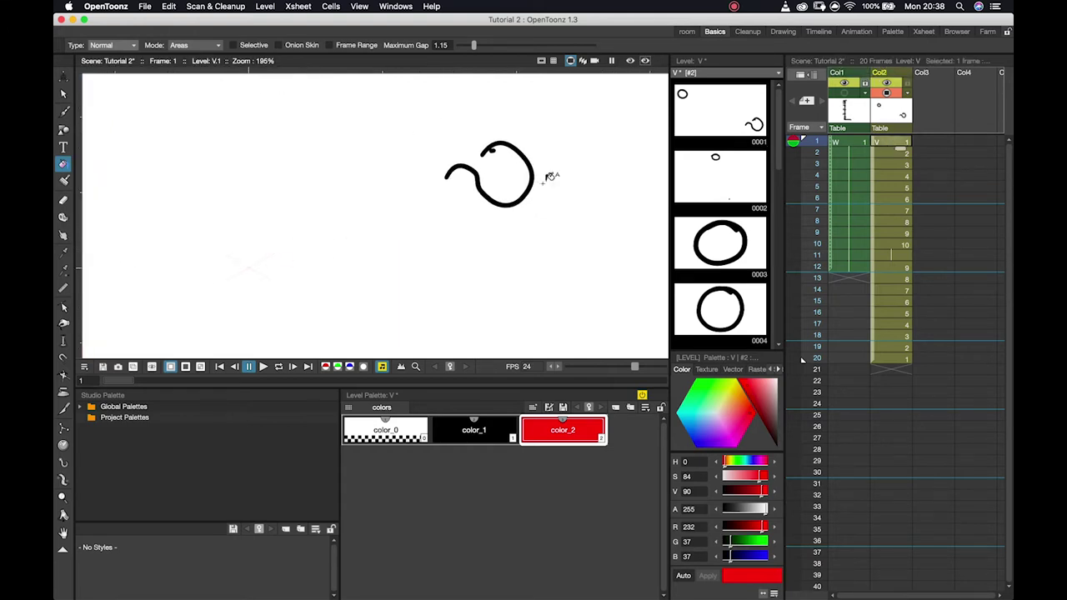
pyautogui.scroll(3, 550, 175)
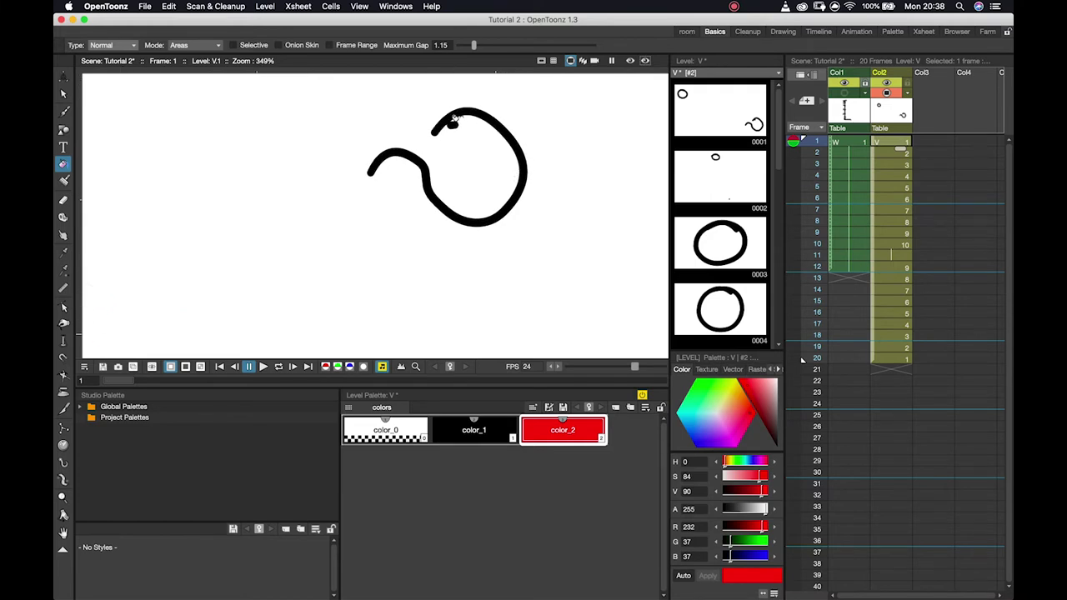
pyautogui.click(64, 308)
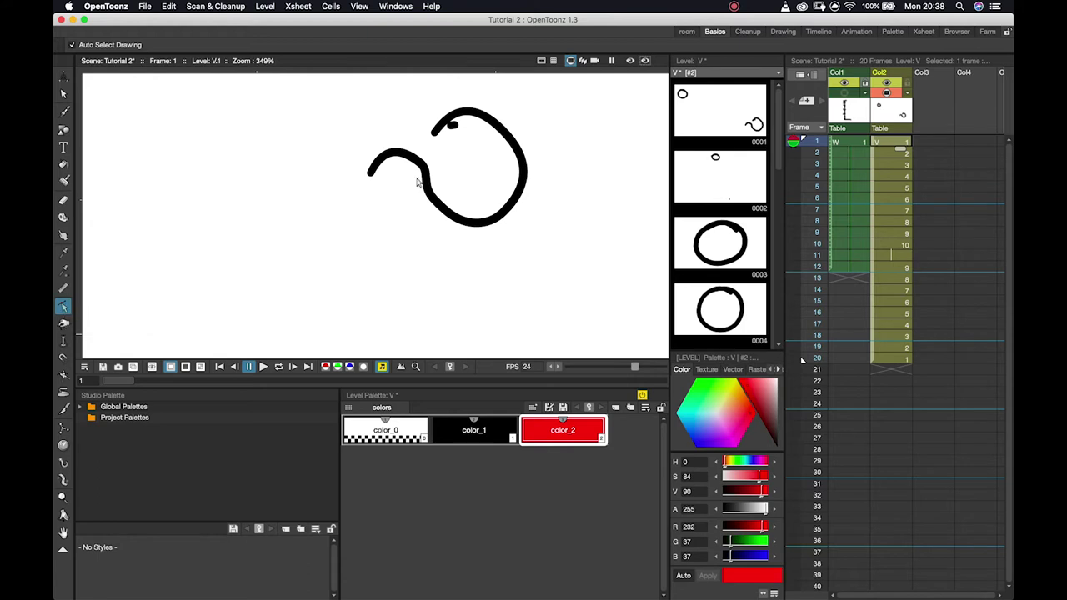
pyautogui.click(412, 163)
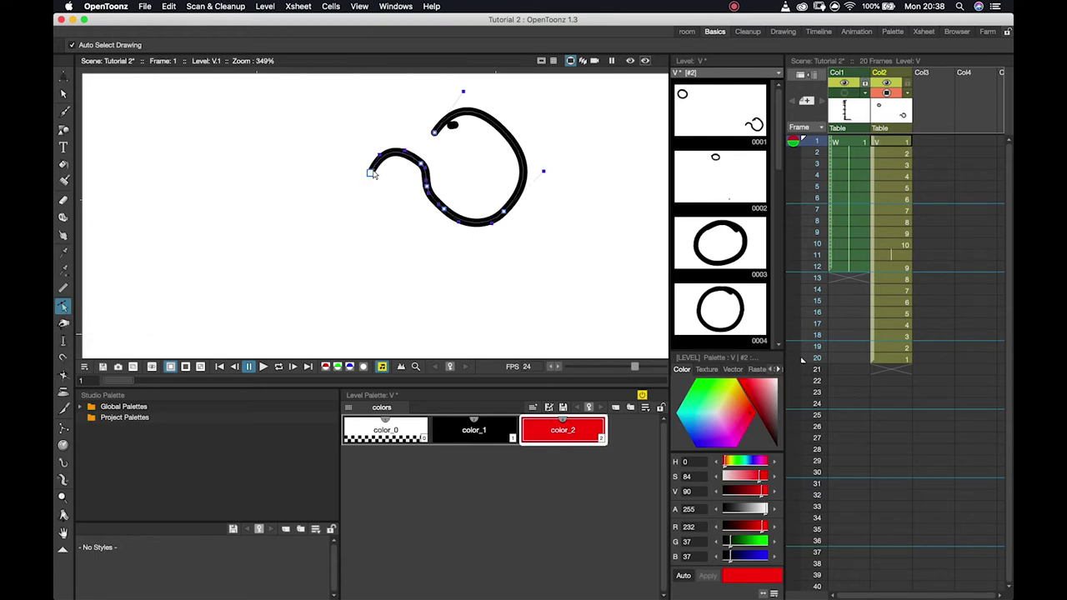
pyautogui.moveTo(370, 172)
pyautogui.mouseDown()
pyautogui.moveTo(440, 124)
pyautogui.moveTo(433, 133)
pyautogui.mouseUp()
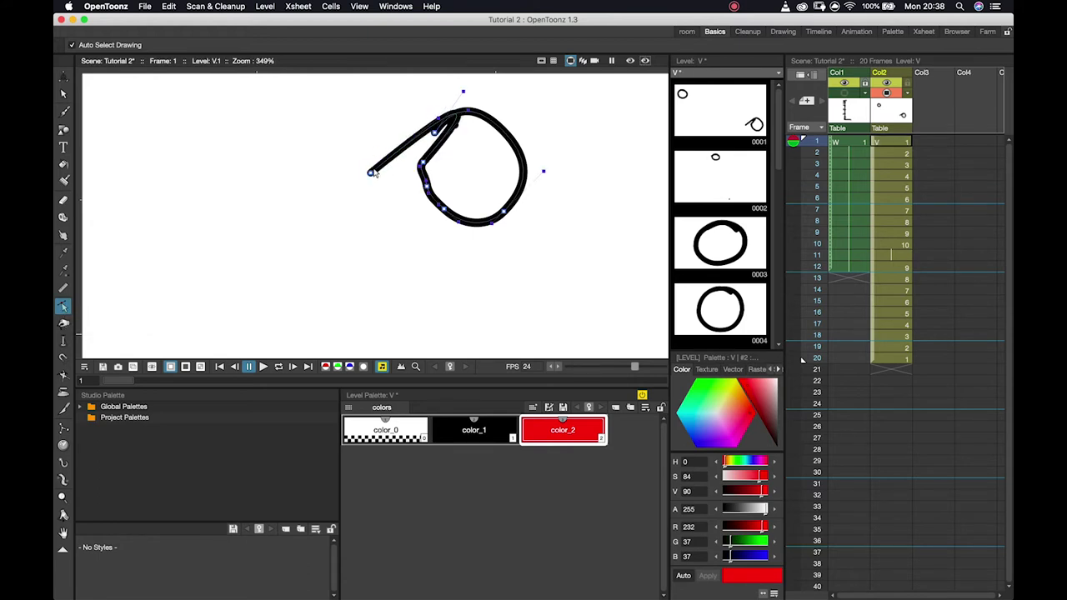
pyautogui.moveTo(371, 172)
pyautogui.mouseDown()
pyautogui.moveTo(392, 260)
pyautogui.moveTo(265, 102)
pyautogui.mouseUp()
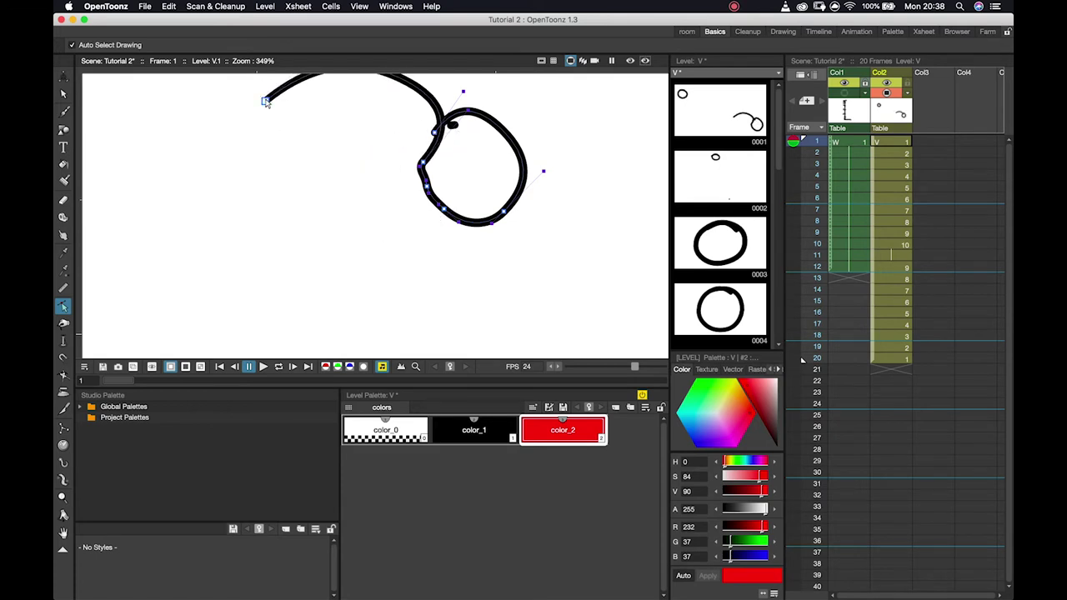
pyautogui.moveTo(428, 101)
pyautogui.mouseDown()
pyautogui.moveTo(345, 131)
pyautogui.moveTo(328, 153)
pyautogui.mouseUp()
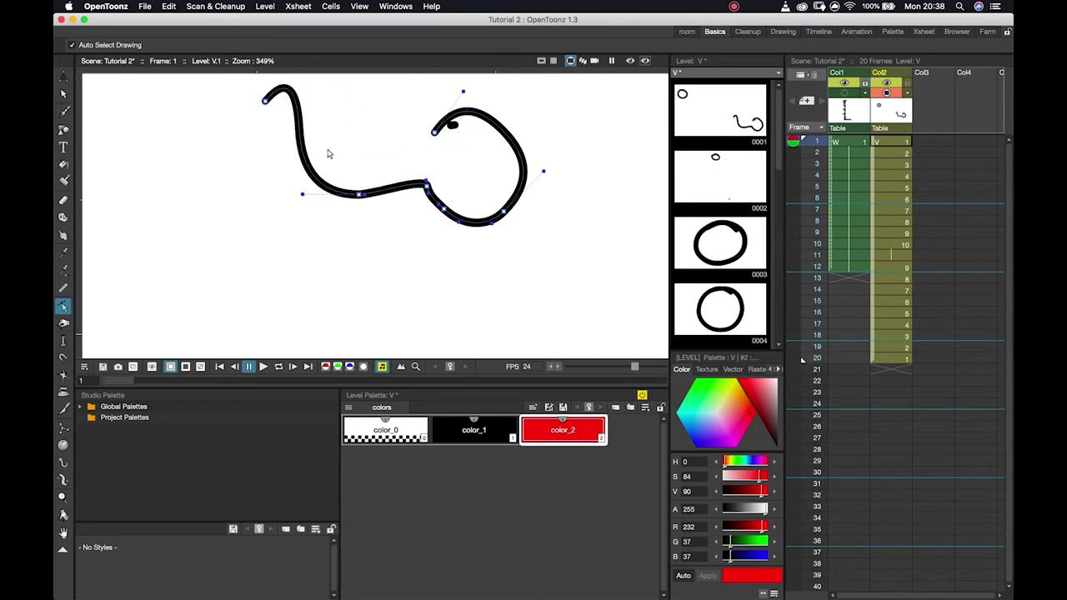
# Bend the stroke into a deep V and pull its top end down into a loop
pyautogui.moveTo(427, 186); pyautogui.dragTo(434, 130)
pyautogui.moveTo(303, 198); pyautogui.dragTo(315, 256)
pyautogui.moveTo(265, 97); pyautogui.dragTo(281, 203)
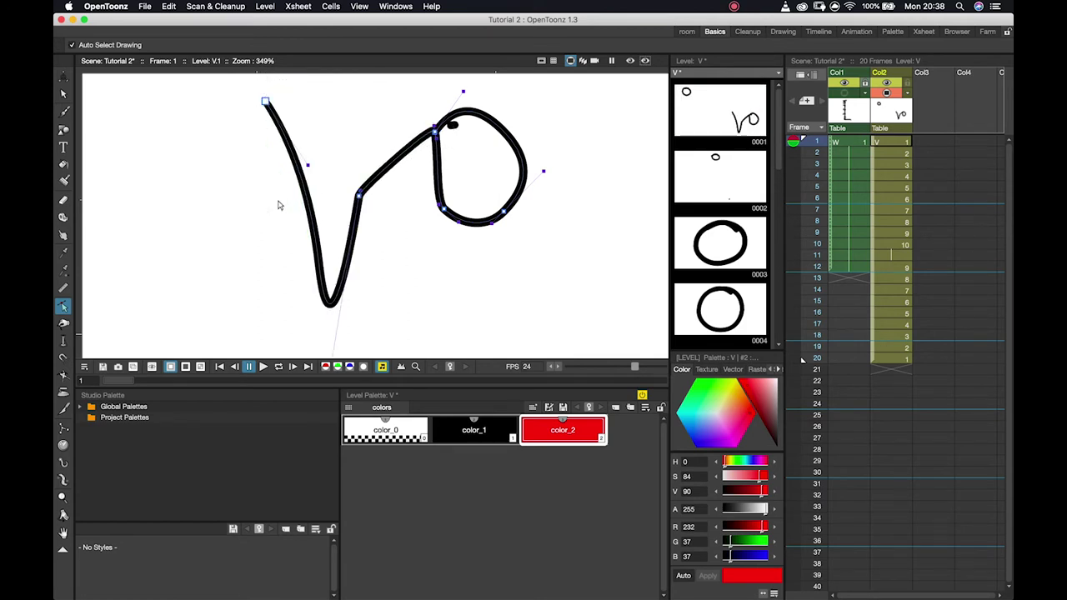
pyautogui.click(265, 100)
pyautogui.click(265, 101)
pyautogui.moveTo(262, 95)
pyautogui.mouseDown()
pyautogui.moveTo(369, 191)
pyautogui.moveTo(356, 197)
pyautogui.mouseUp()
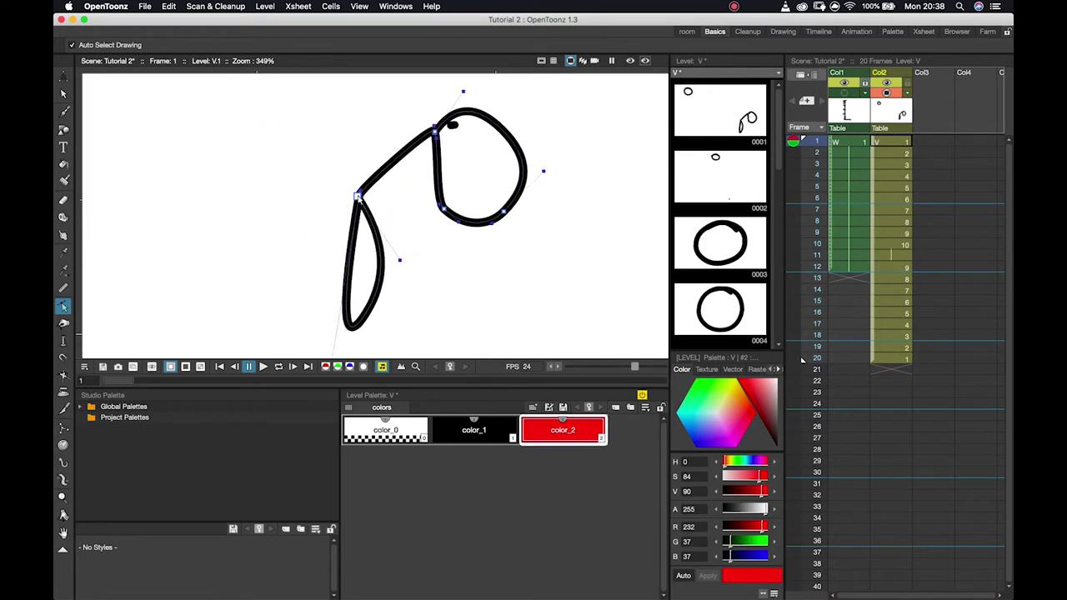
pyautogui.click(327, 167)
# Try red fills in the upper circle and lower loop, then undo them
pyautogui.press('f')
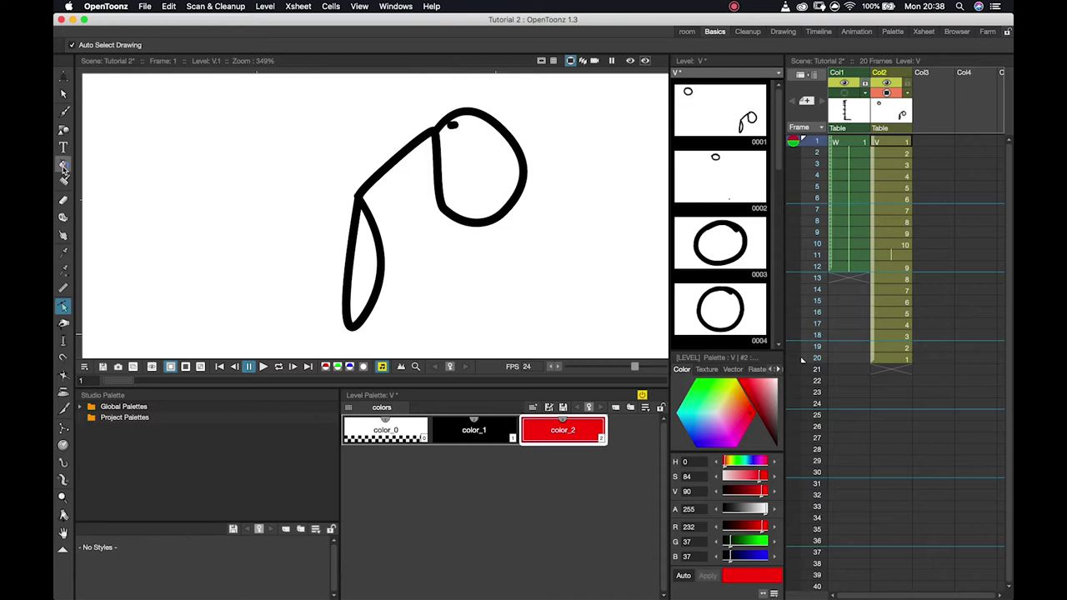
pyautogui.click(476, 158)
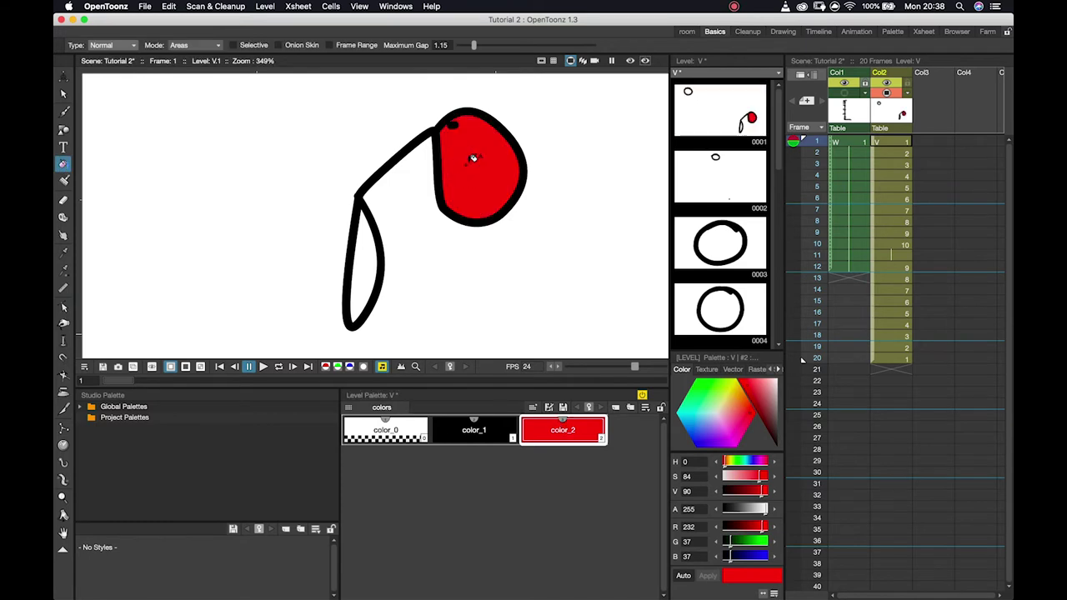
pyautogui.click(372, 267)
pyautogui.press('super+z')
pyautogui.press('super+z')
pyautogui.press('super+z')
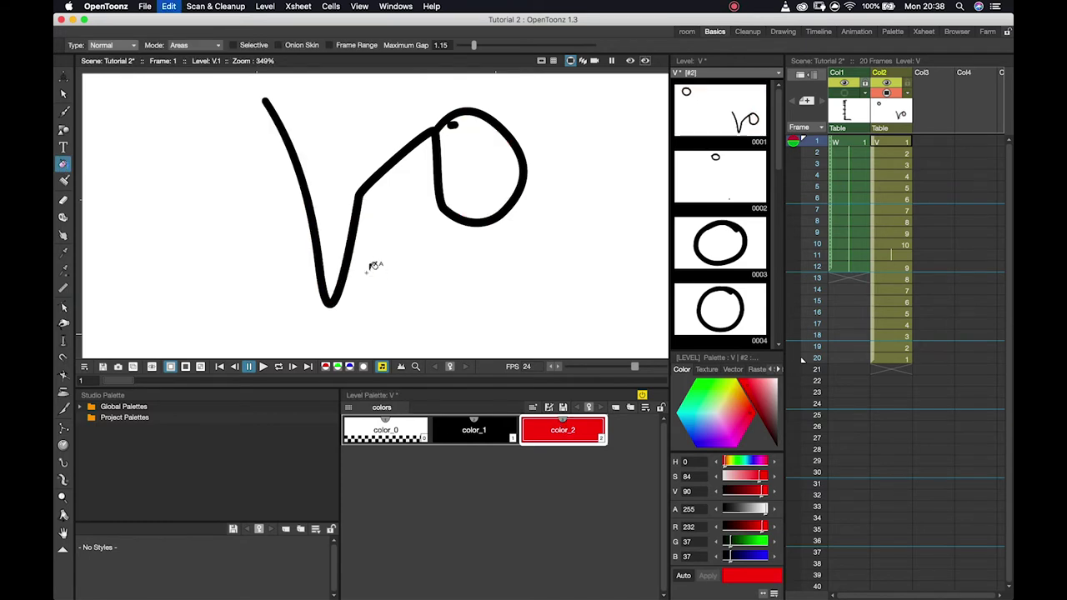
# Erase the loop and V strokes on Col2 frame 1 using an Eraser enlarged to size 45.66
pyautogui.scroll(-5, 375, 265)
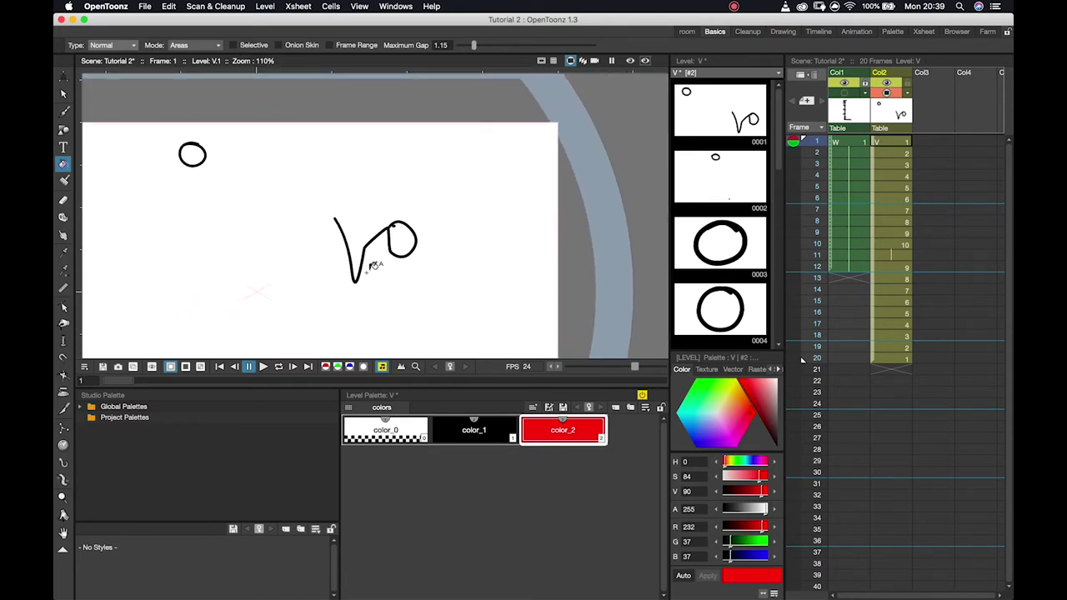
pyautogui.press('k')
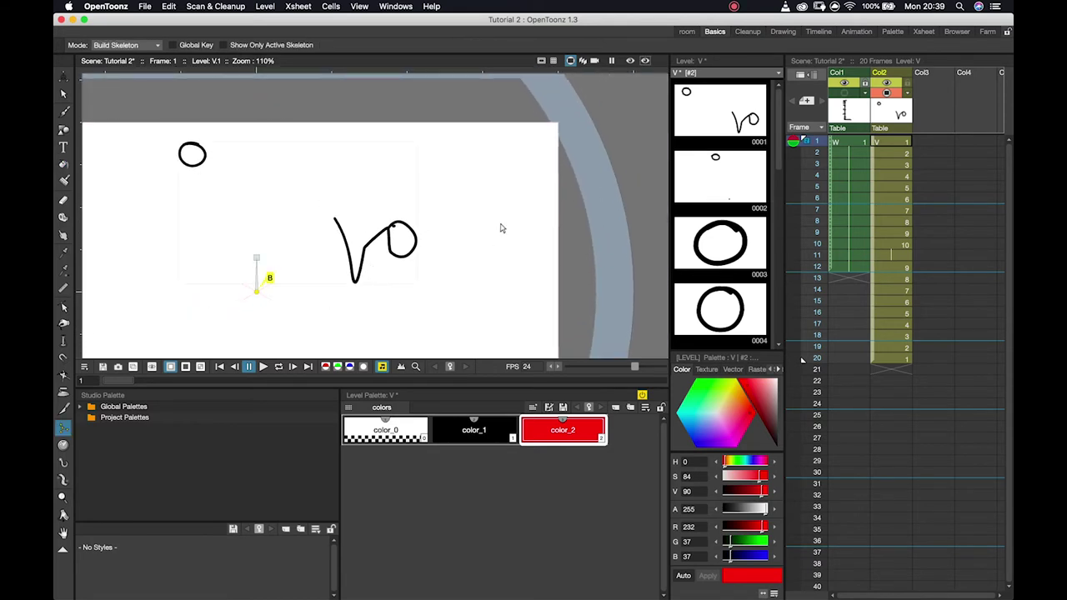
pyautogui.click(885, 145)
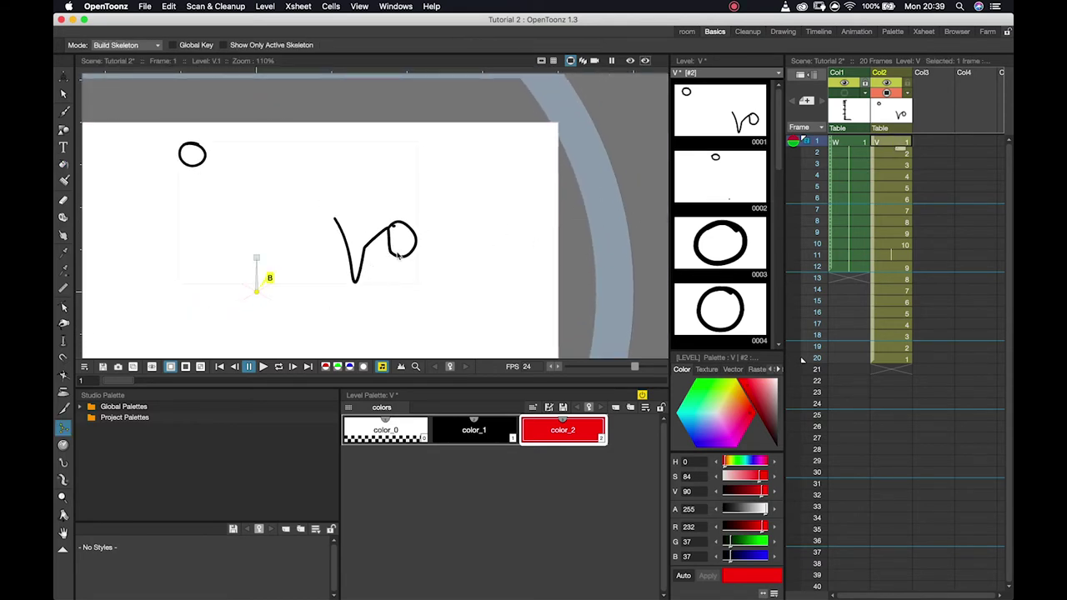
pyautogui.click(64, 202)
pyautogui.moveTo(400, 239)
pyautogui.mouseDown()
pyautogui.moveTo(415, 231)
pyautogui.moveTo(416, 250)
pyautogui.mouseUp()
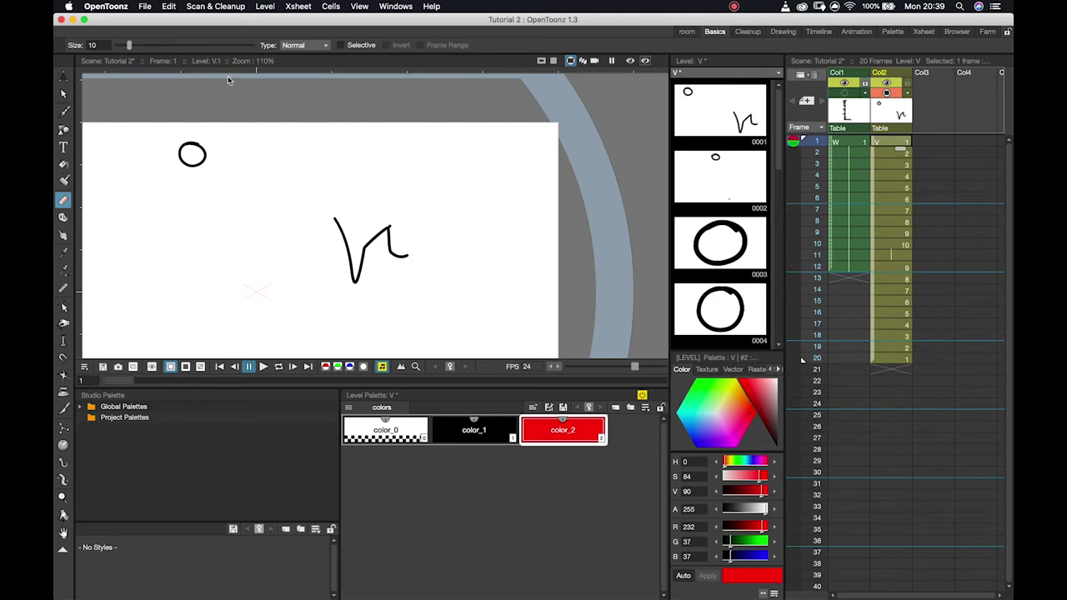
pyautogui.moveTo(130, 45); pyautogui.dragTo(178, 45)
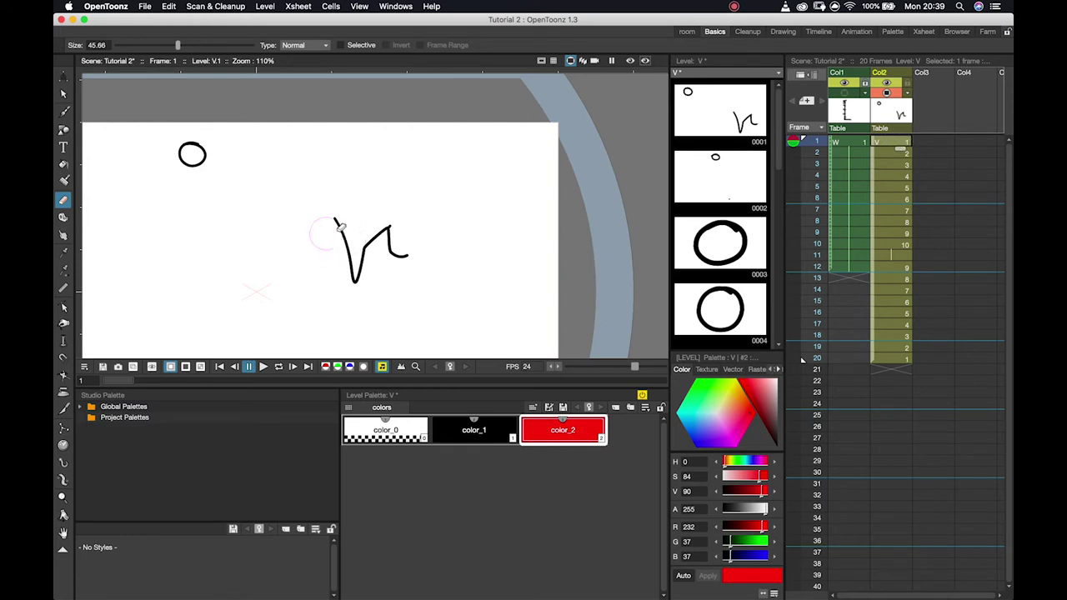
pyautogui.moveTo(326, 231)
pyautogui.mouseDown()
pyautogui.moveTo(380, 234)
pyautogui.moveTo(460, 209)
pyautogui.mouseUp()
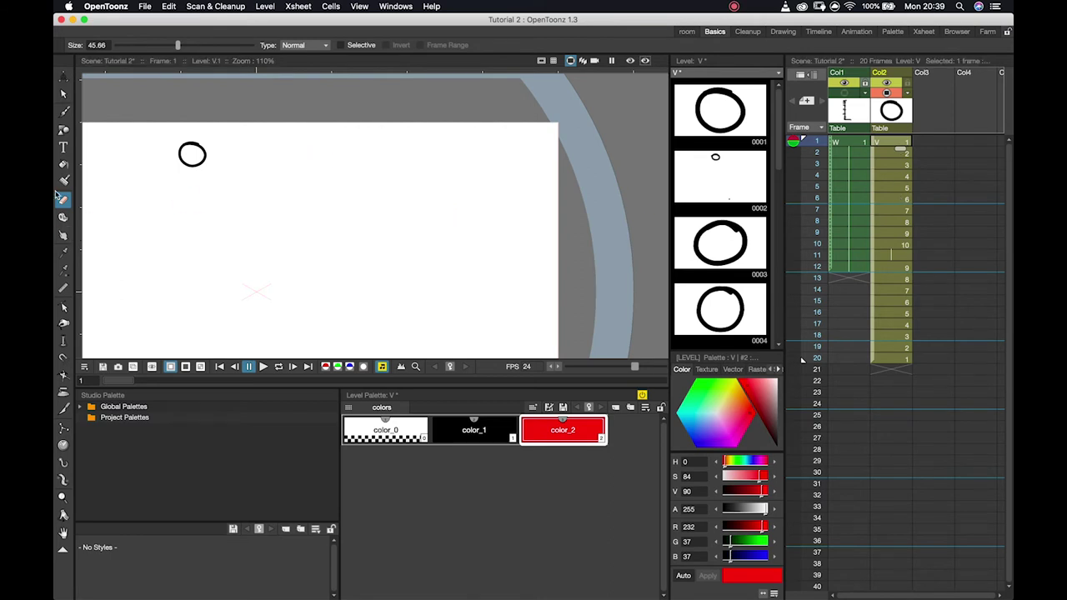
# Try the Paint Brush on the vector drawing, dismiss the vector-level warning, and select empty Col3 frame 1
pyautogui.click(65, 111)
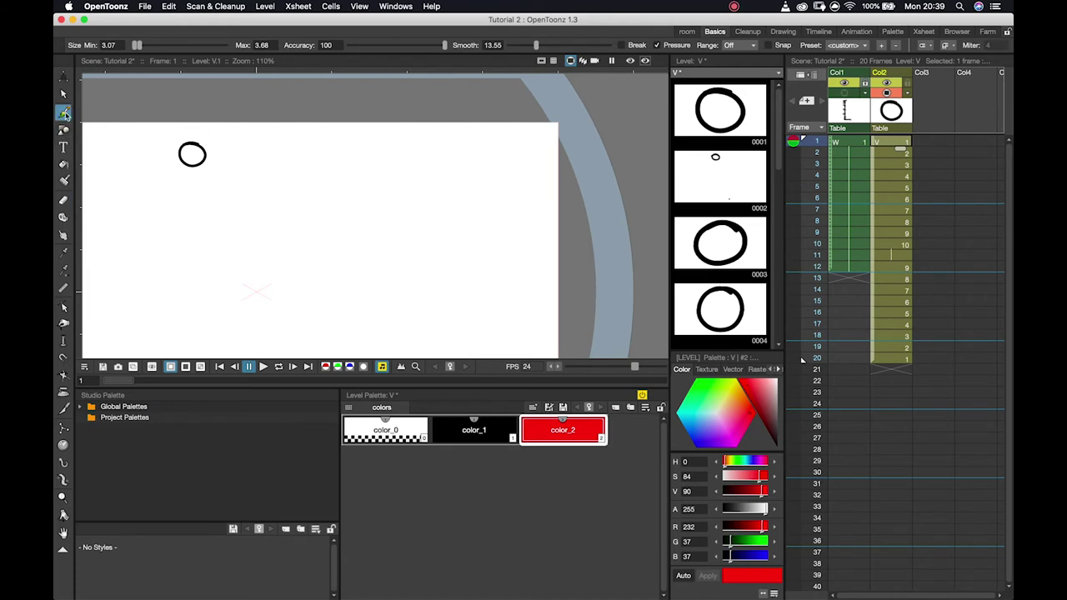
pyautogui.click(65, 182)
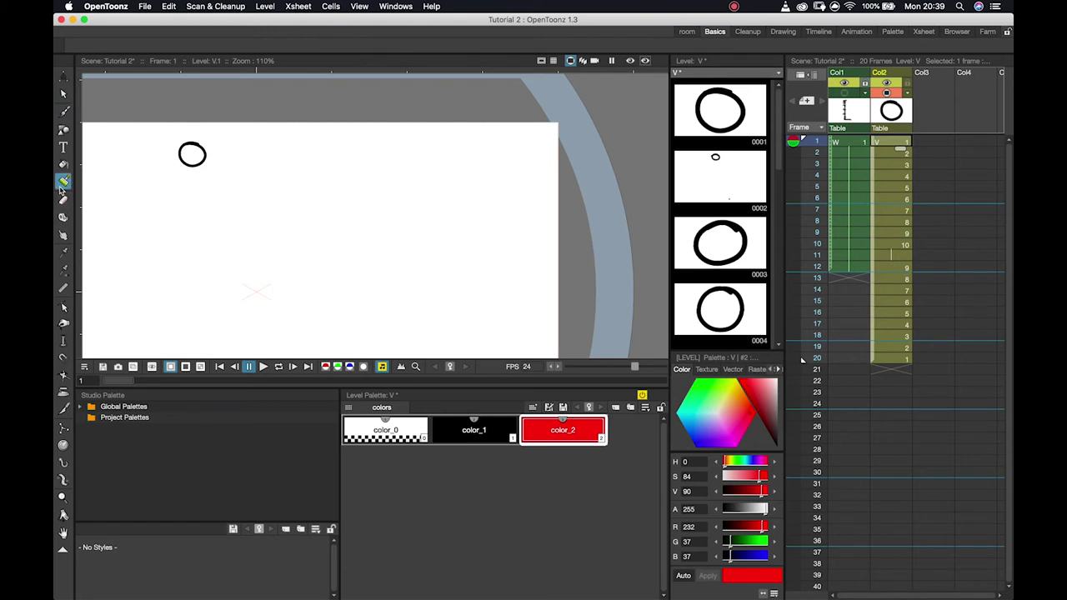
pyautogui.click(233, 166)
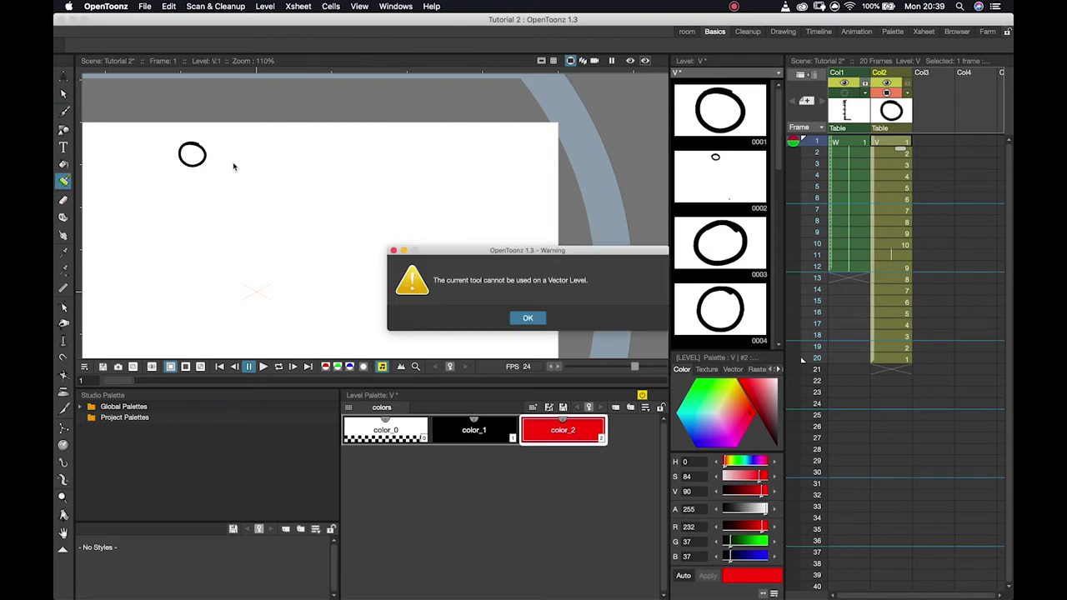
pyautogui.click(527, 317)
pyautogui.click(927, 145)
# Create a new Toonz Raster level X in Col3 frame 1
pyautogui.rightClick(927, 145)
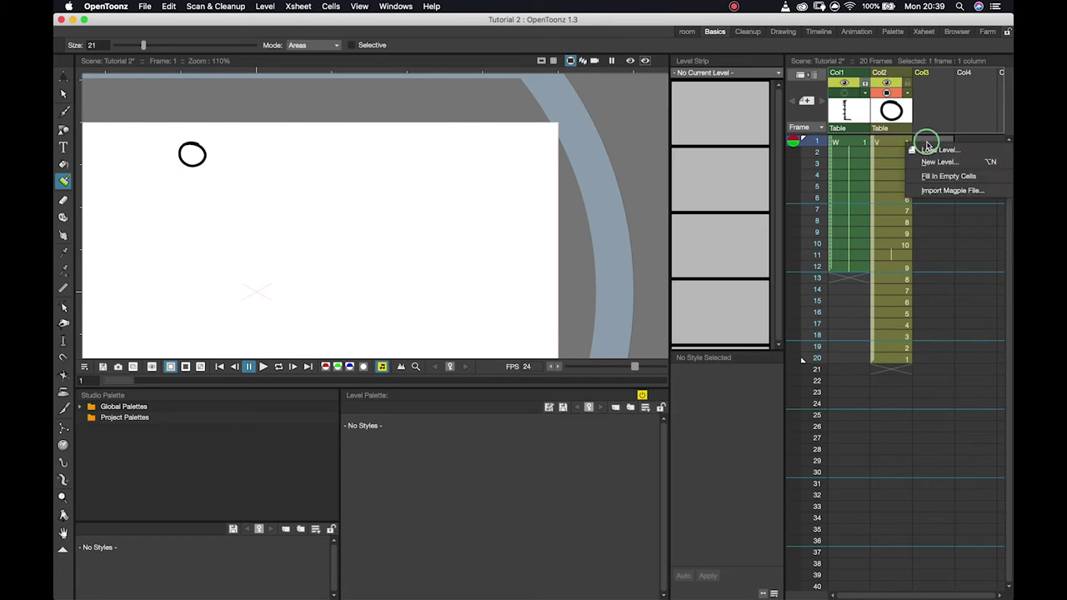
pyautogui.click(929, 159)
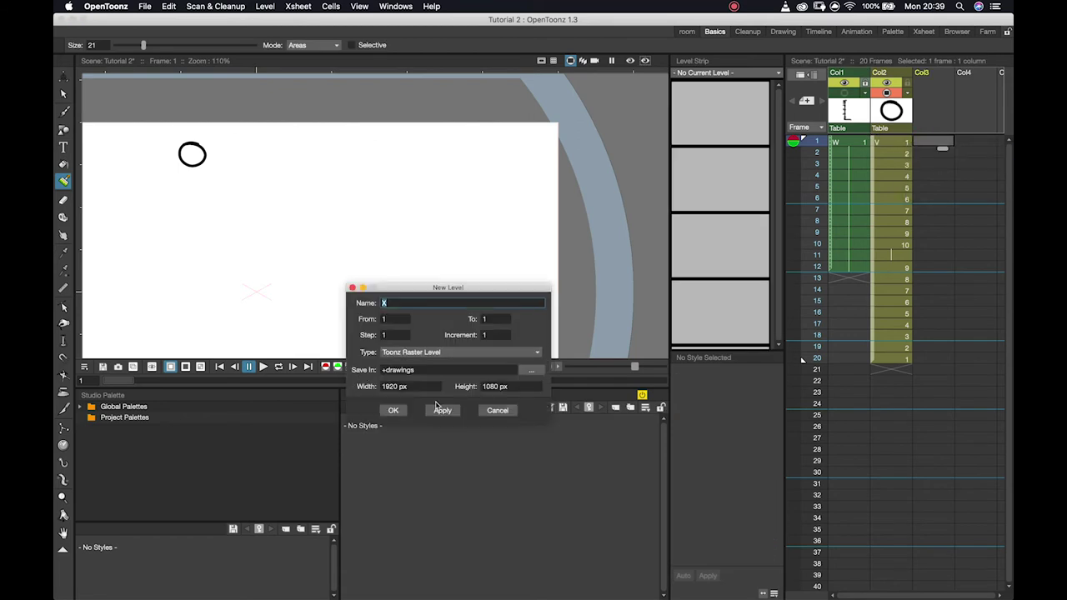
pyautogui.click(393, 411)
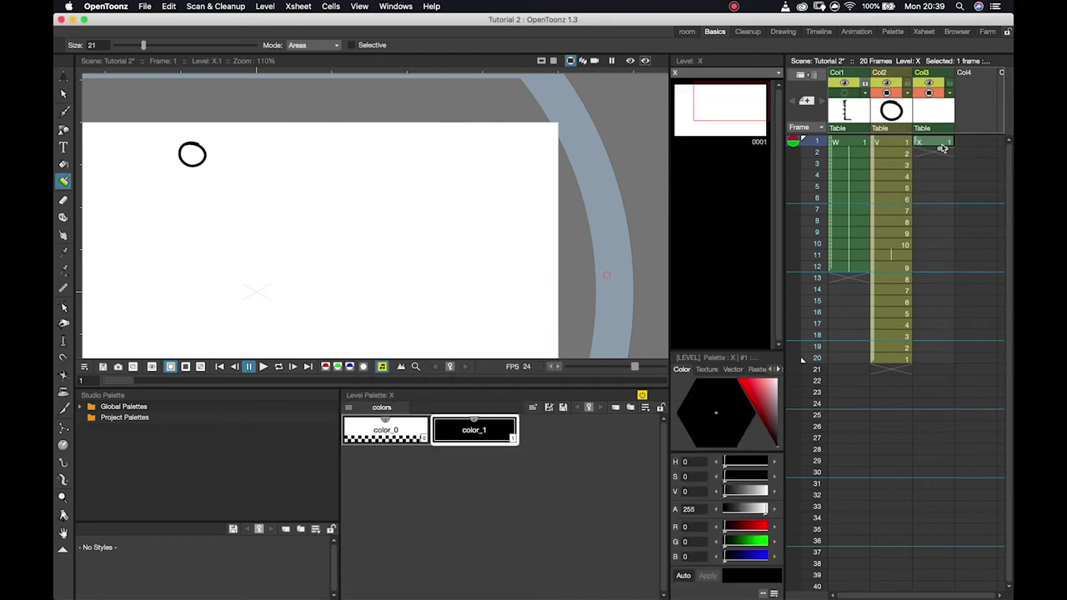
# Switch the Xsheet to the horizontal Timeline layout and select the Col1 layer holding W
pyautogui.click(884, 144)
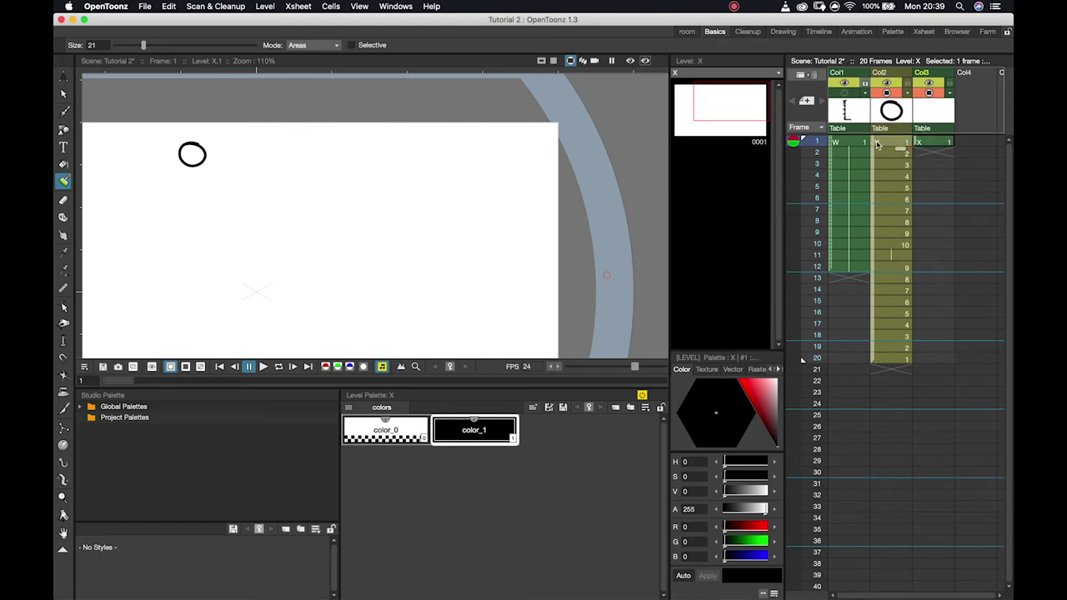
pyautogui.click(926, 128)
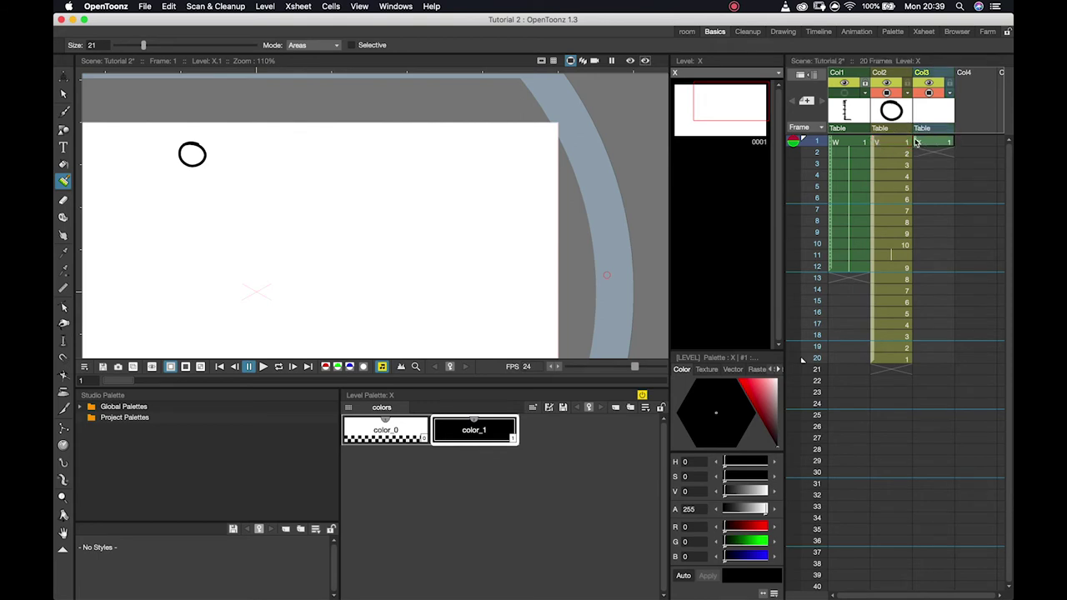
pyautogui.click(928, 145)
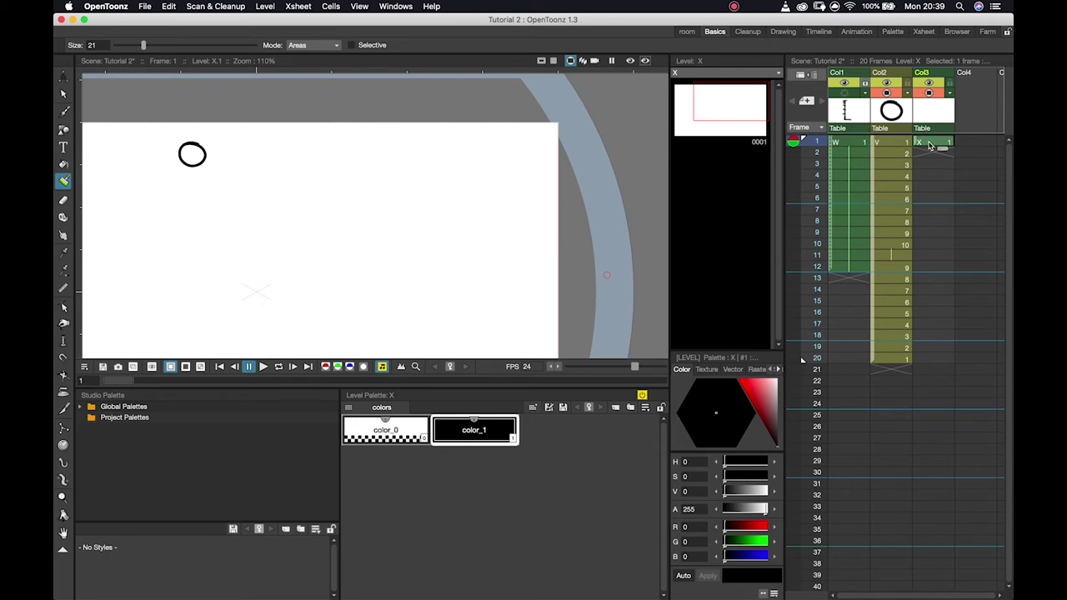
pyautogui.click(876, 144)
pyautogui.click(922, 144)
pyautogui.click(801, 74)
pyautogui.click(869, 132)
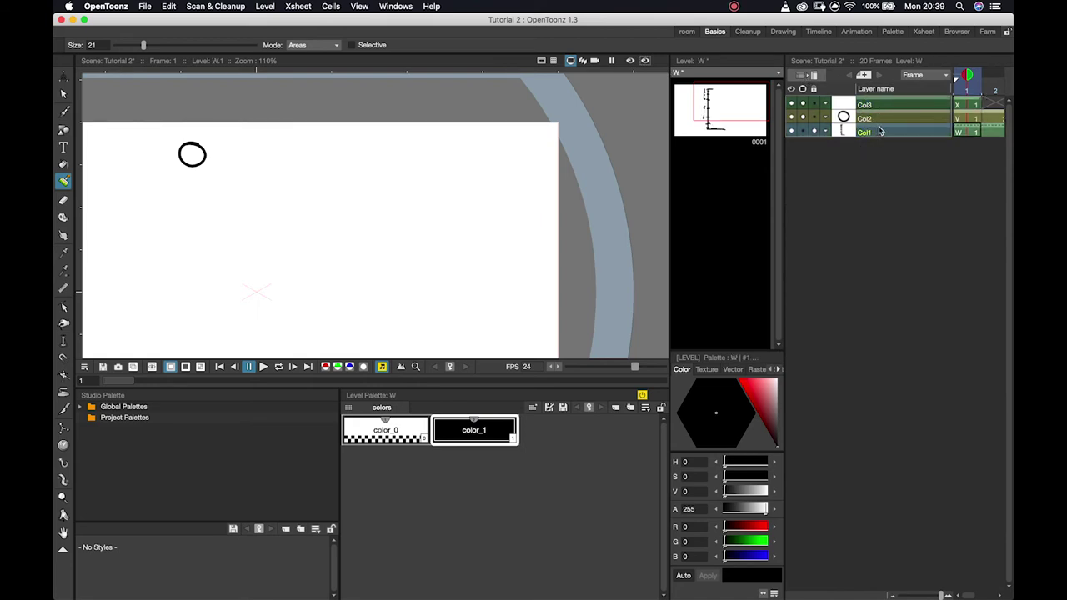
# Reorder layers so V is Col1 and W is Col2, return to columns, and centre the circle
pyautogui.moveTo(879, 133); pyautogui.dragTo(878, 119)
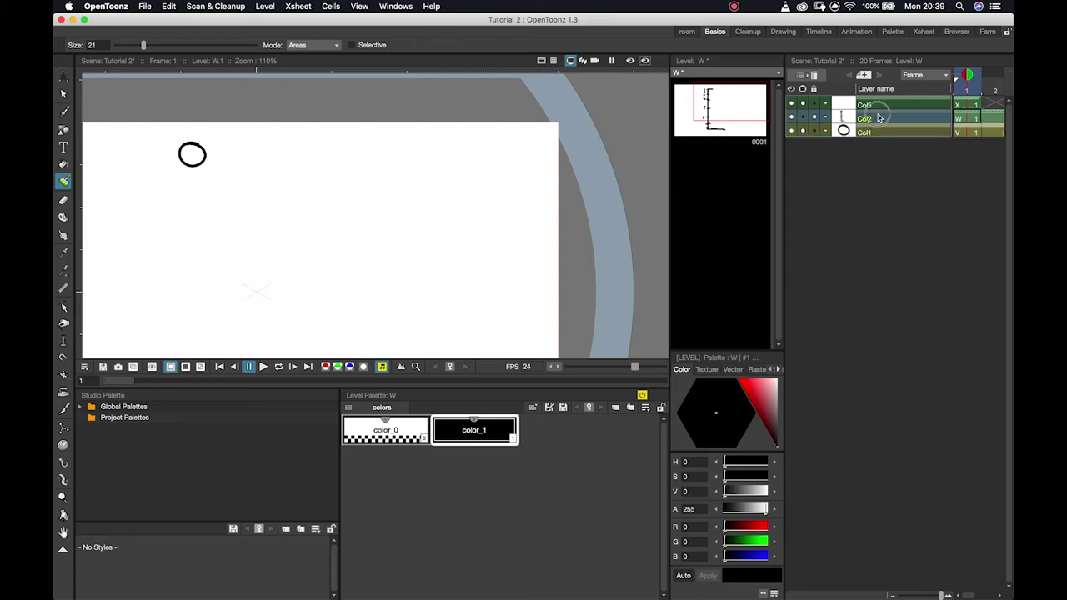
pyautogui.click(801, 75)
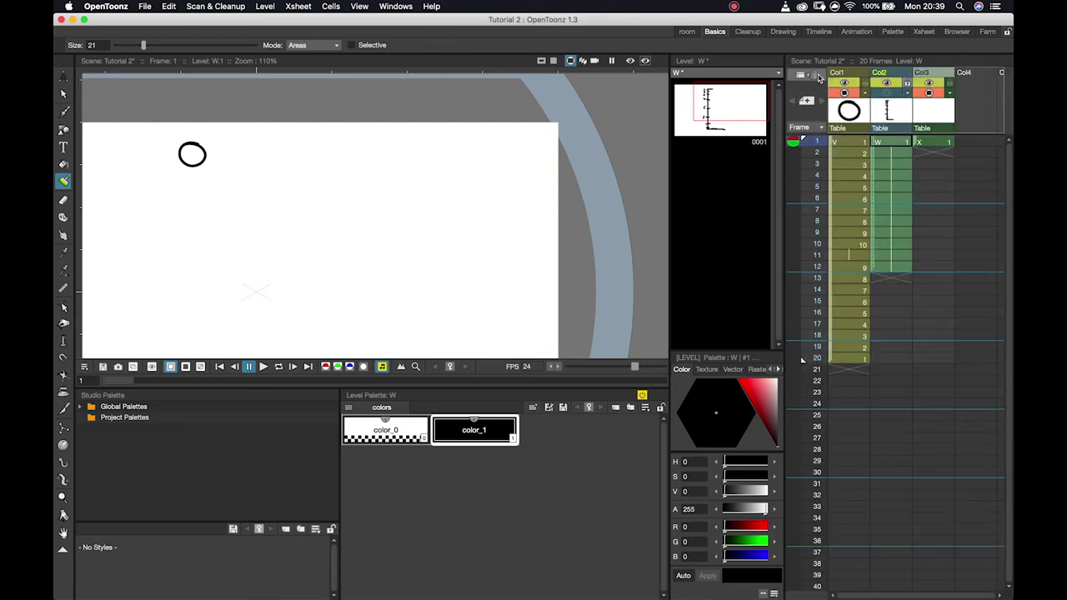
pyautogui.click(849, 144)
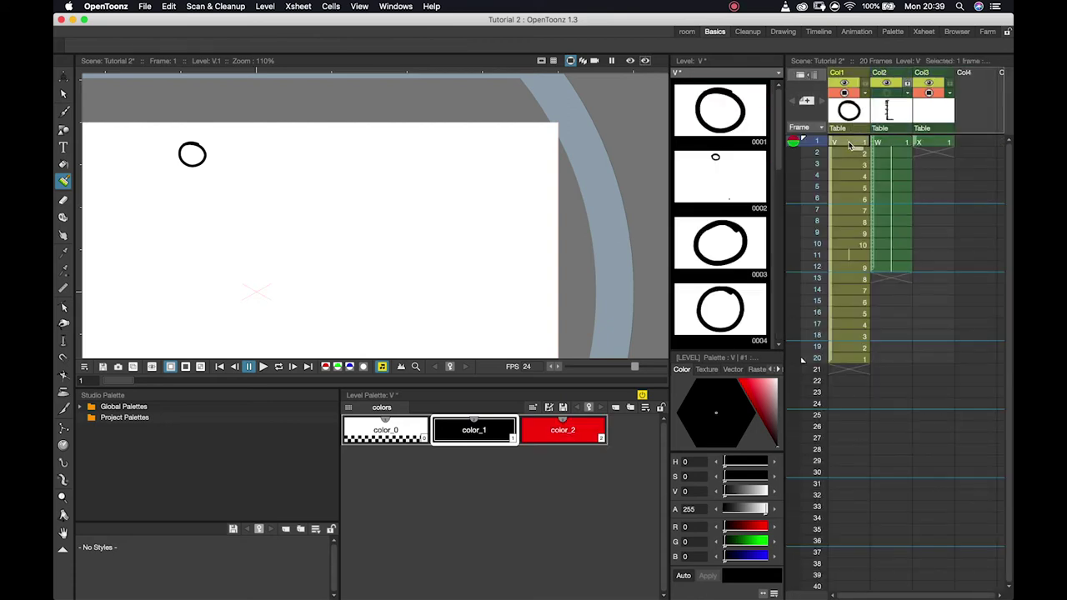
pyautogui.click(900, 143)
pyautogui.click(934, 144)
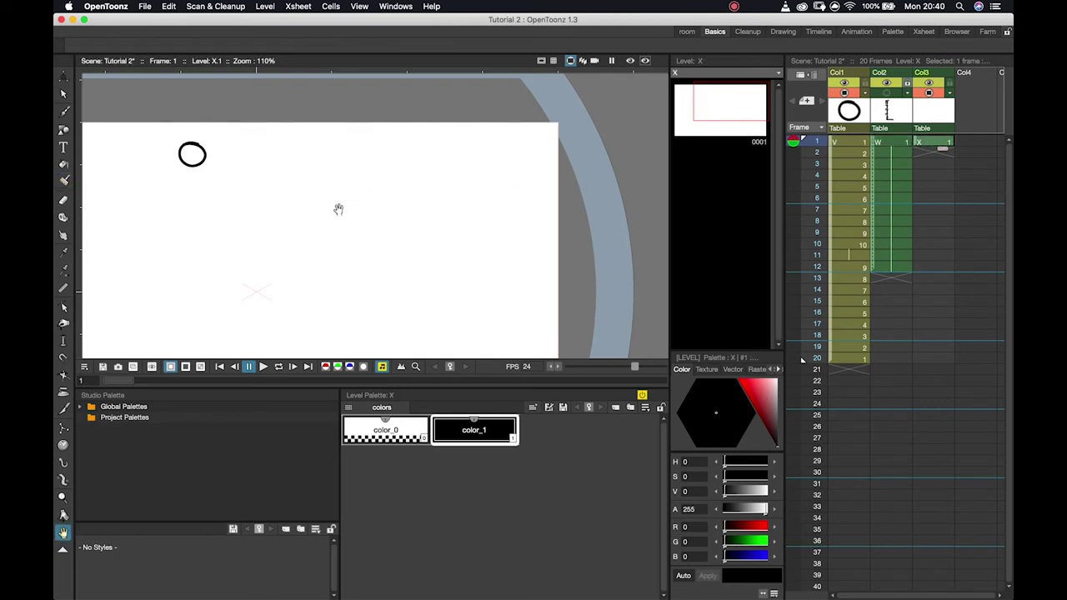
pyautogui.moveTo(339, 209); pyautogui.dragTo(484, 222)
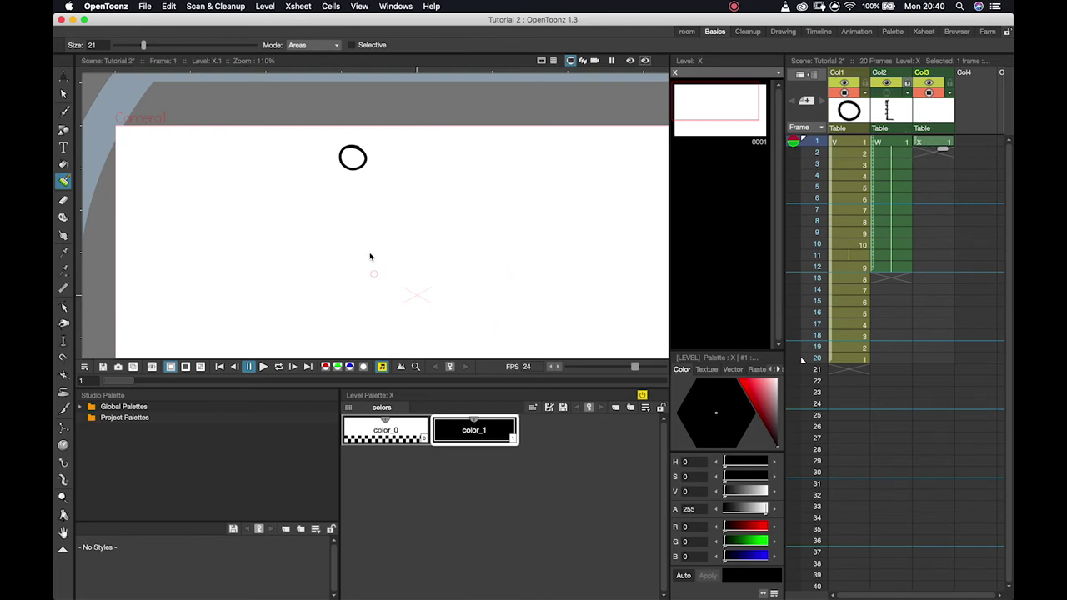
# Brush red inside the circle, move ball layer V to the top, and zoom in on vertical columns
pyautogui.click(772, 410)
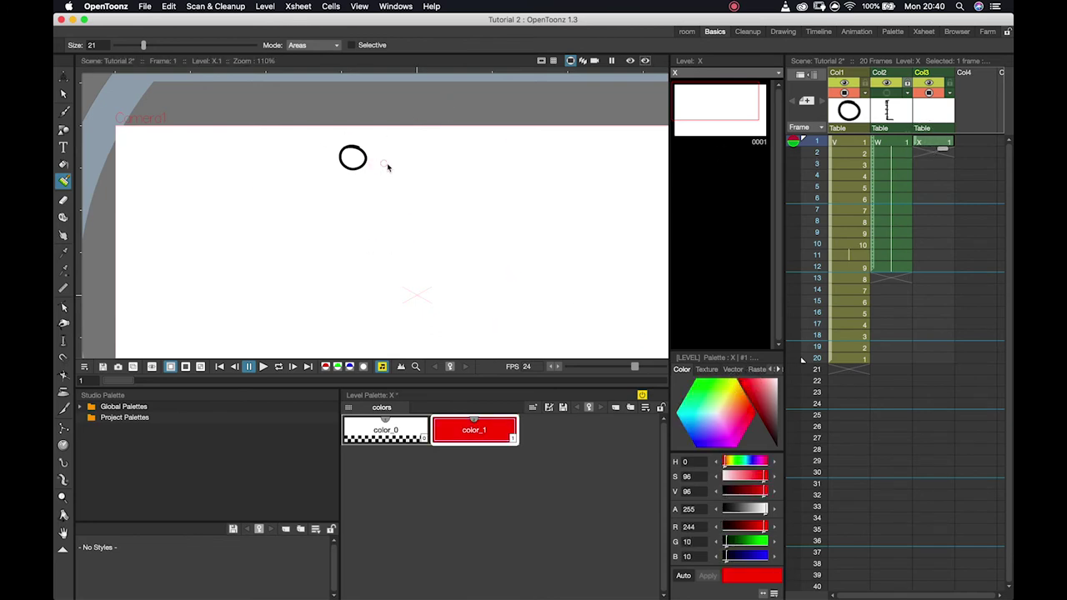
pyautogui.moveTo(342, 159); pyautogui.dragTo(357, 157)
pyautogui.click(808, 74)
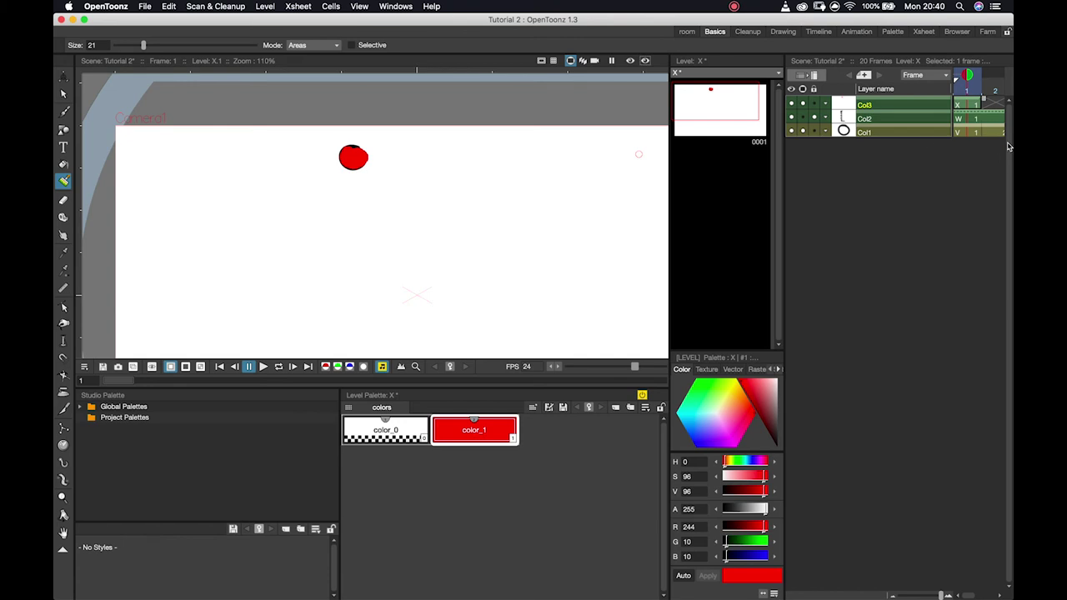
pyautogui.click(878, 128)
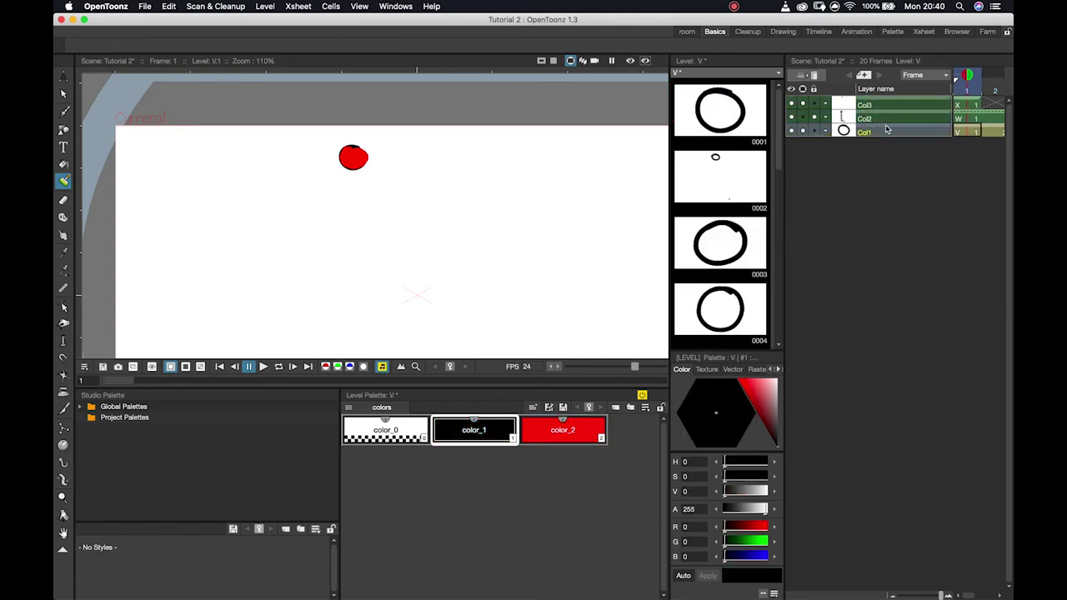
pyautogui.moveTo(887, 129); pyautogui.dragTo(887, 101)
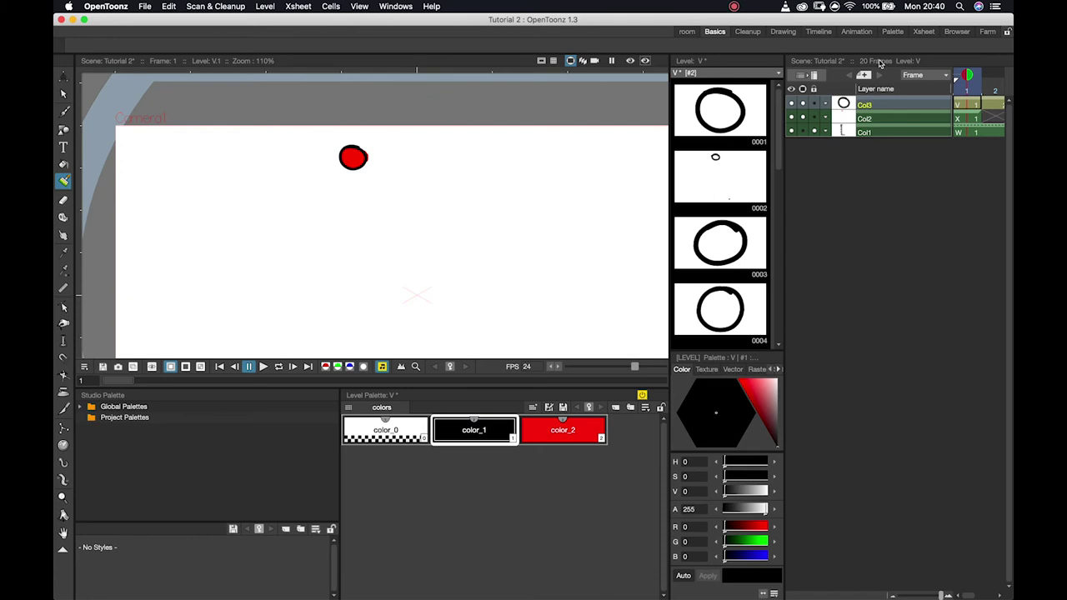
pyautogui.click(813, 75)
pyautogui.scroll(3, 339, 177)
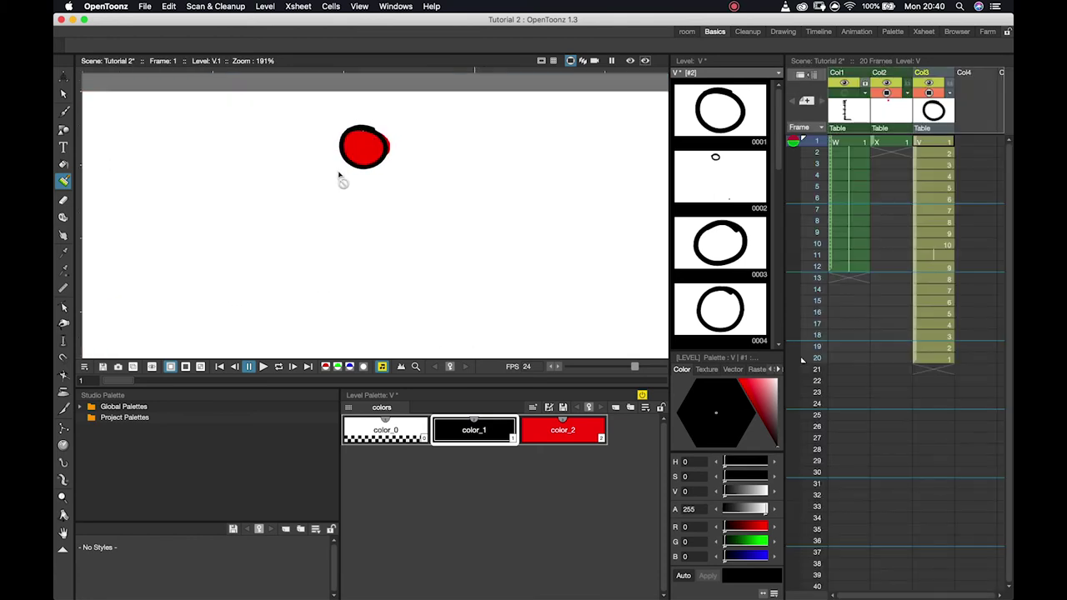
pyautogui.scroll(1, 339, 176)
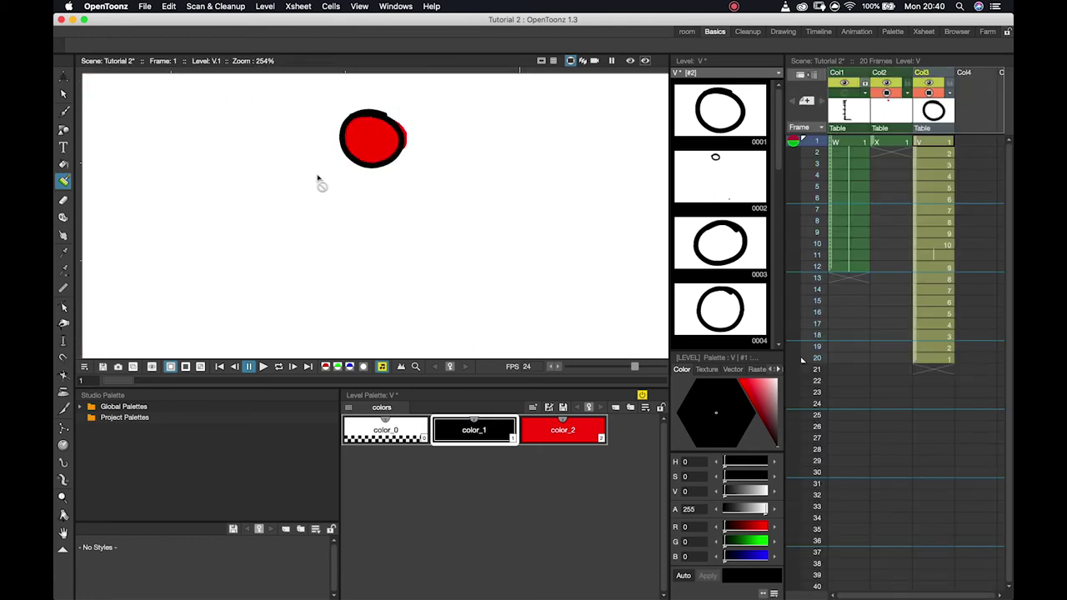
# Set the Normal-shape Eraser to size 23 on level X and erase the red paint overflowing the circle
pyautogui.click(65, 200)
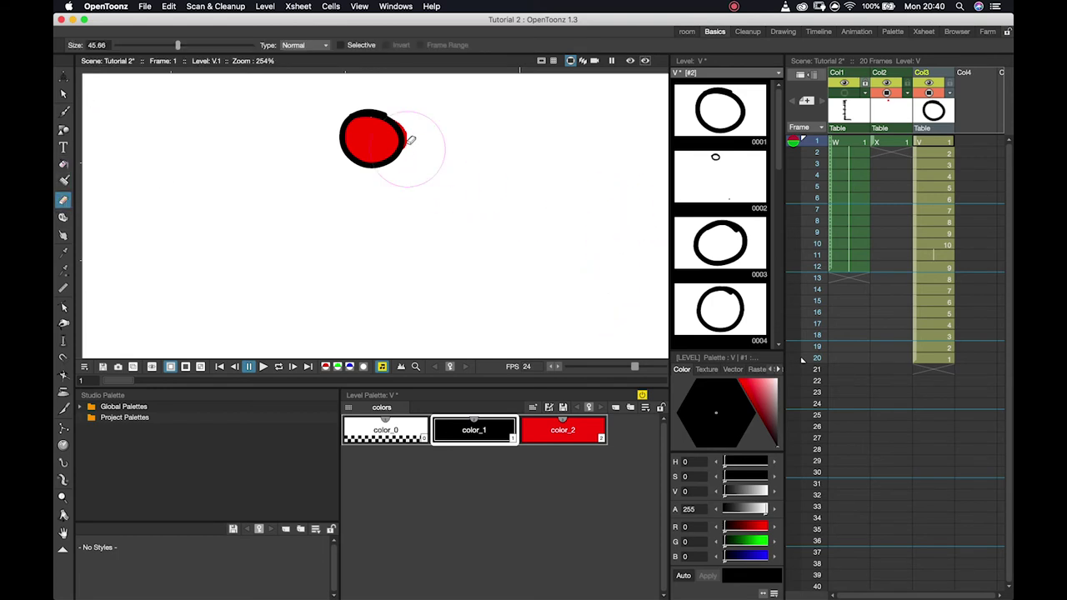
pyautogui.click(303, 46)
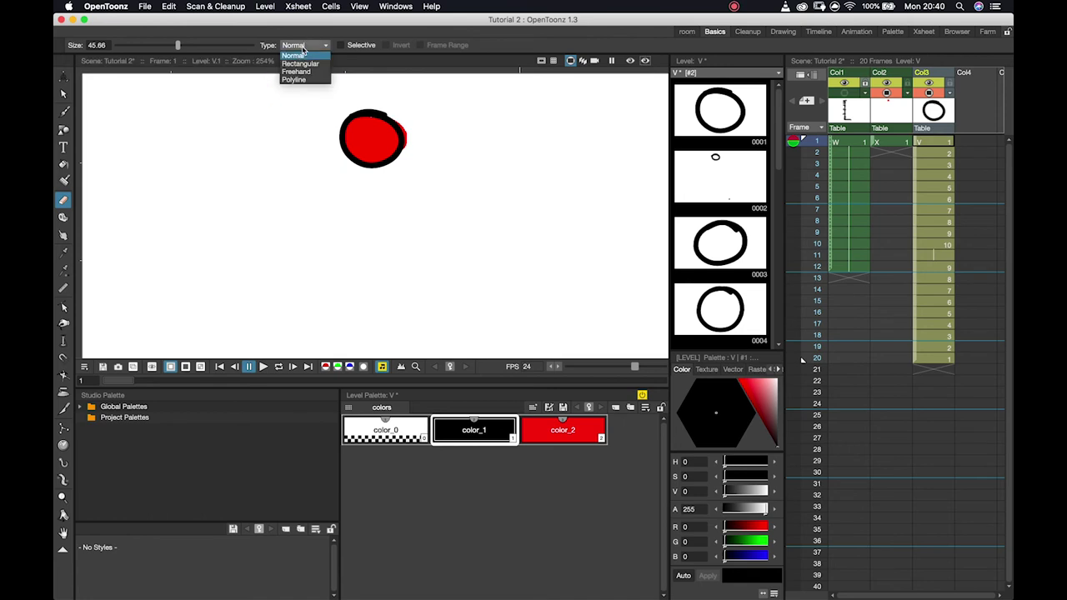
pyautogui.click(301, 49)
pyautogui.moveTo(177, 46); pyautogui.dragTo(126, 52)
pyautogui.click(417, 125)
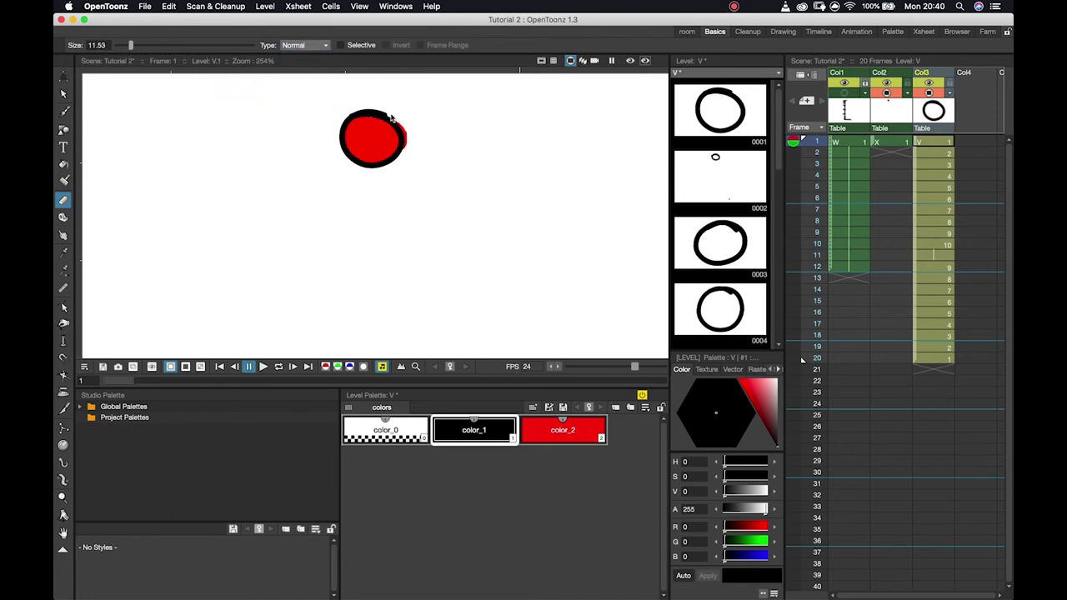
pyautogui.click(850, 148)
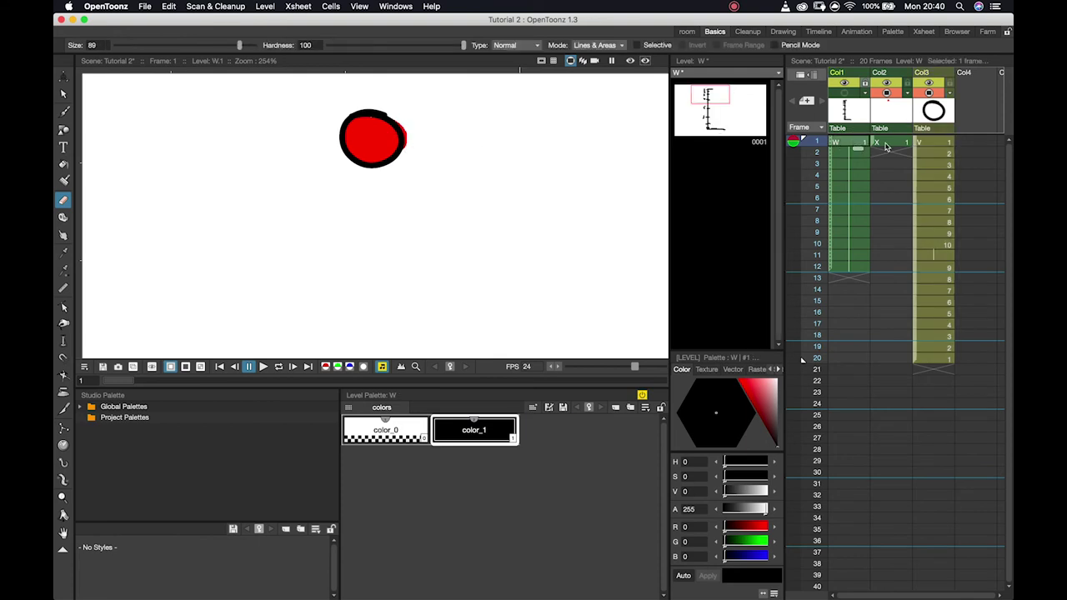
pyautogui.click(887, 143)
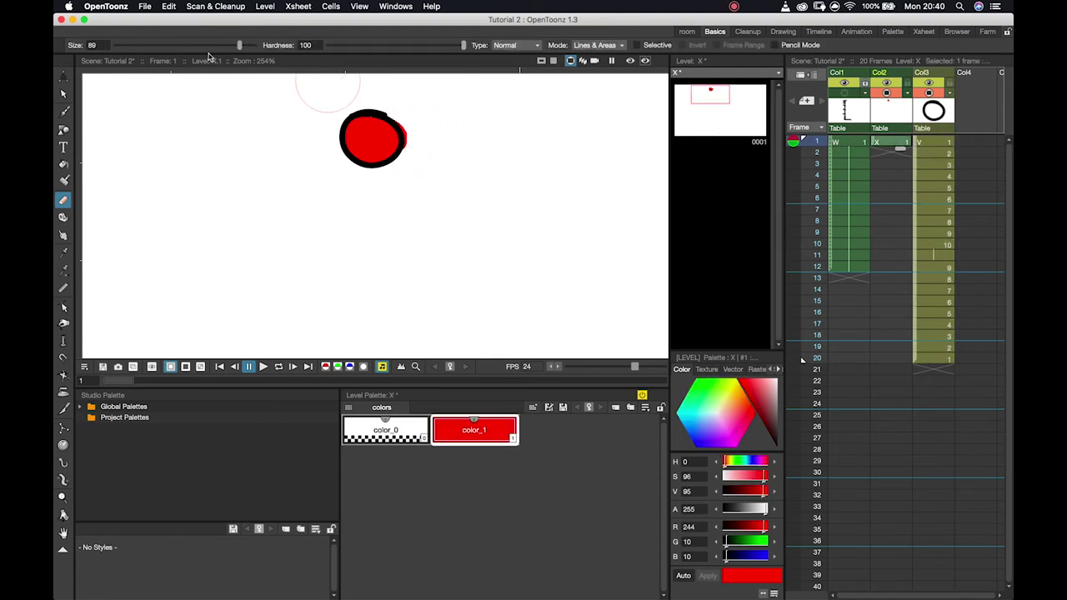
pyautogui.moveTo(240, 46); pyautogui.dragTo(146, 46)
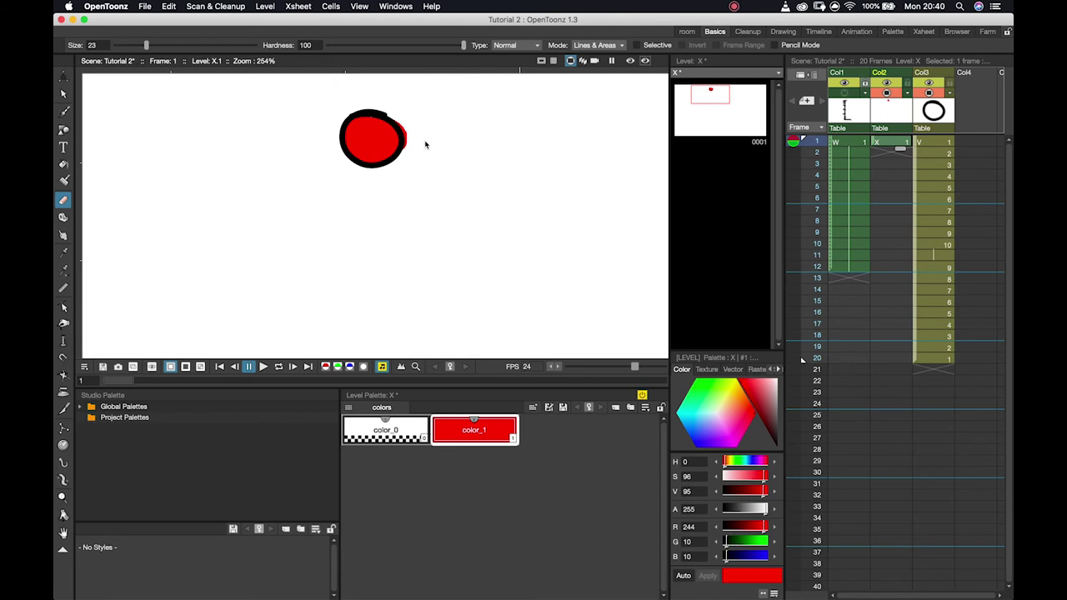
pyautogui.moveTo(402, 127); pyautogui.dragTo(393, 111)
# Erase the red fill inside the circle in Areas mode, then restore Lines & Areas mode
pyautogui.click(594, 46)
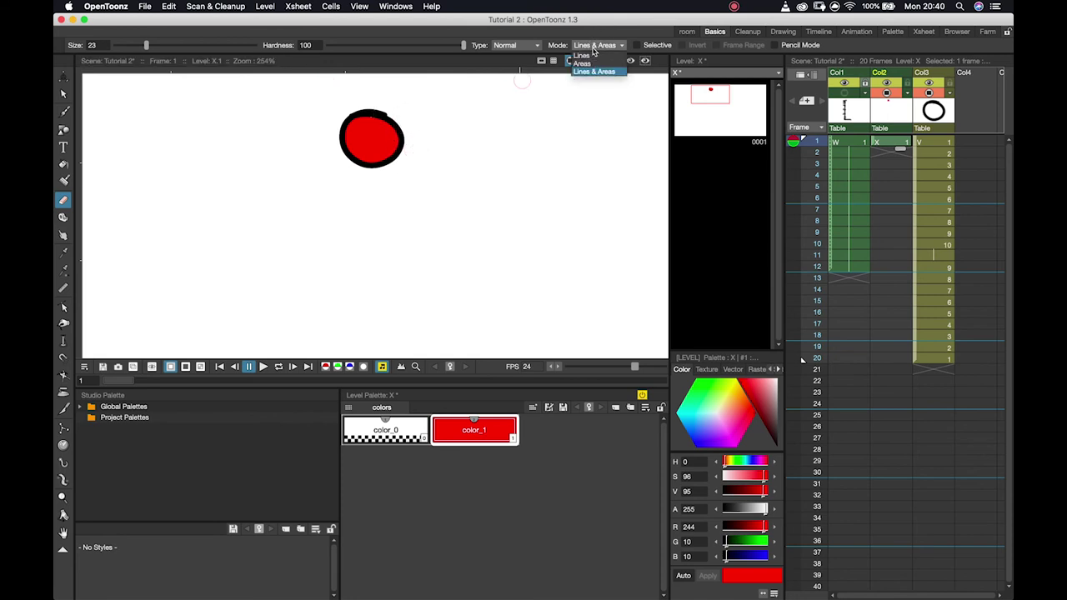
pyautogui.click(583, 64)
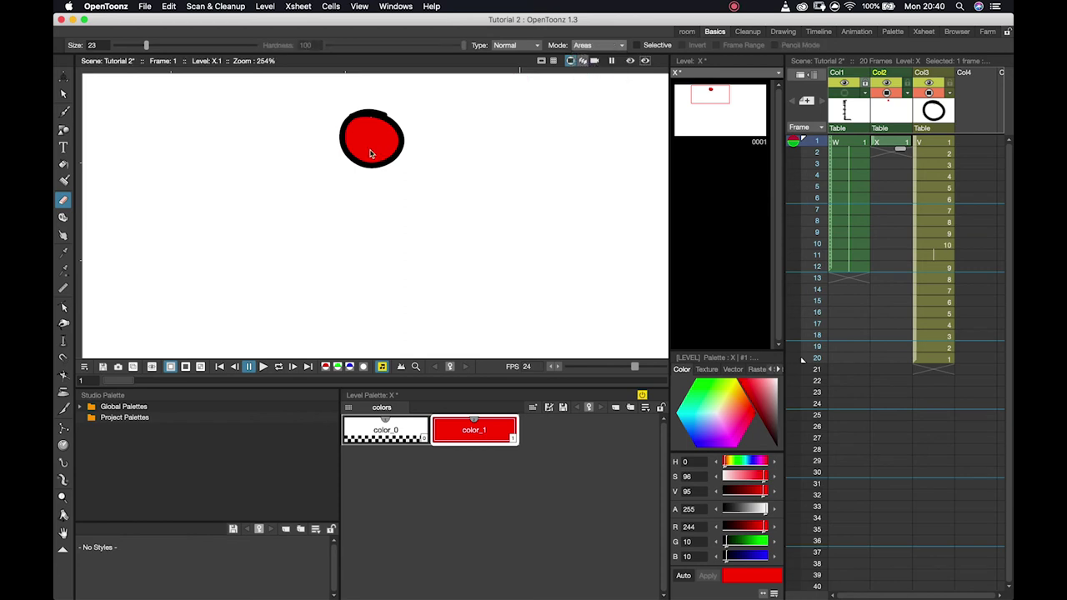
pyautogui.moveTo(371, 154)
pyautogui.mouseDown()
pyautogui.moveTo(348, 135)
pyautogui.moveTo(393, 142)
pyautogui.moveTo(376, 115)
pyautogui.moveTo(365, 167)
pyautogui.mouseUp()
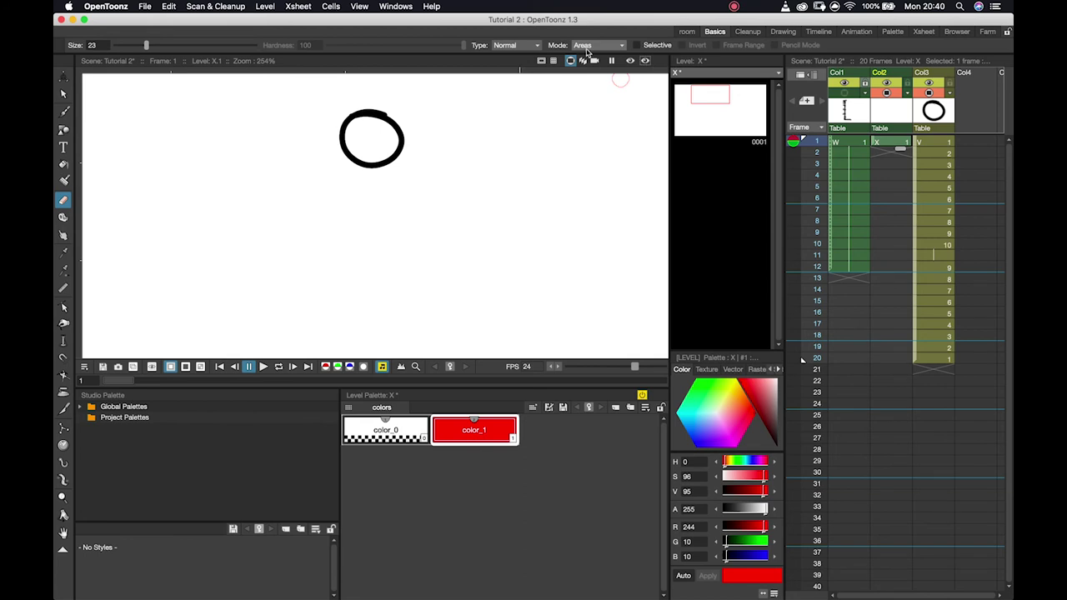
pyautogui.click(586, 46)
pyautogui.click(586, 52)
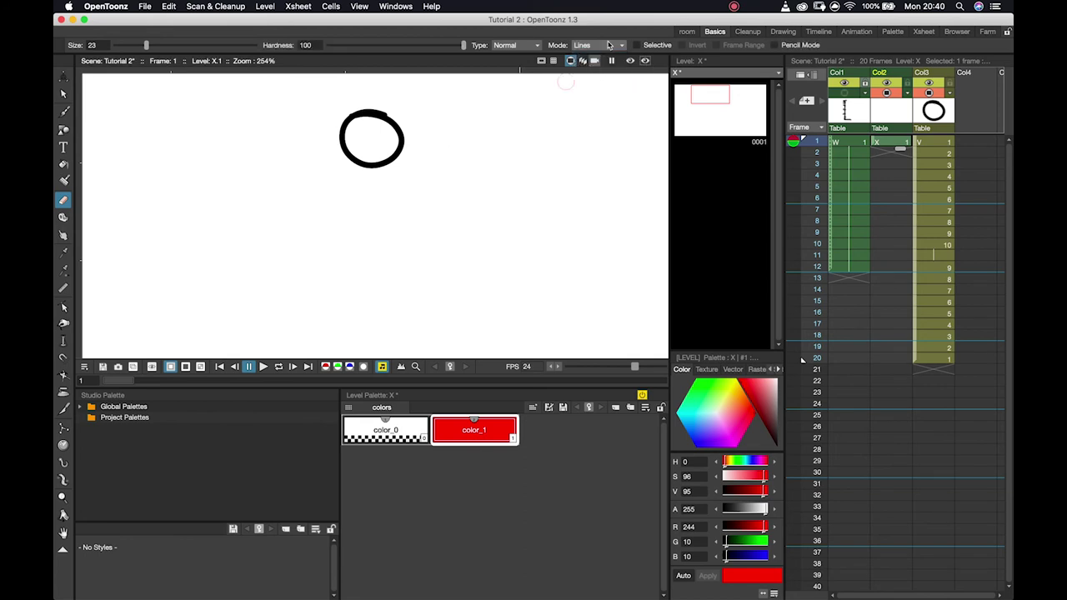
pyautogui.click(609, 46)
pyautogui.click(606, 67)
# Brush red inside the circle on level X frame 1, then flip between frames 1 and 2 to compare
pyautogui.click(64, 180)
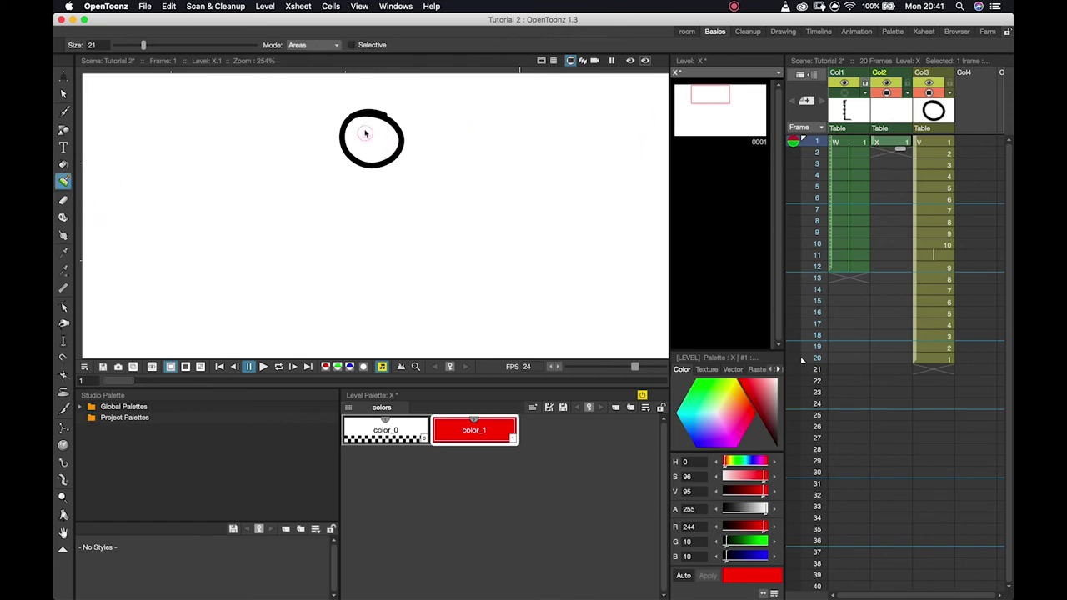
pyautogui.moveTo(364, 136)
pyautogui.mouseDown()
pyautogui.moveTo(385, 124)
pyautogui.moveTo(390, 152)
pyautogui.moveTo(352, 155)
pyautogui.moveTo(367, 144)
pyautogui.mouseUp()
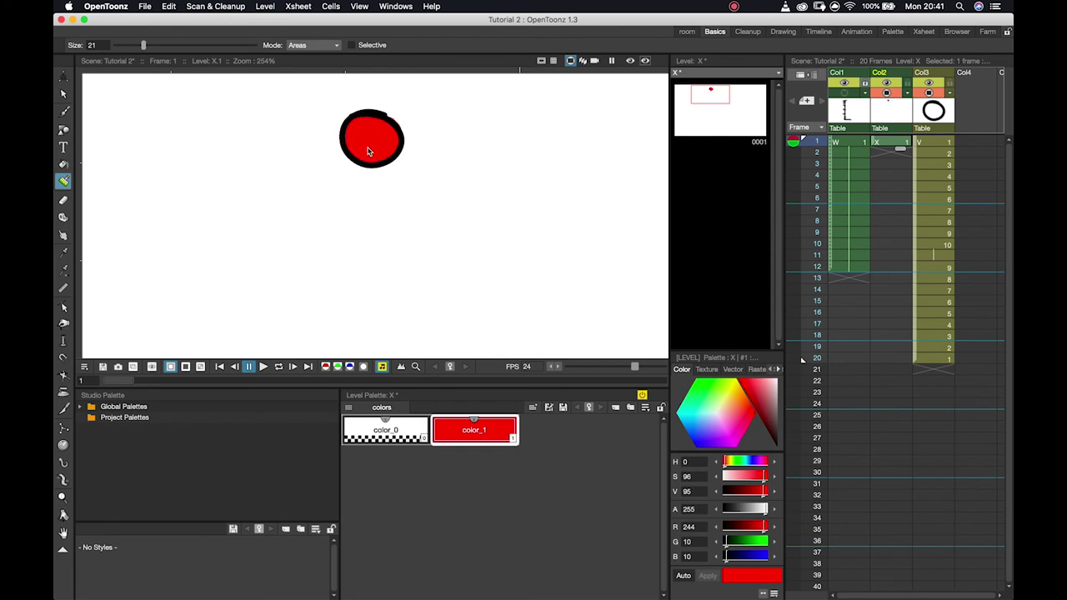
pyautogui.click(889, 152)
pyautogui.press('Up')
pyautogui.press('Down')
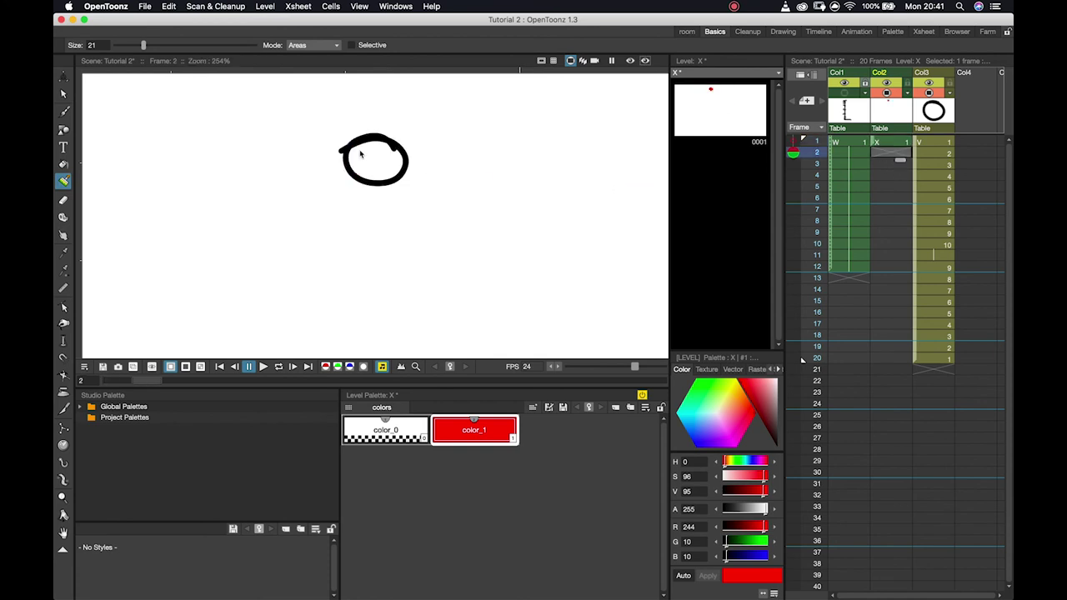
pyautogui.click(886, 143)
pyautogui.click(883, 153)
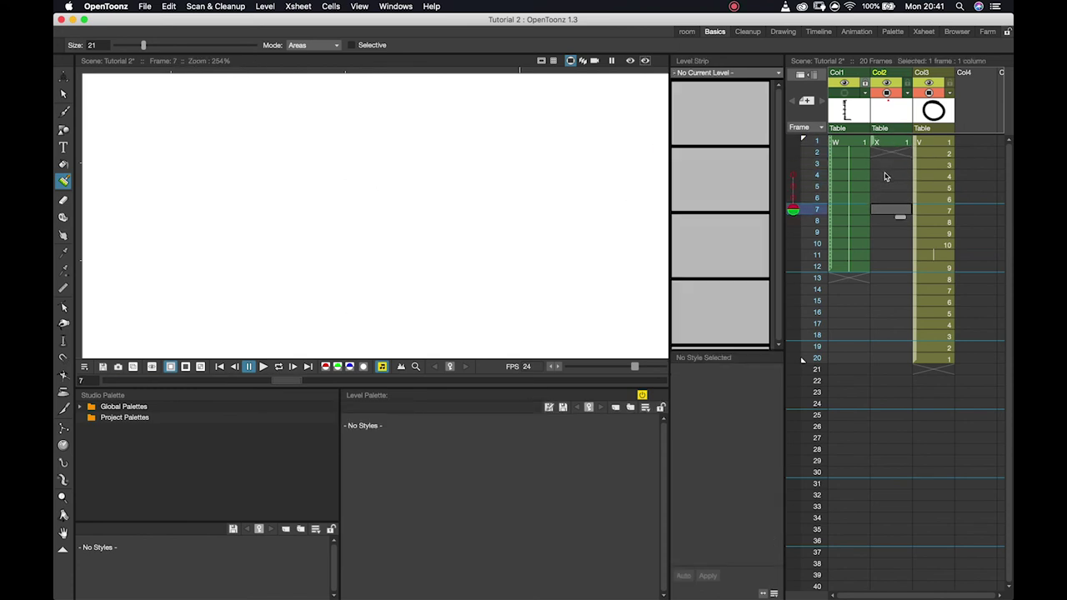
# Fill the ball circles on level V frames 3 and 4 with red color_2
pyautogui.click(932, 145)
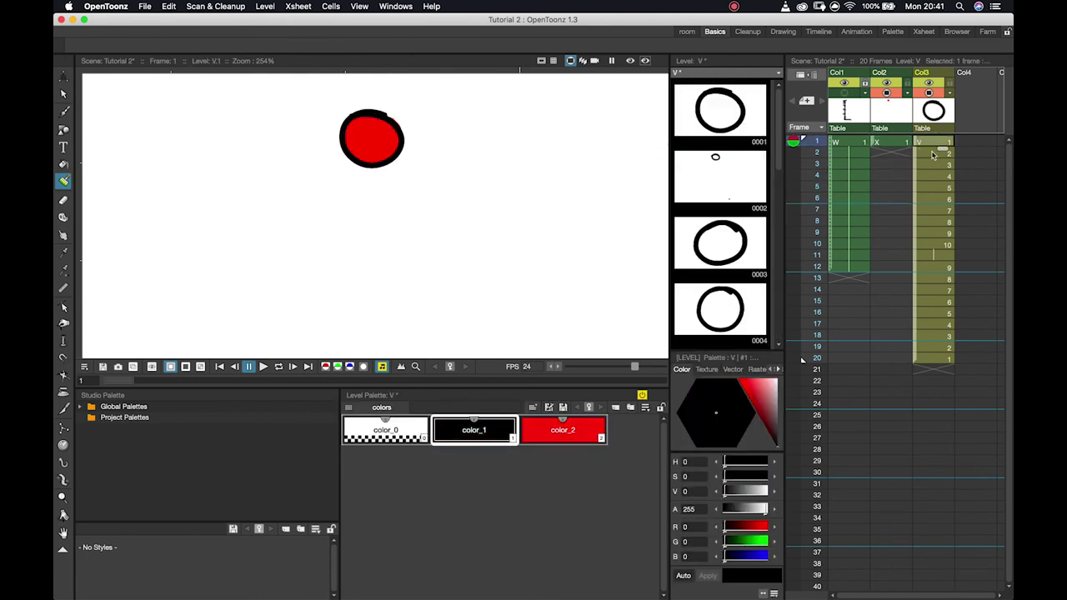
pyautogui.click(930, 165)
pyautogui.click(66, 165)
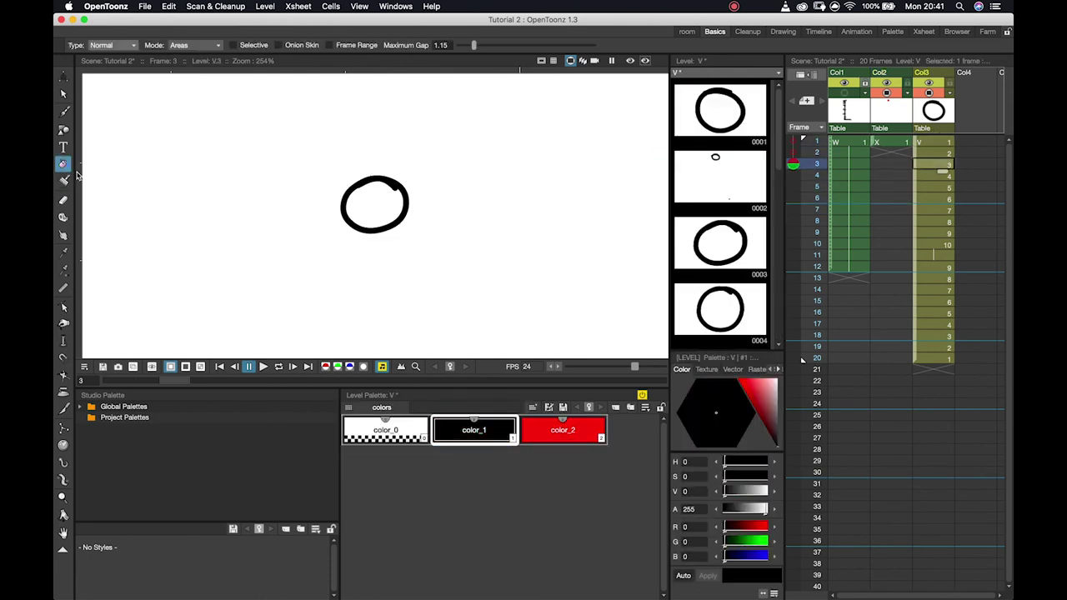
pyautogui.click(563, 429)
pyautogui.click(375, 207)
pyautogui.press('.')
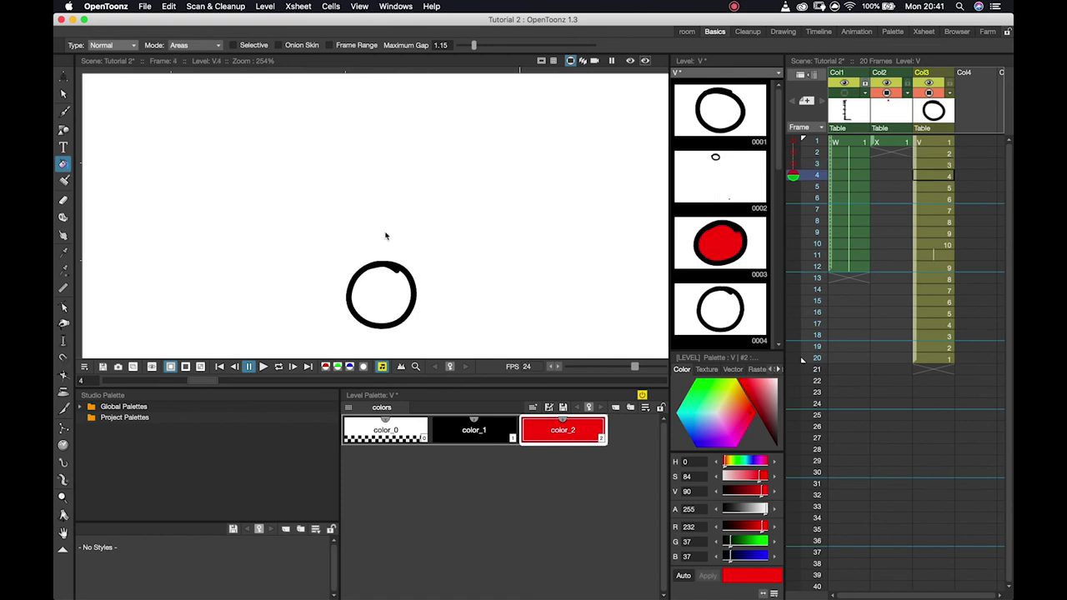
pyautogui.click(393, 299)
# Advance to frame 5, zoom out, and pan to centre its ball
pyautogui.press('.')
pyautogui.scroll(-5, 432, 287)
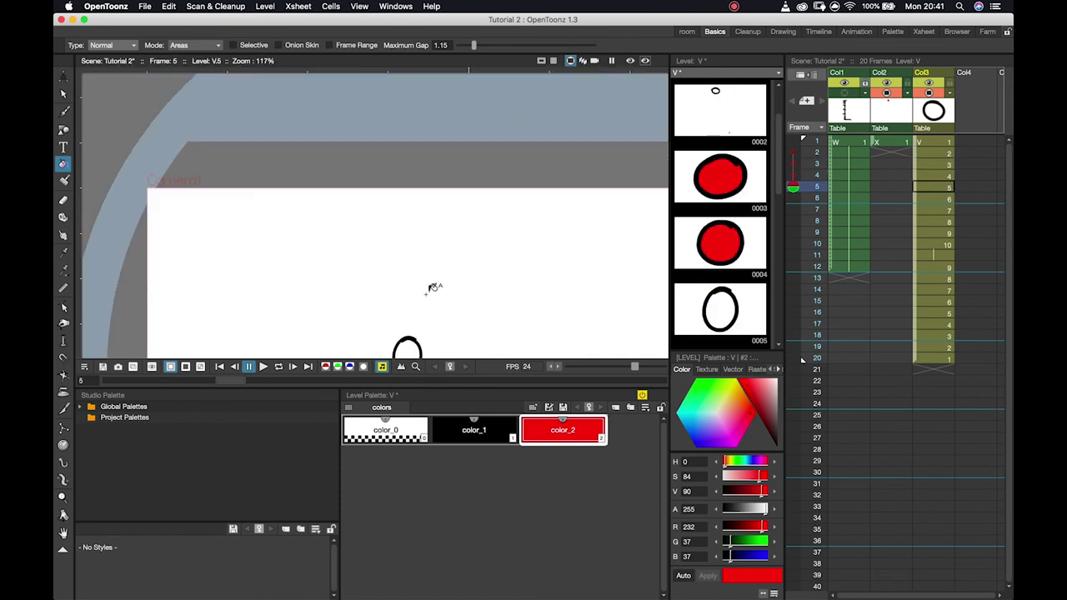
pyautogui.press('space')
pyautogui.moveTo(482, 346); pyautogui.dragTo(428, 208)
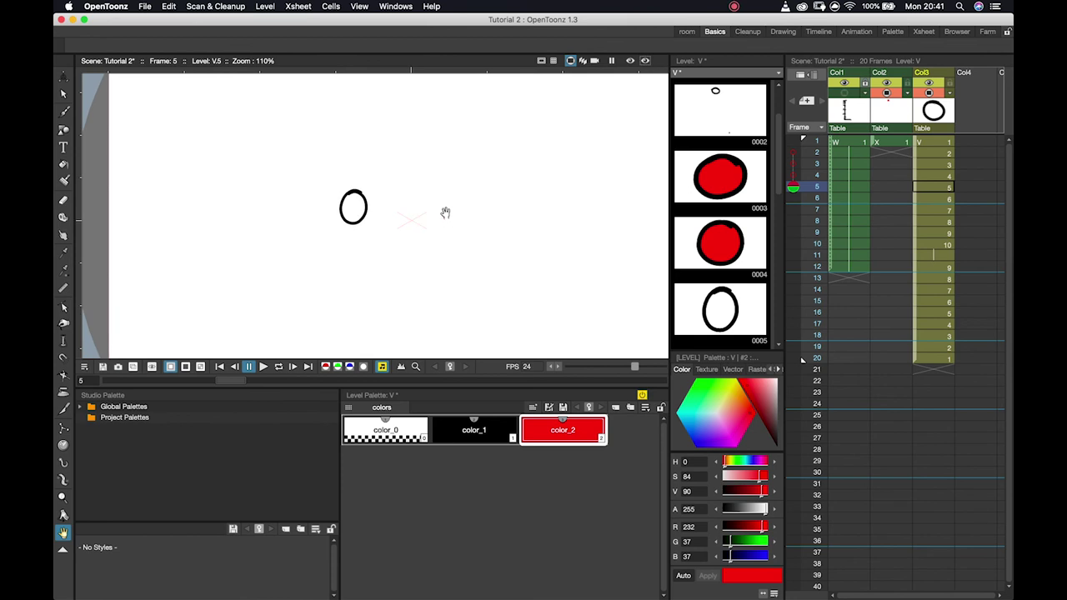
pyautogui.scroll(-3, 450, 208)
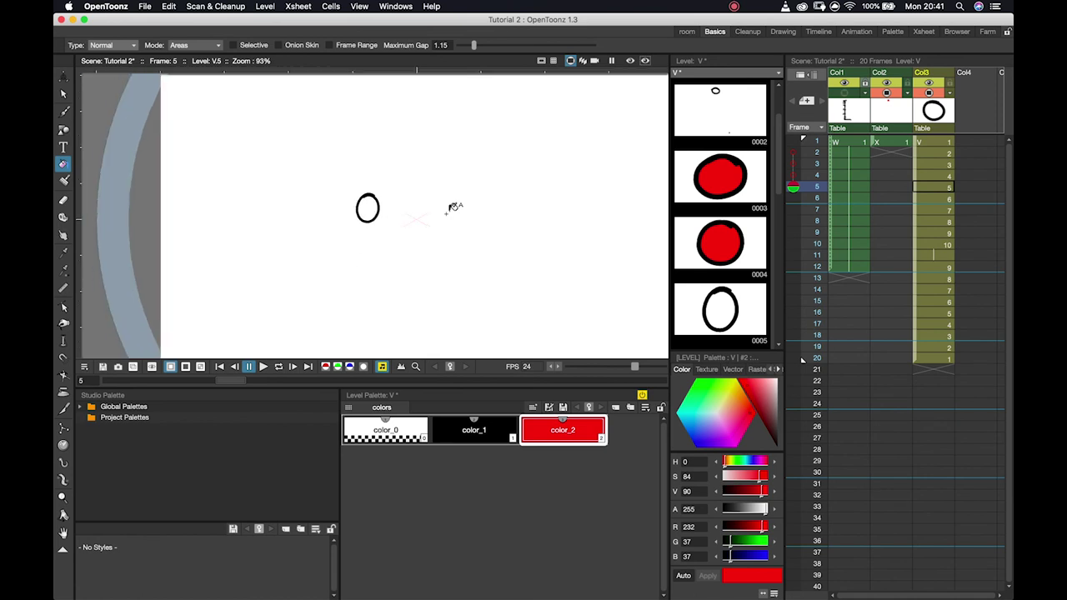
pyautogui.scroll(-1, 455, 206)
pyautogui.scroll(2, 454, 206)
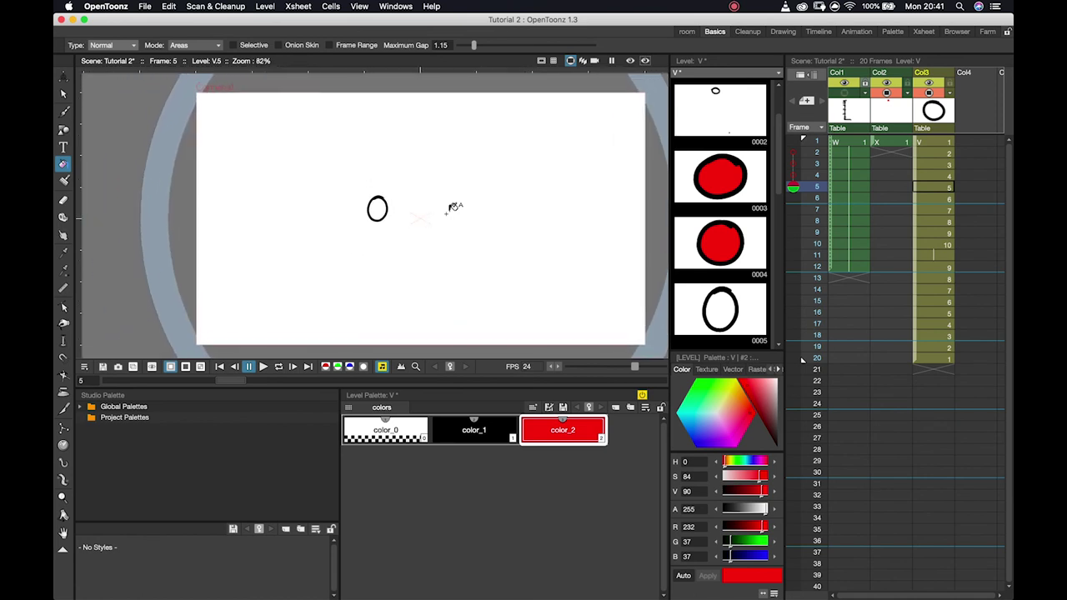
pyautogui.scroll(-2, 454, 207)
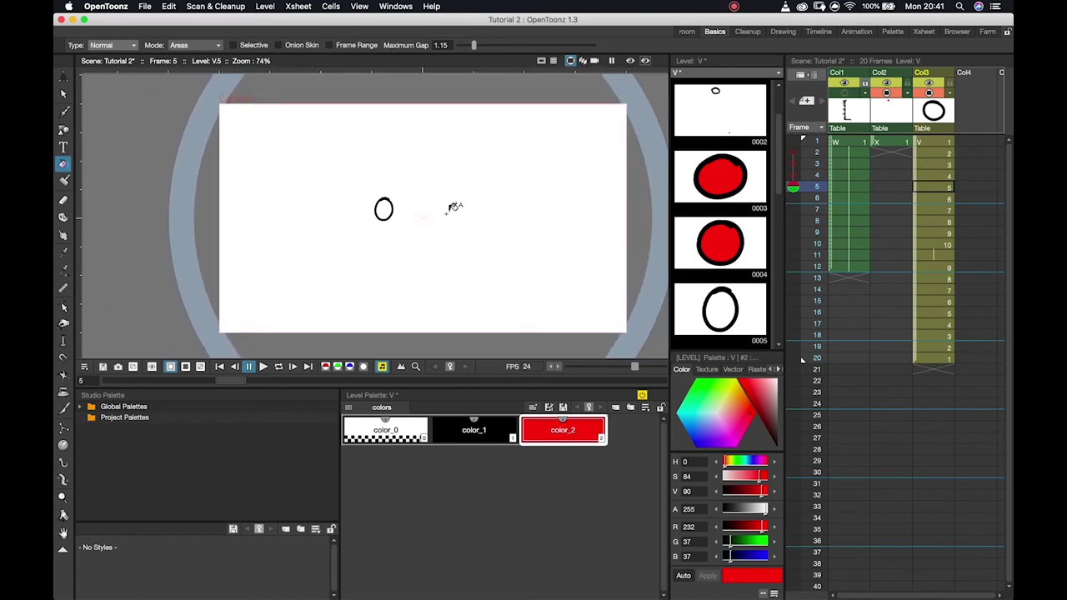